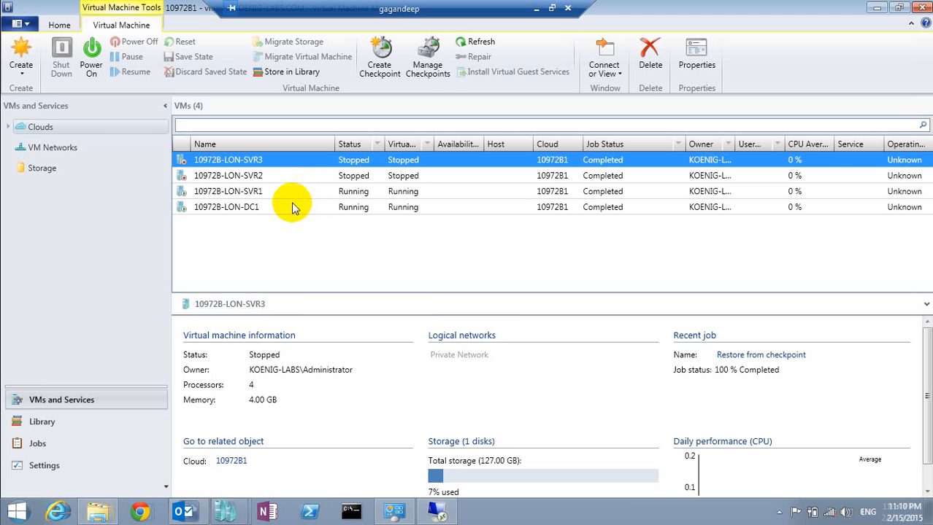
- Connect to the 10972B-LON-DC1 virtual machine's console and close the extra viewer windows
left_click(286, 210)
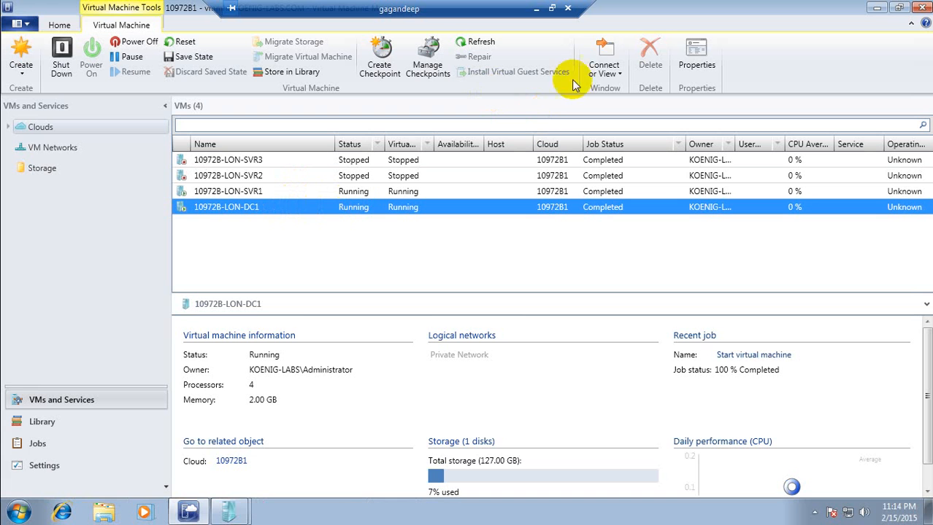
left_click(613, 75)
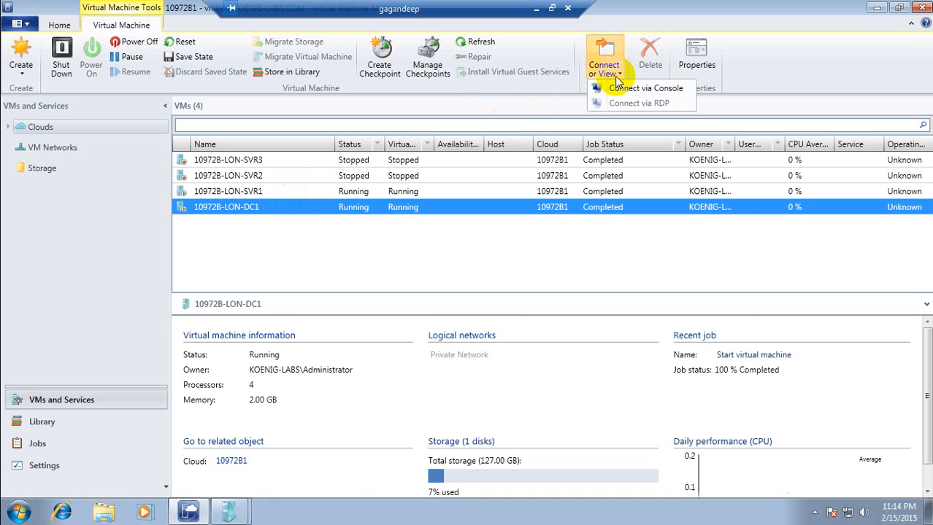
left_click(613, 88)
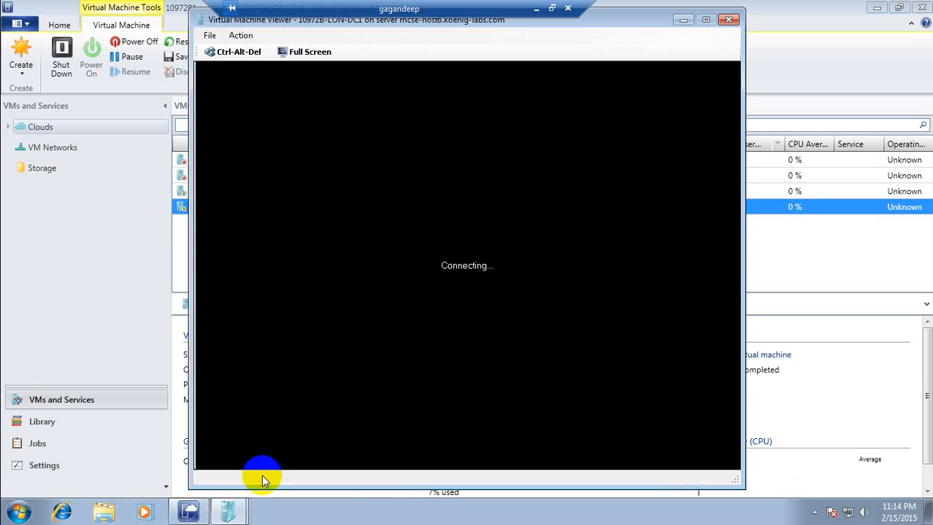
mouse_move(245, 517)
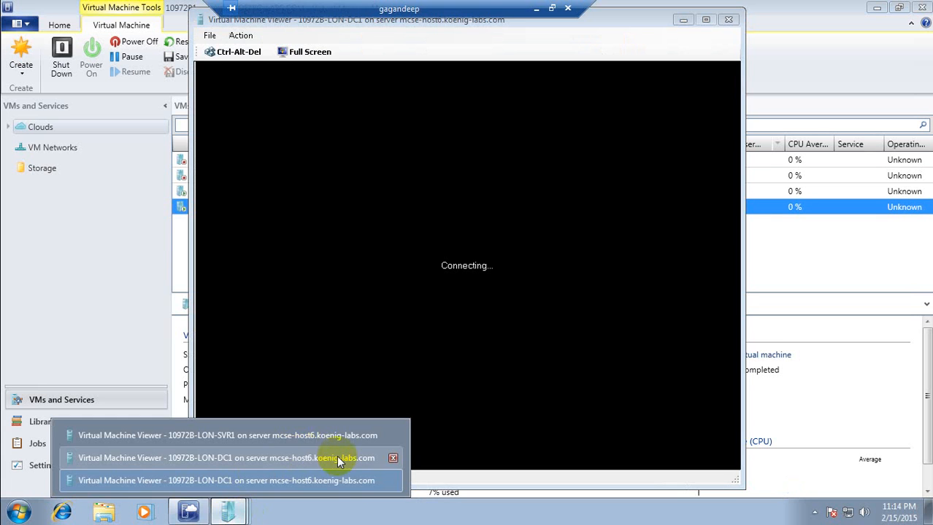
left_click(392, 459)
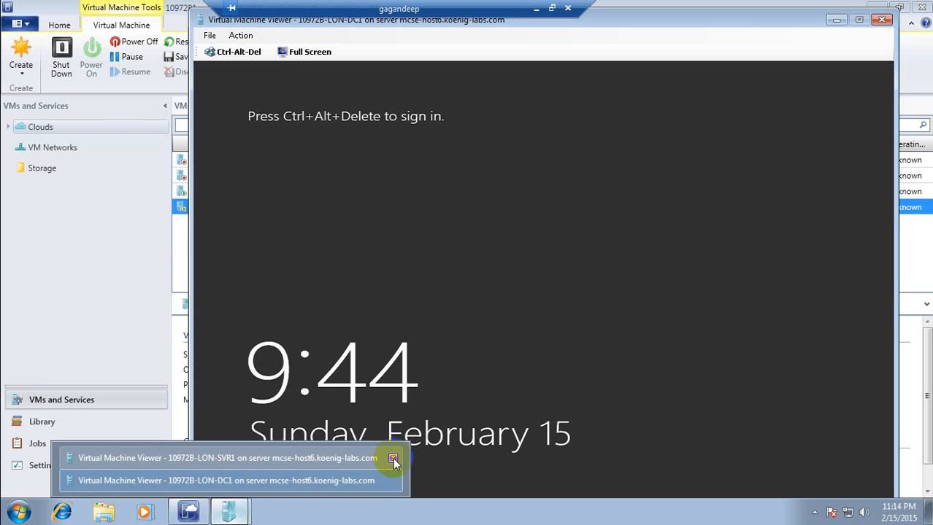
left_click(393, 459)
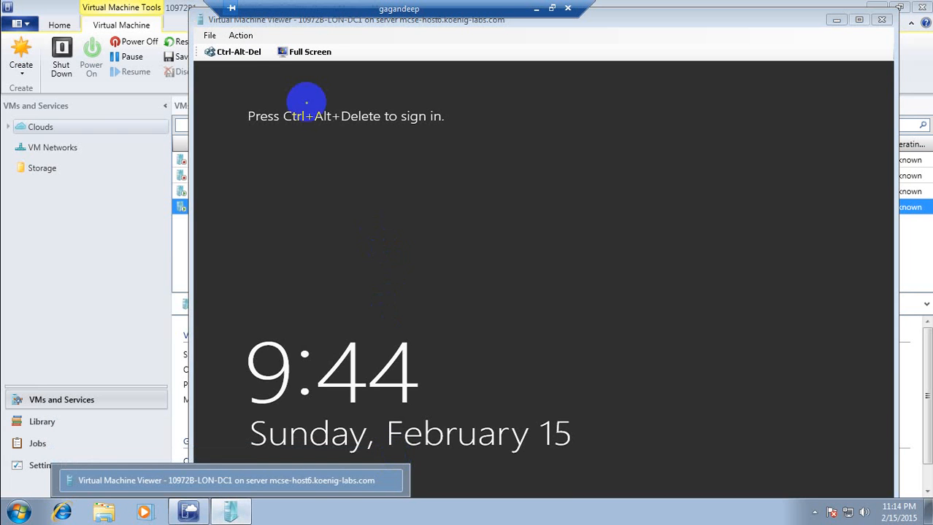
- Switch the console to full screen and send Ctrl+Alt+Del to reach the password prompt
left_click(233, 55)
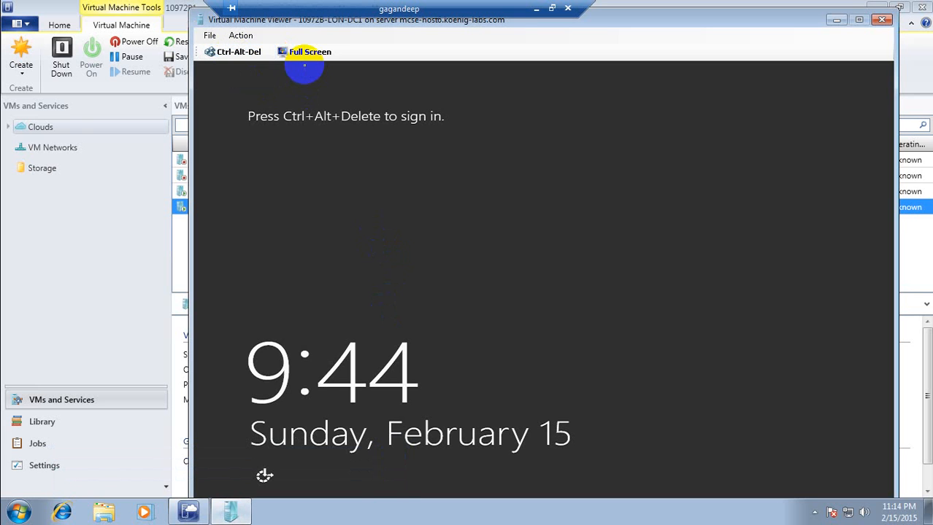
left_click(310, 54)
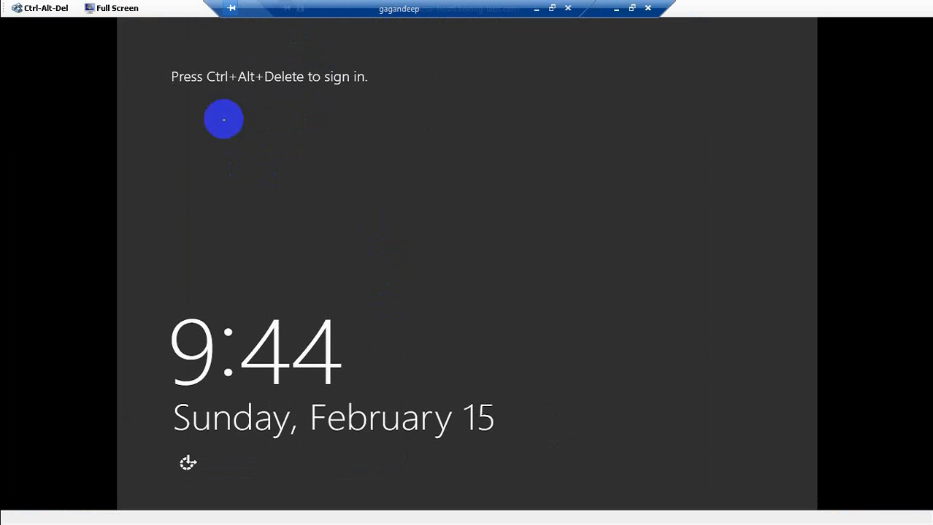
left_click(56, 8)
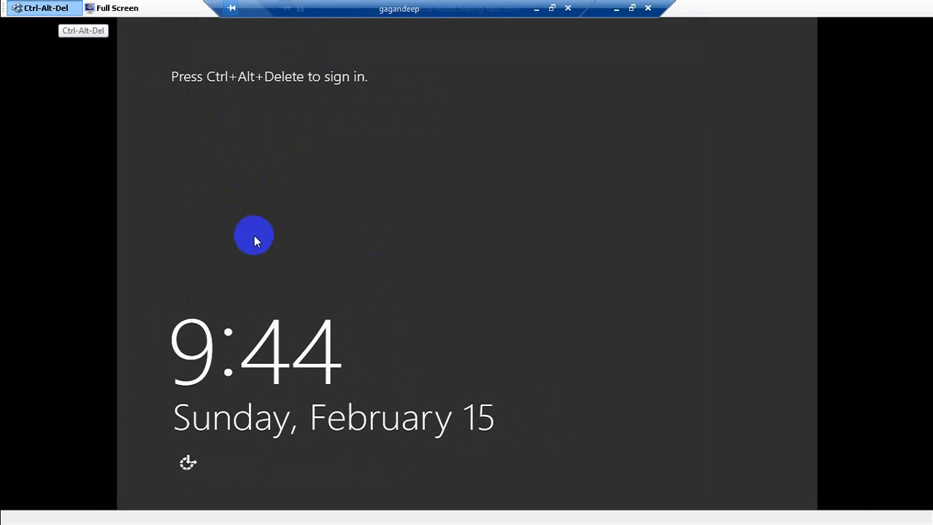
left_click(317, 235)
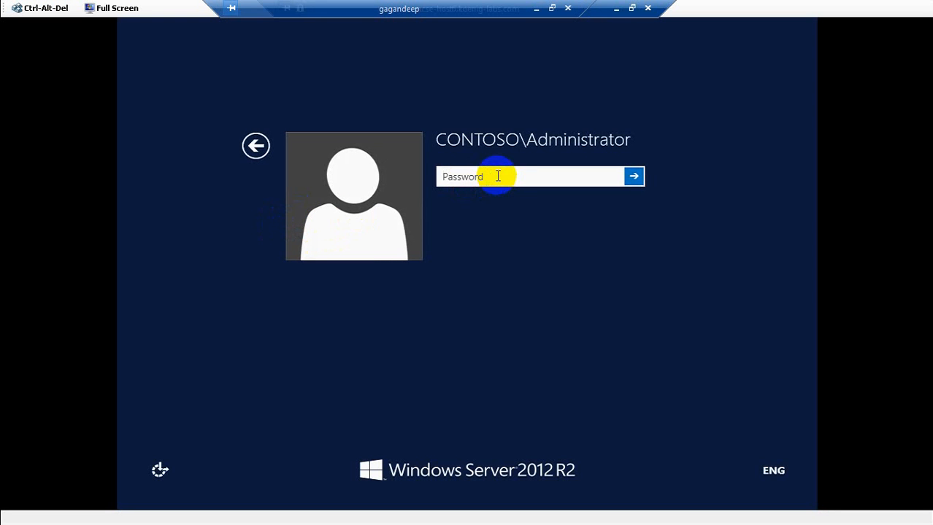
- Sign in with the administrator password, then open Server Manager's Tools menu
type("••••••••")
key("Return")
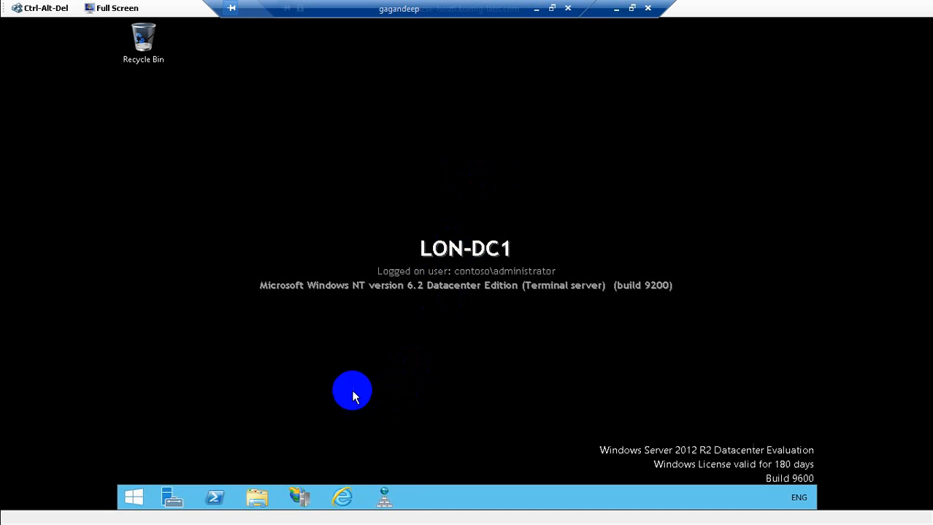
left_click(179, 496)
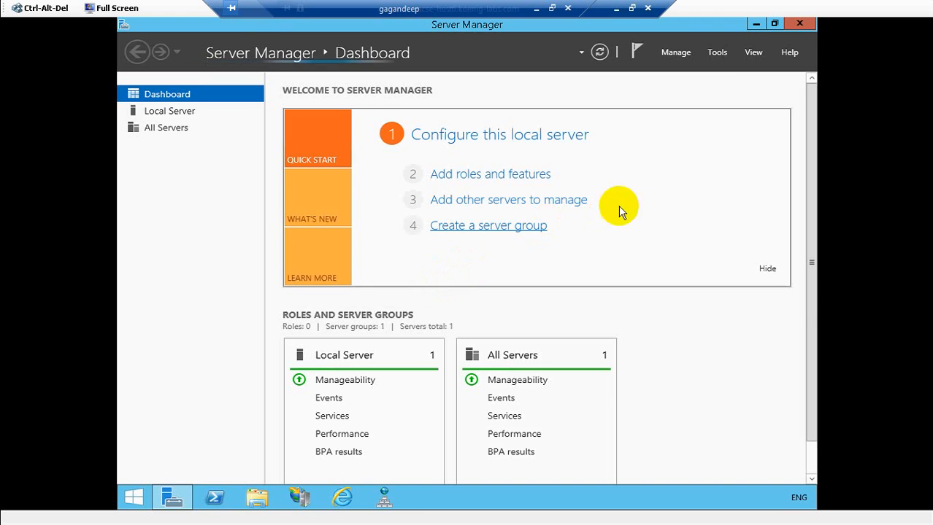
left_click(721, 54)
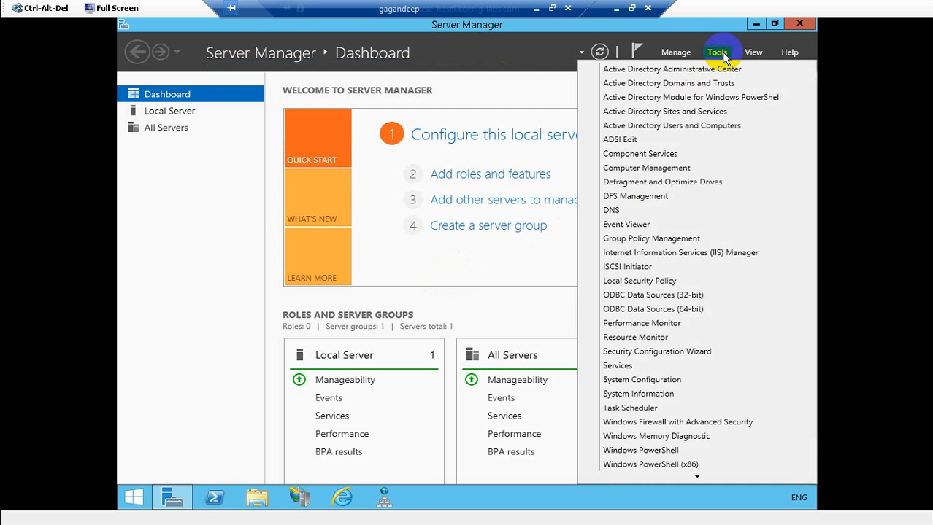
- Launch DNS, expand Forward Lookup Zones and bring up the contoso.com zone's context menu
left_click(635, 212)
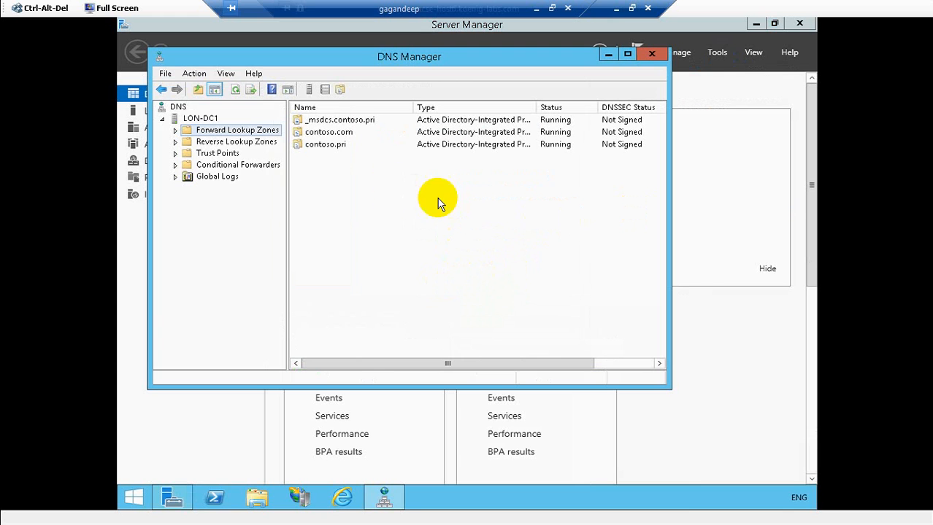
left_click_drag(389, 220, 385, 239)
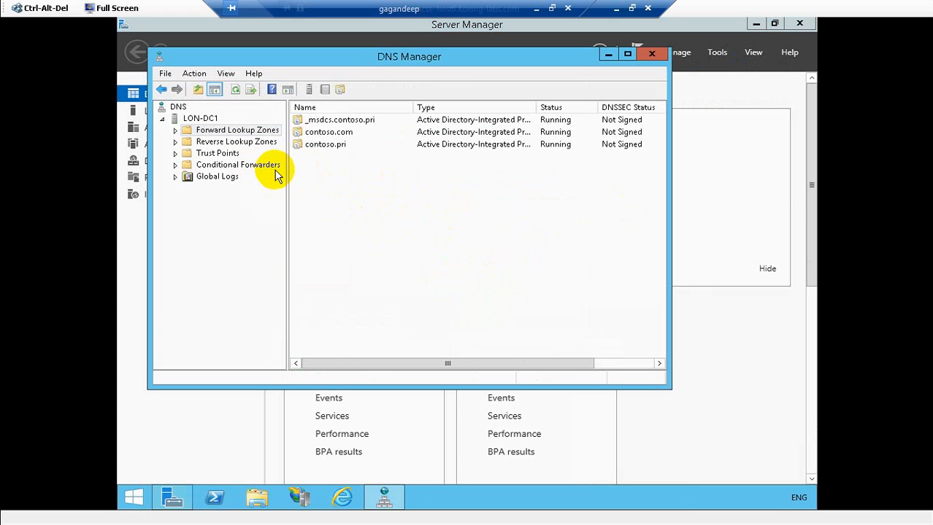
left_click(176, 131)
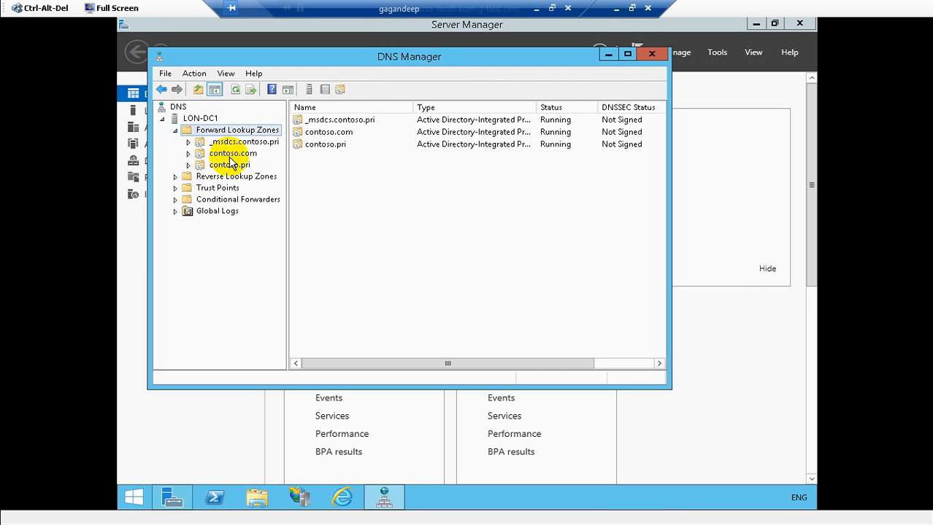
left_click(230, 155)
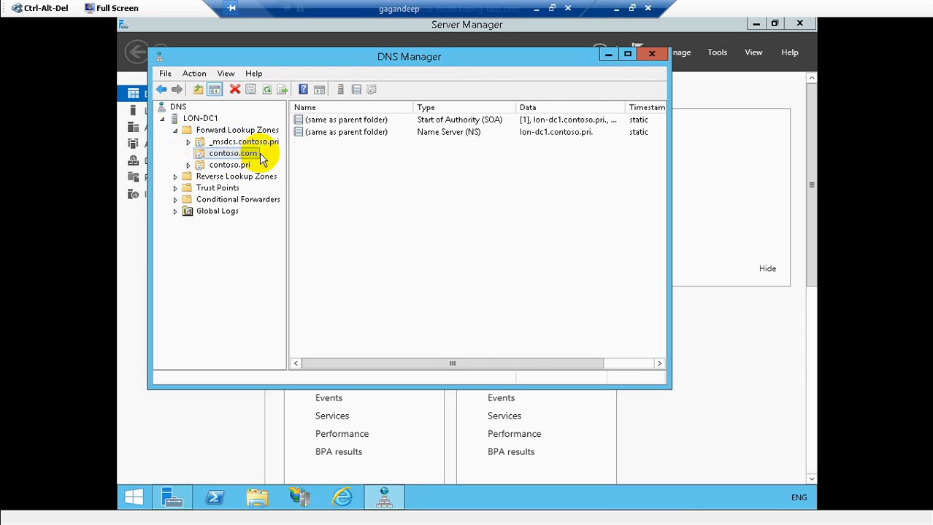
right_click(241, 155)
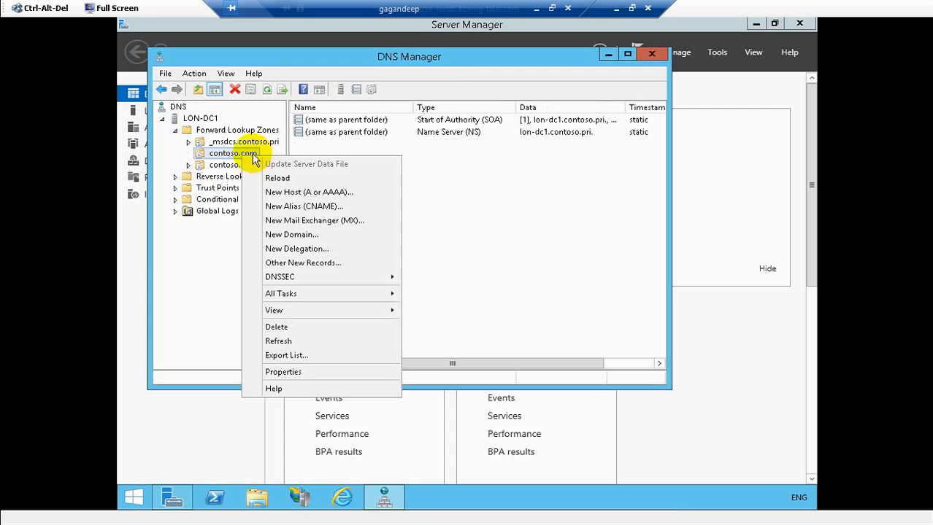
- Create a new host named www with IP 192.168.3.51 in contoso.com
left_click(292, 193)
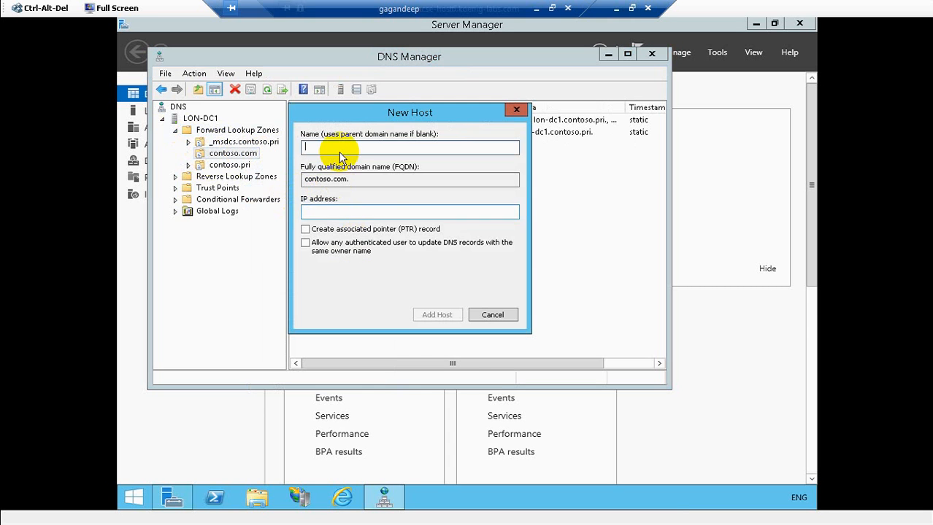
type("www")
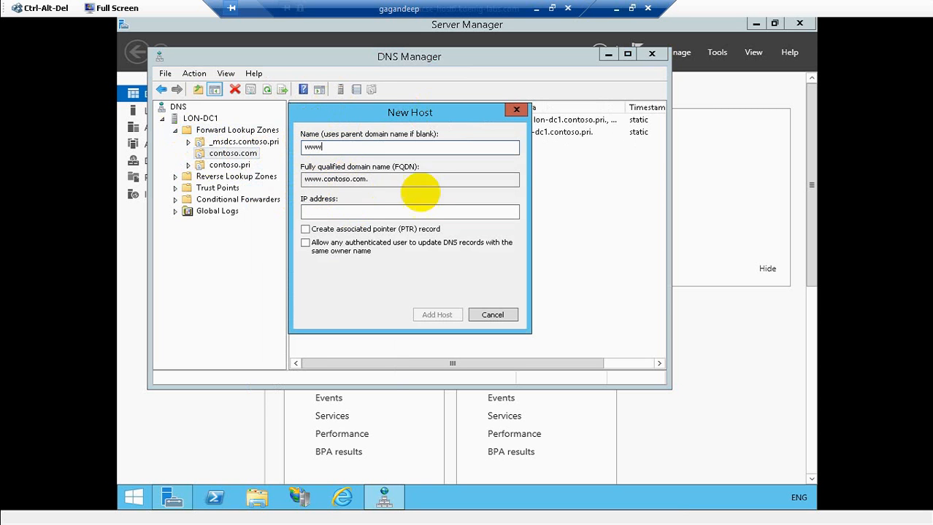
left_click(333, 212)
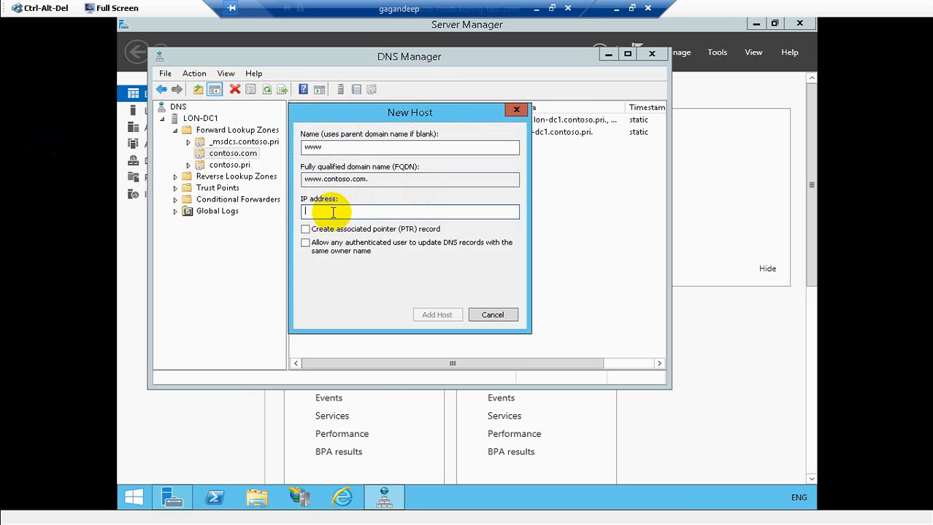
type("1")
type("92.1")
key("BackSpace")
key("BackSpace")
type(".168.3.51")
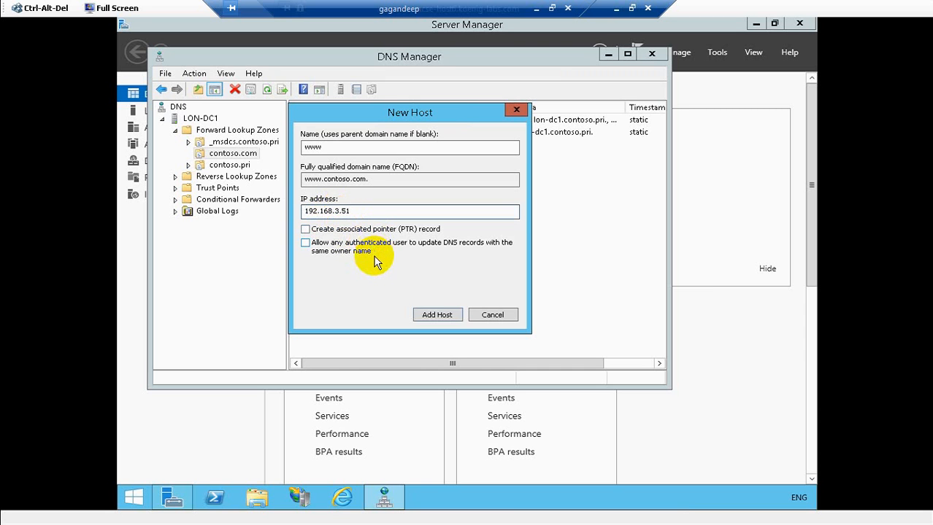
left_click(432, 315)
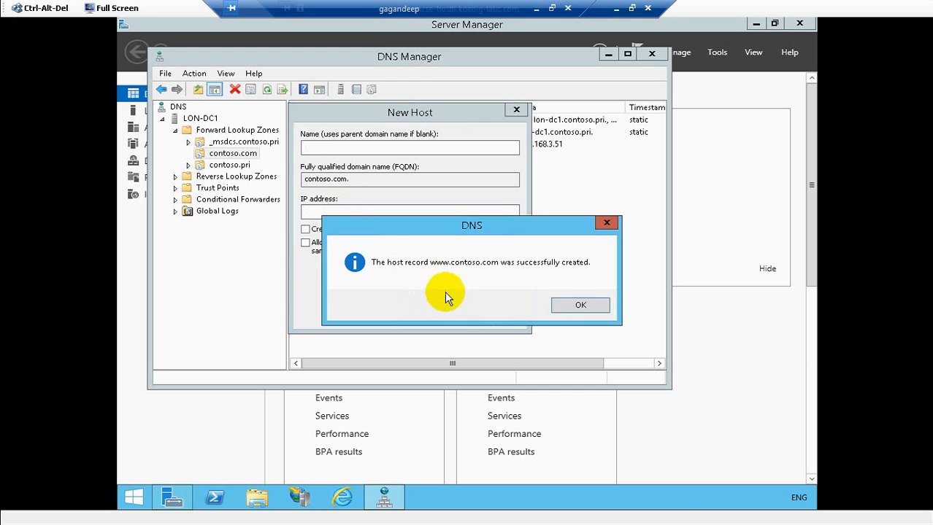
left_click(573, 307)
left_click(503, 316)
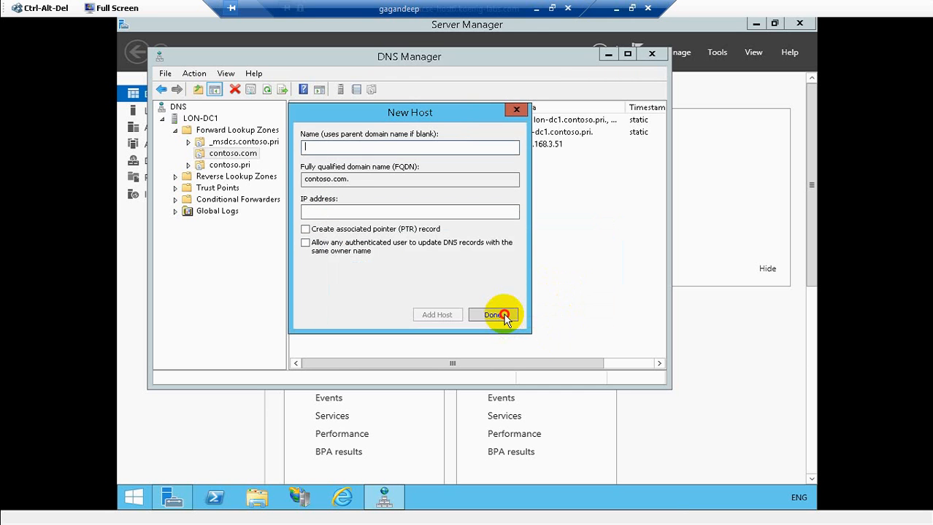
left_click(502, 317)
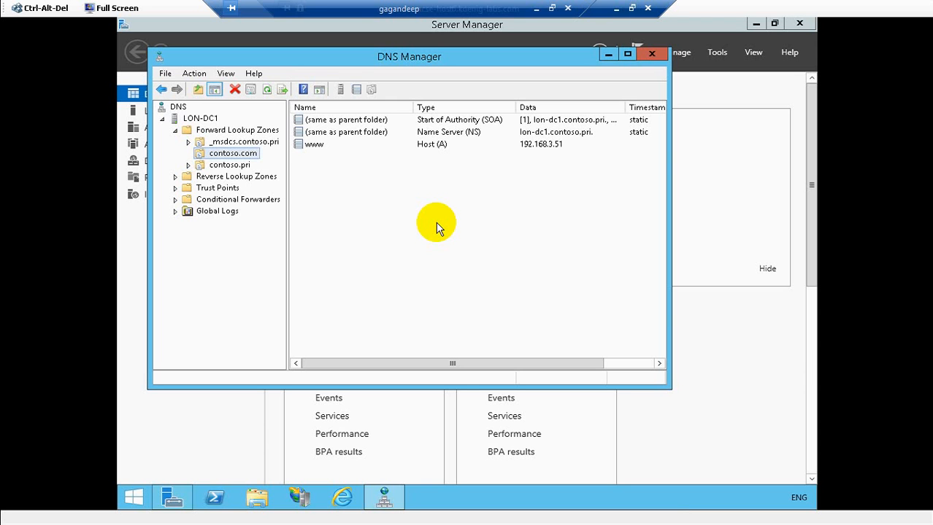
- Create host 'Internal' with IP 192.168.3.51 in contoso.com, then close DNS Manager
right_click(241, 156)
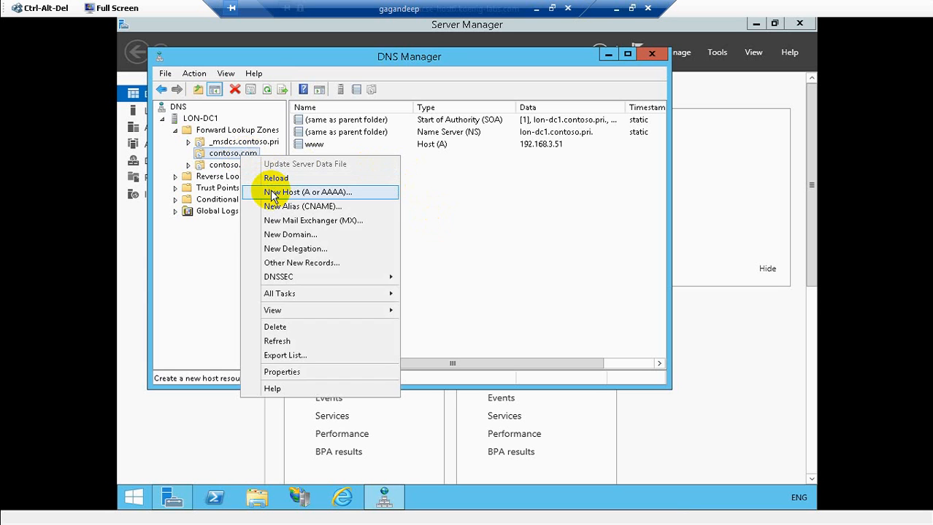
left_click(273, 193)
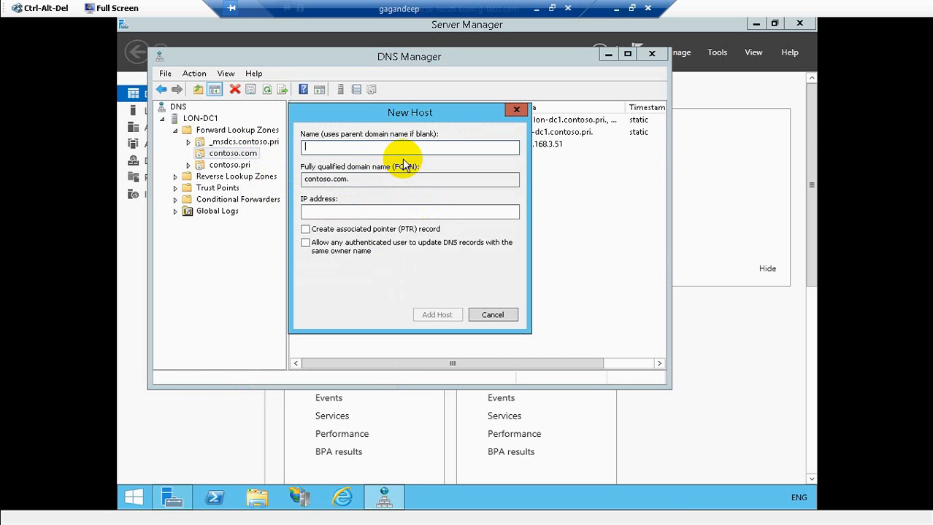
type("Inter")
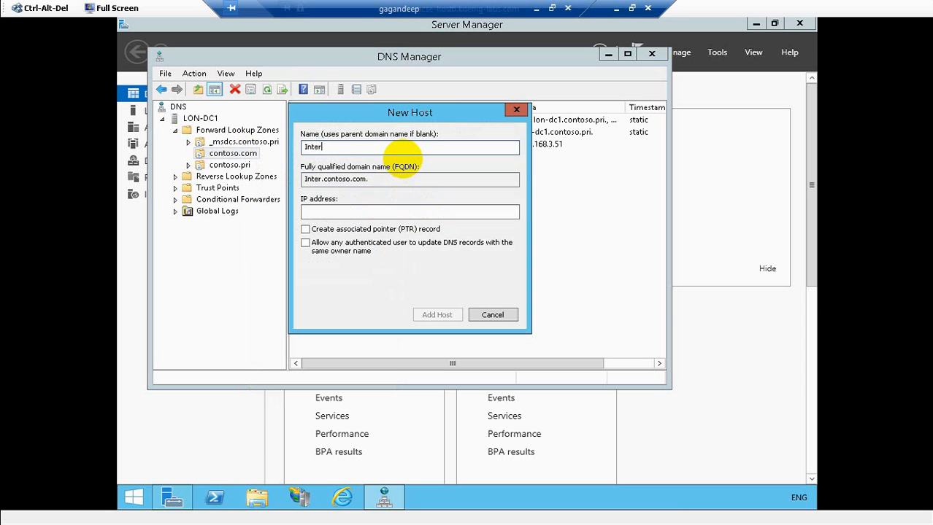
type("nal")
left_click(338, 211)
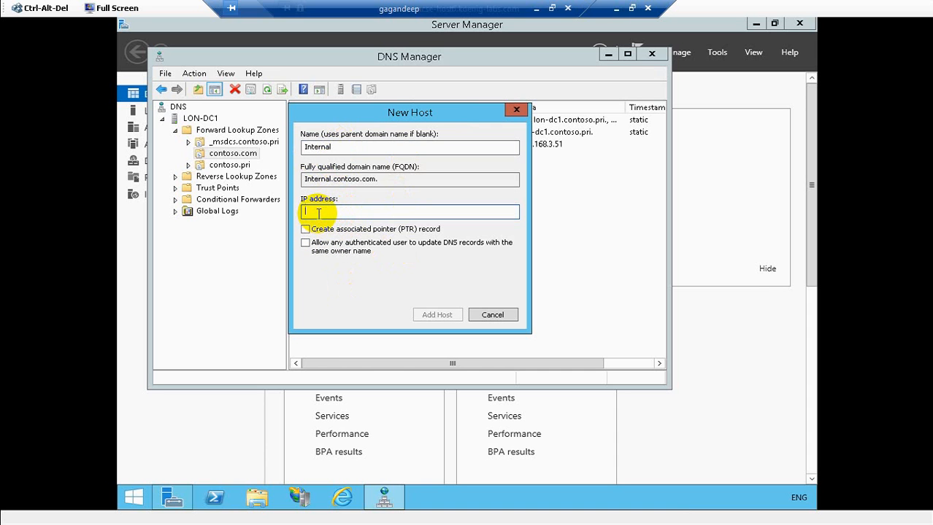
type("192.168")
type(".3.51")
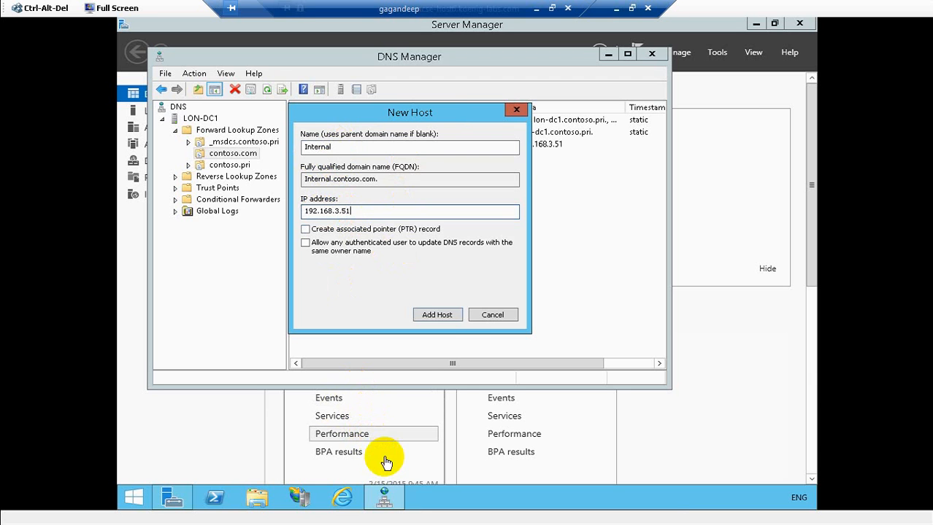
left_click(429, 316)
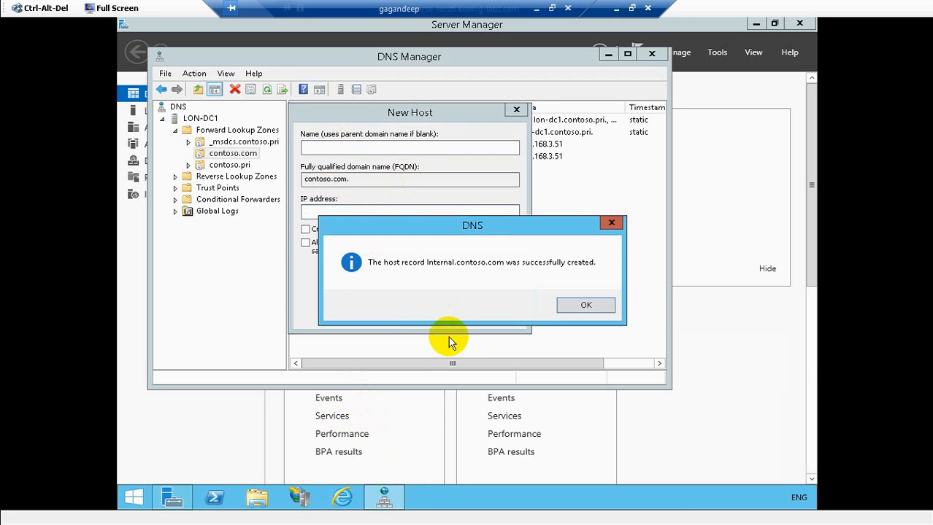
left_click(566, 301)
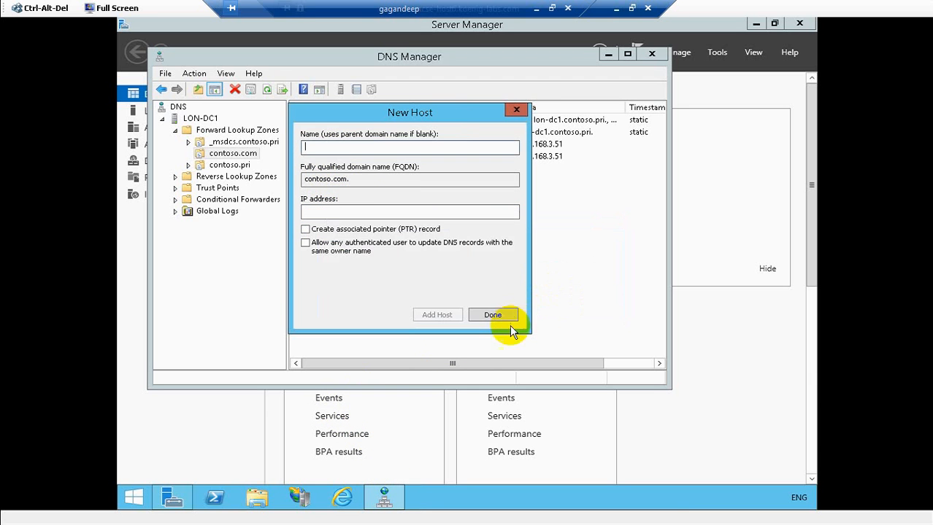
left_click(494, 316)
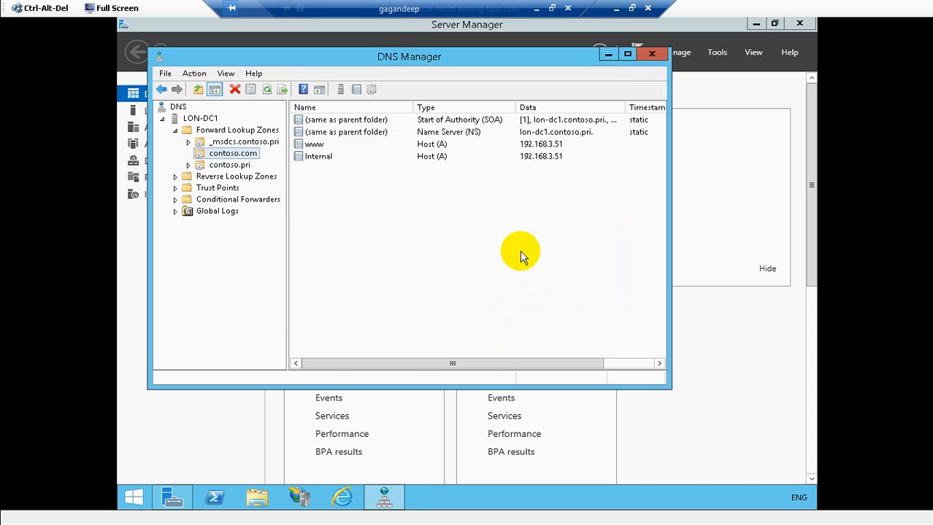
left_click(650, 54)
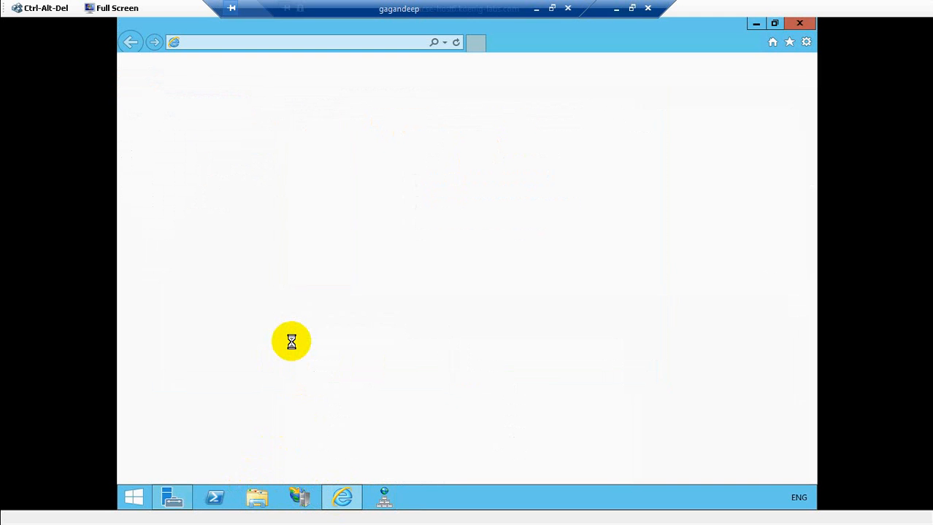
left_click(229, 42)
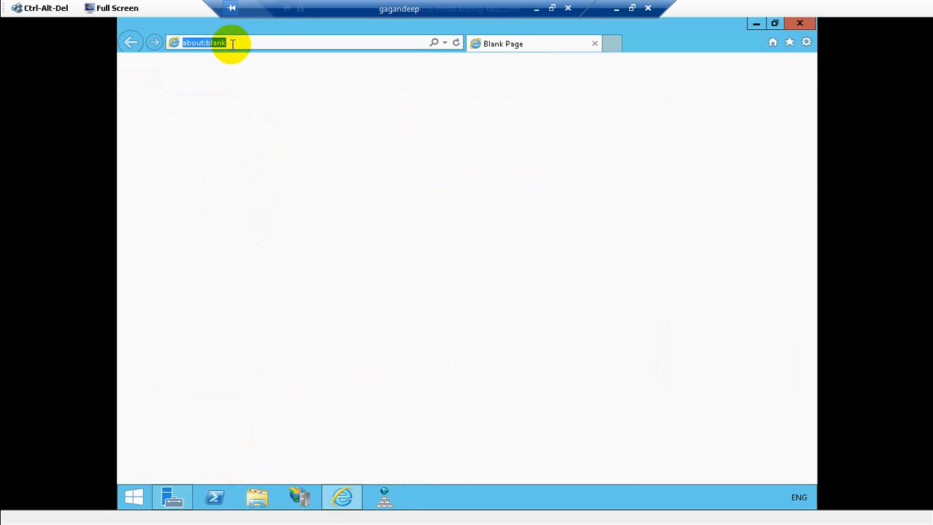
type("www.")
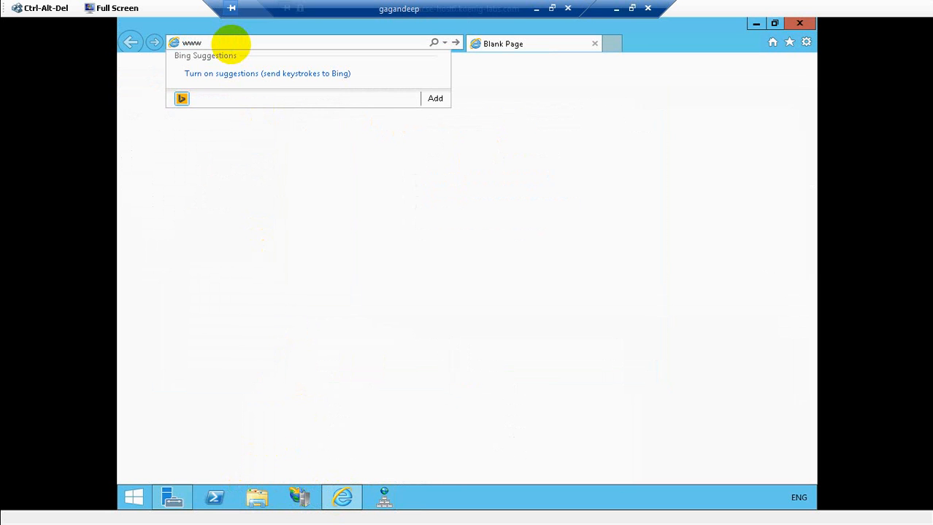
type("contos")
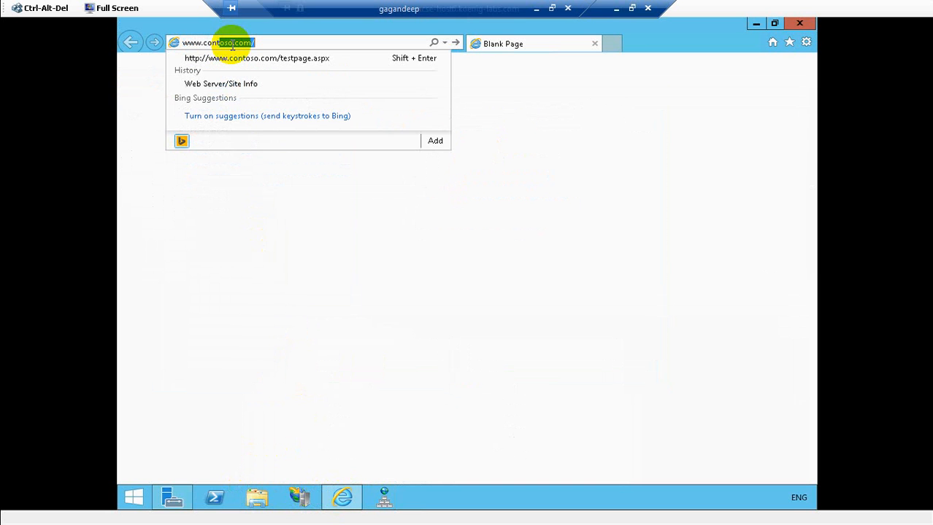
type("o.com")
key("Return")
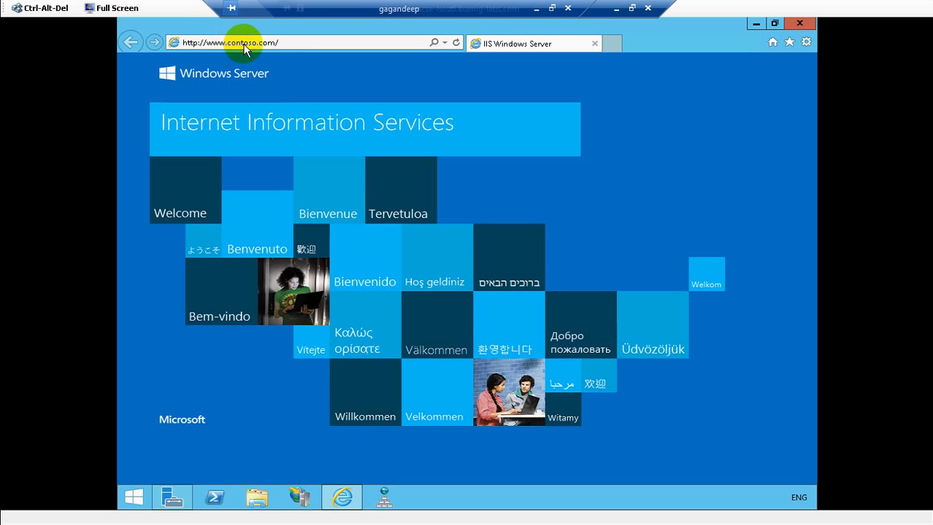
left_click(279, 43)
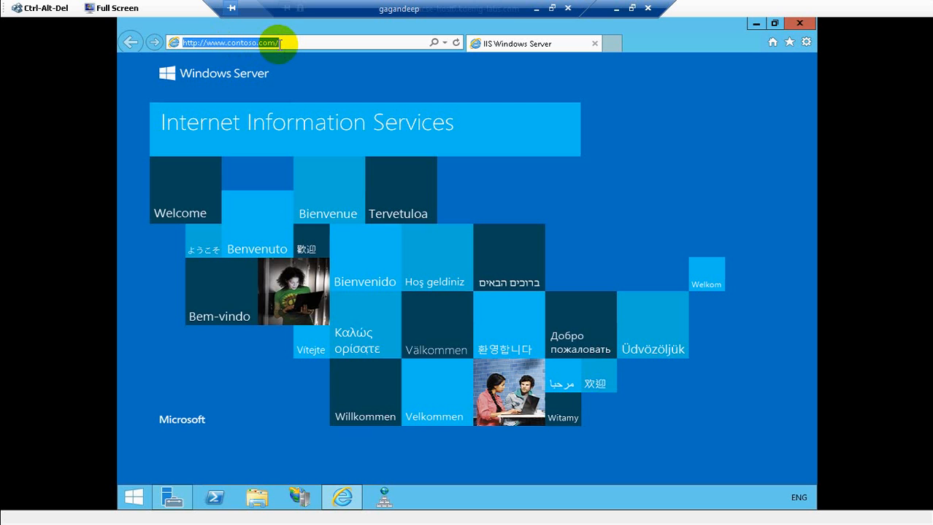
- Change the address to internal.contoso.com and load the IIS welcome page
left_click(284, 43)
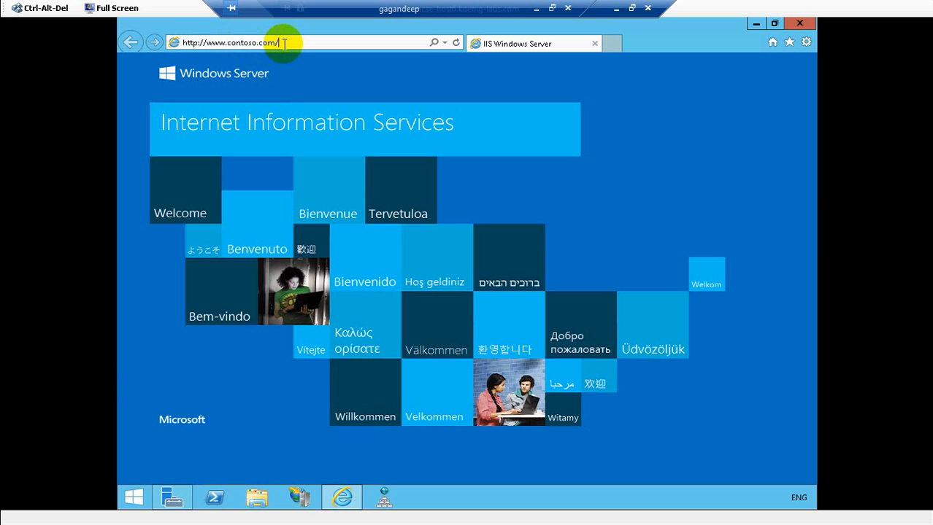
left_click(207, 42)
key("Delete")
key("Delete")
key("Delete")
key("Delete")
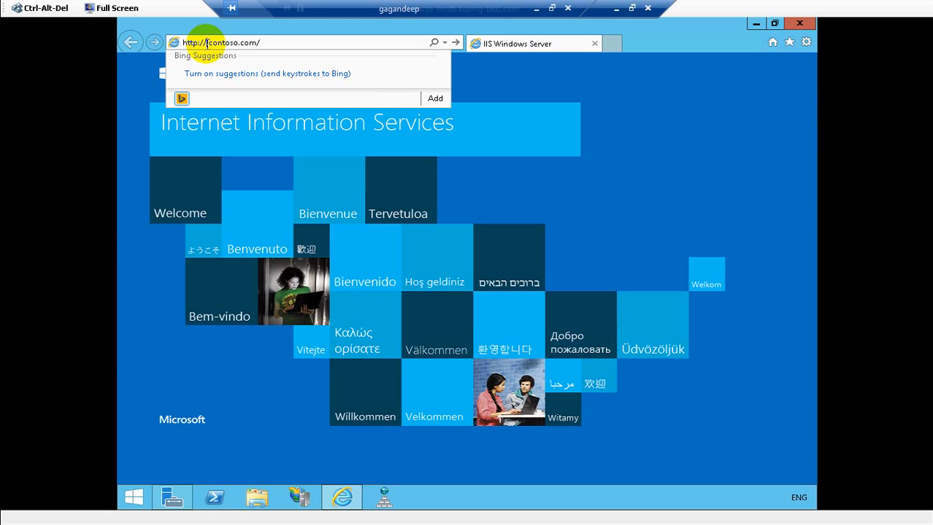
type("internal.")
key("Return")
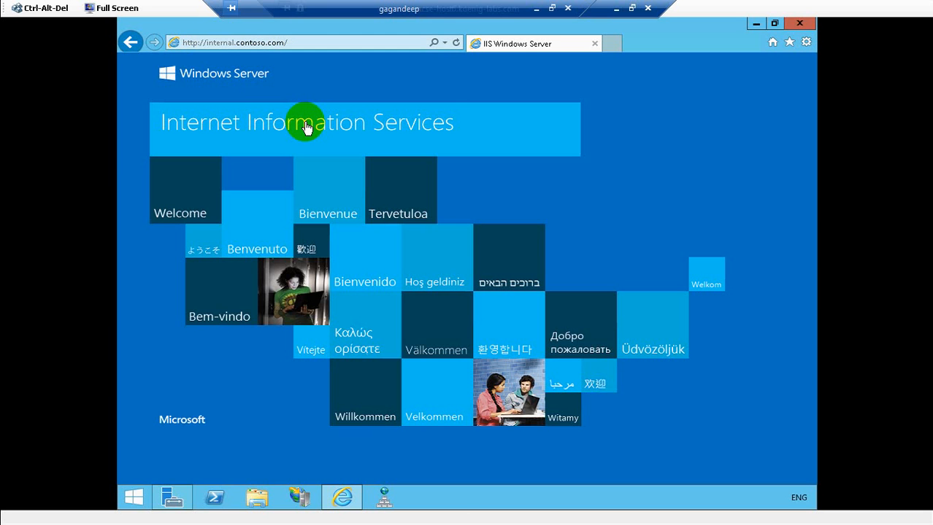
- Restore the DNS Manager window from the taskbar
left_click(393, 508)
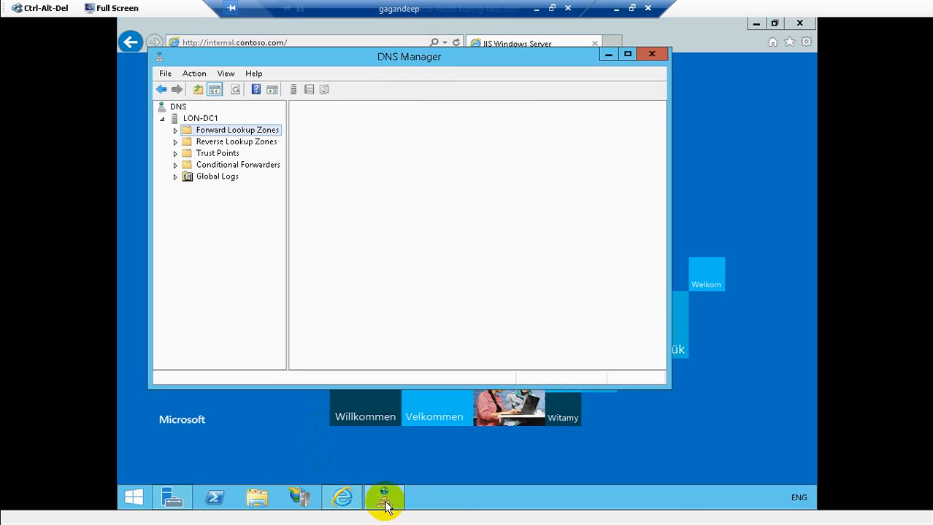
left_click(385, 502)
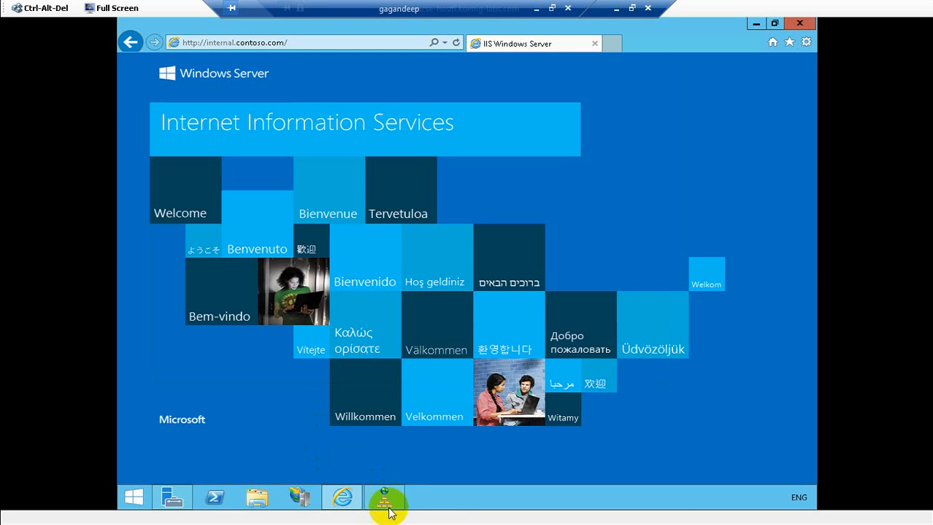
left_click(385, 502)
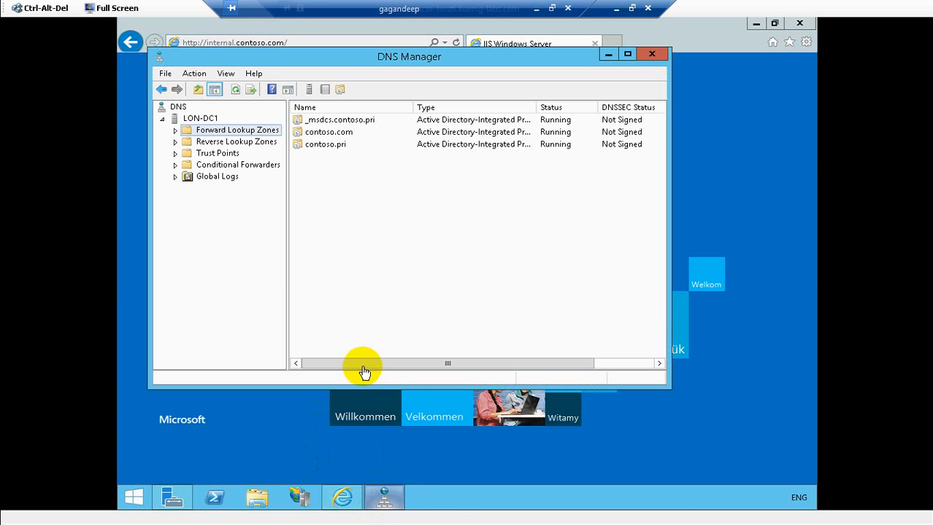
- Open contoso.com's records, delete the Internal host record and confirm with Yes
left_click(176, 132)
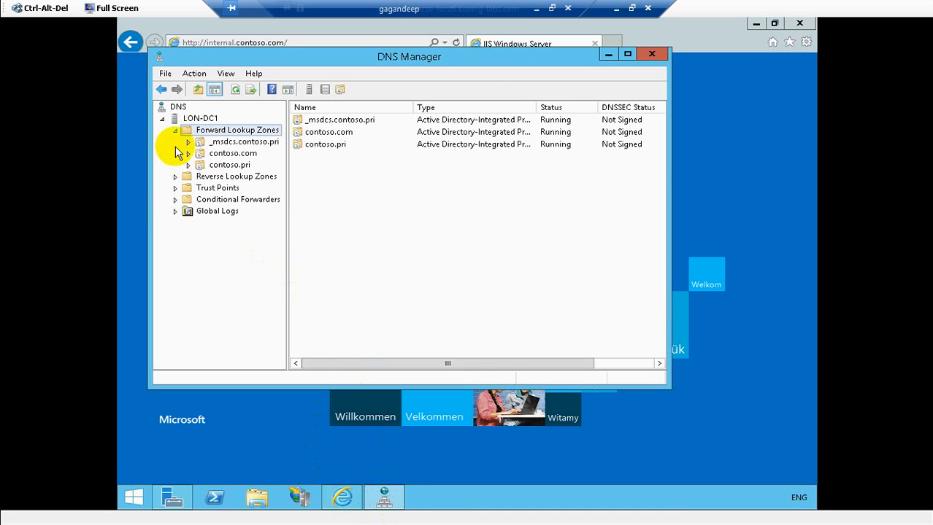
left_click(234, 155)
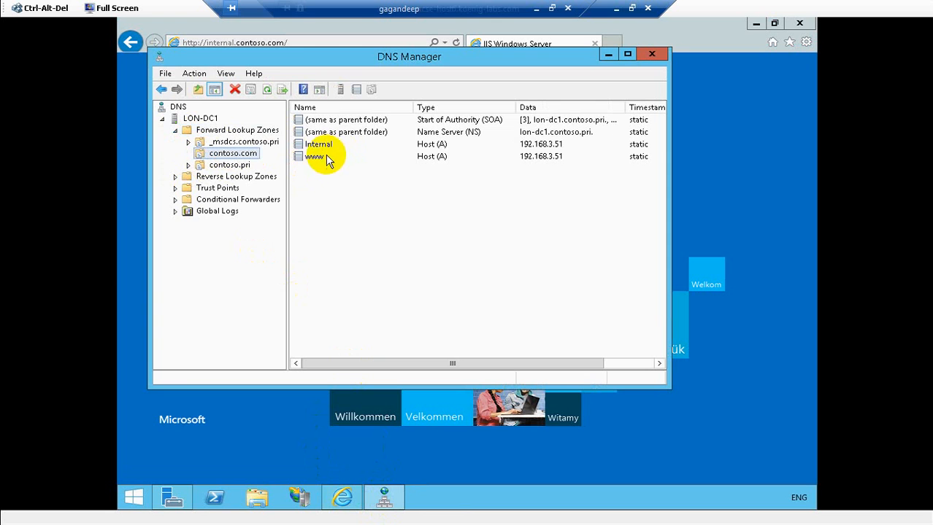
left_click(324, 147)
right_click(325, 146)
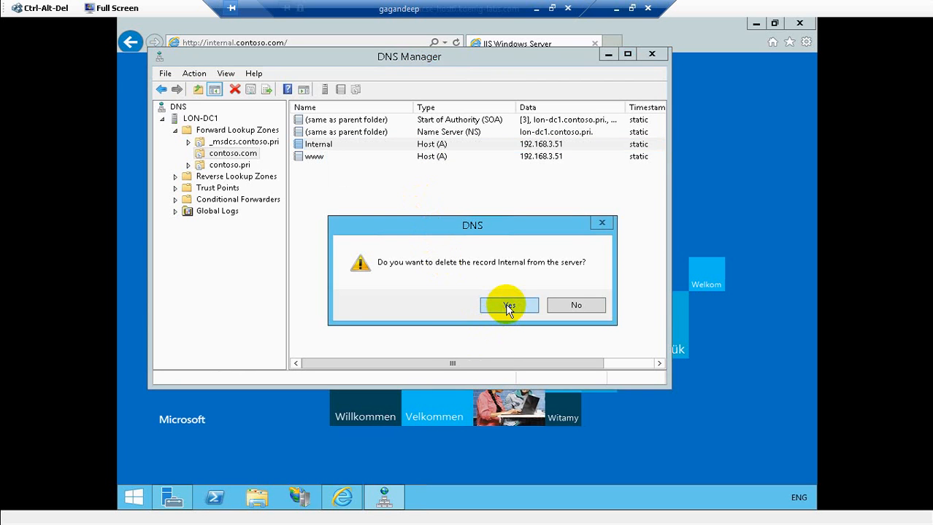
left_click(508, 308)
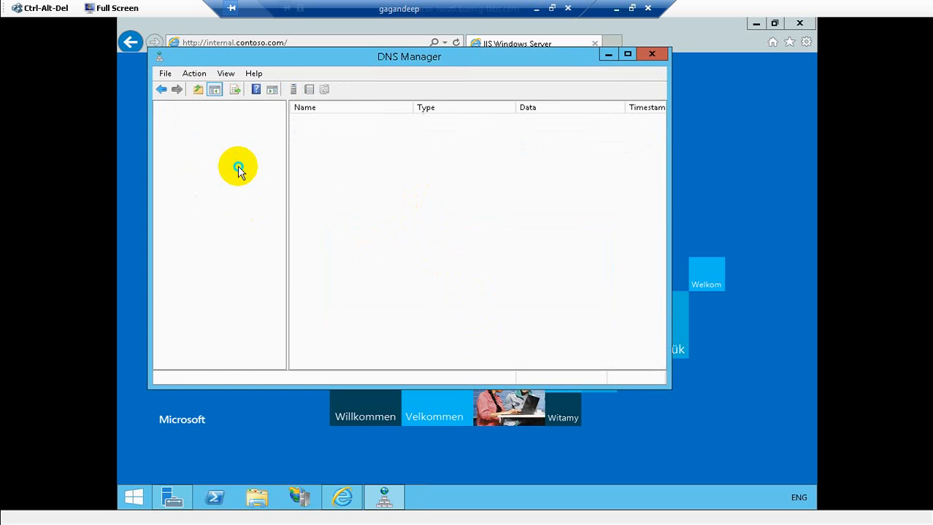
- Create host 'Internal' with IP 192.168.3.51 in the contoso.pri zone, then close DNS Manager
right_click(239, 166)
left_click(270, 204)
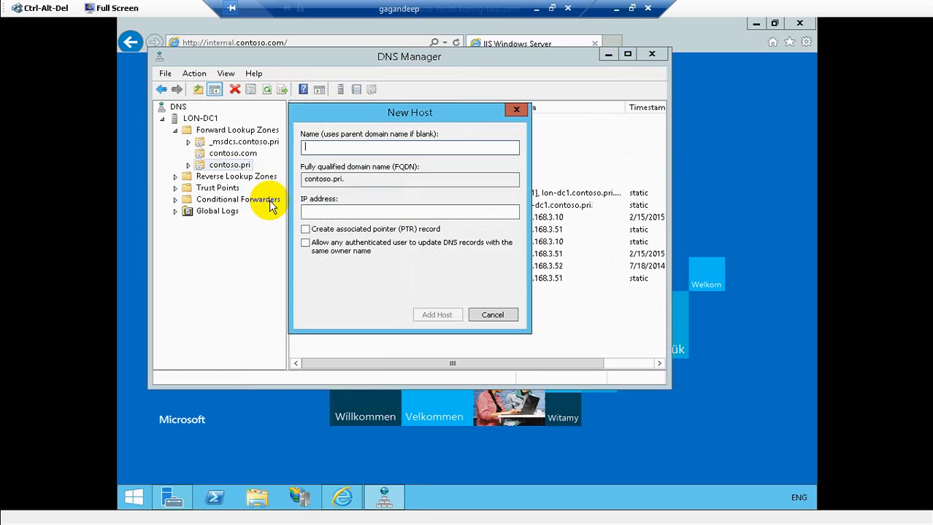
left_click(372, 176)
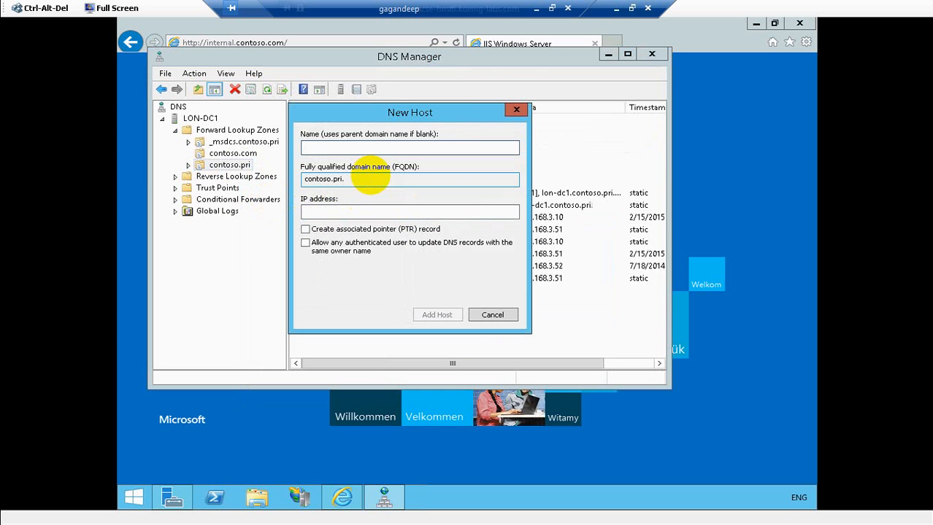
type("Internal")
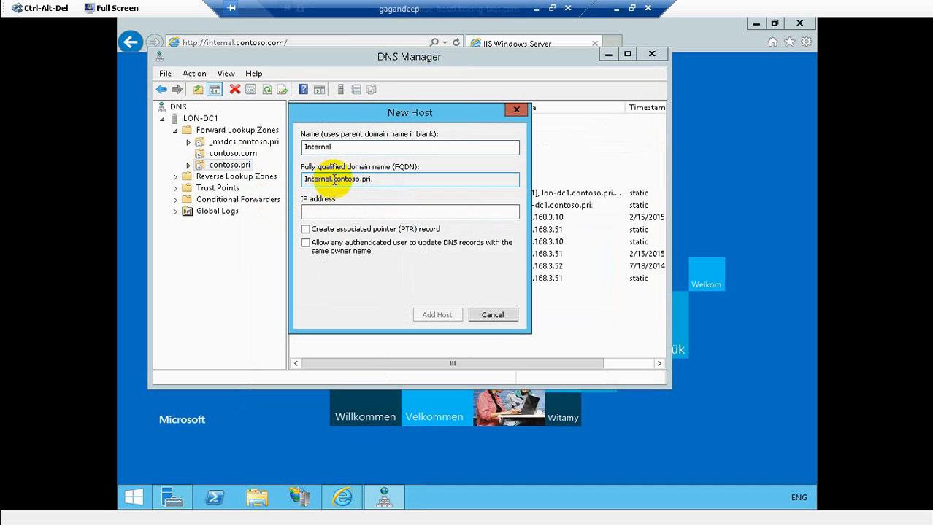
left_click(338, 211)
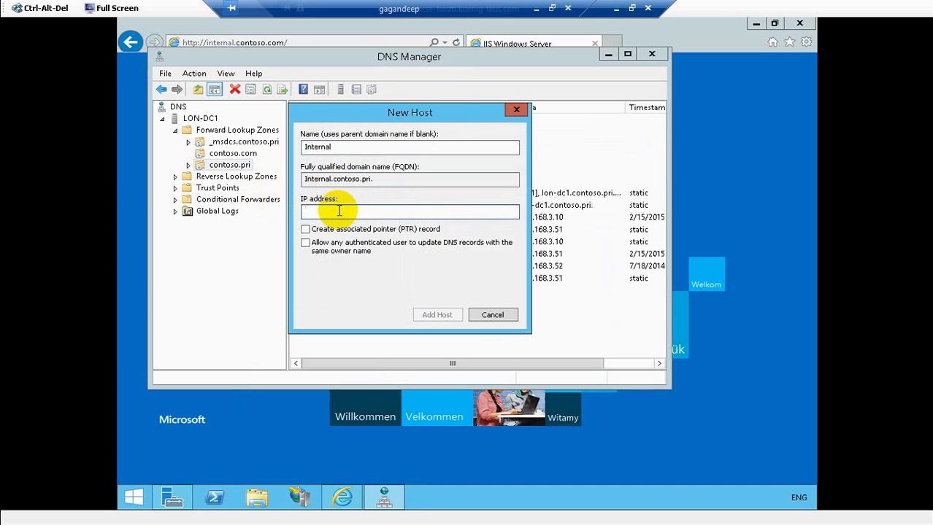
type("192.168.3.51")
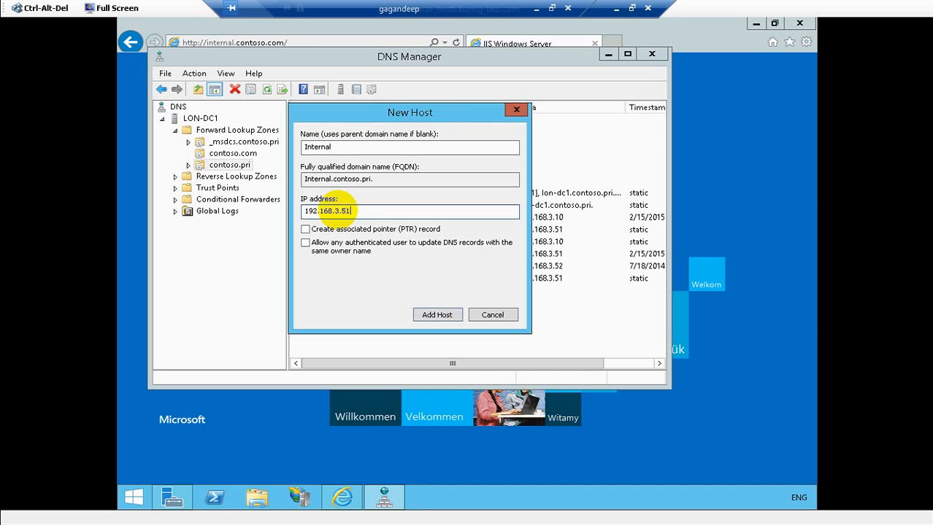
left_click(429, 318)
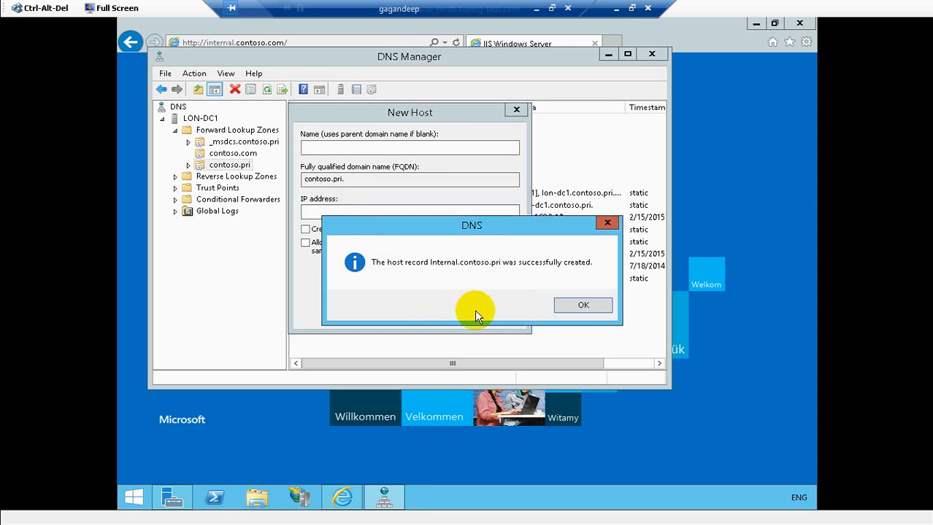
left_click(585, 303)
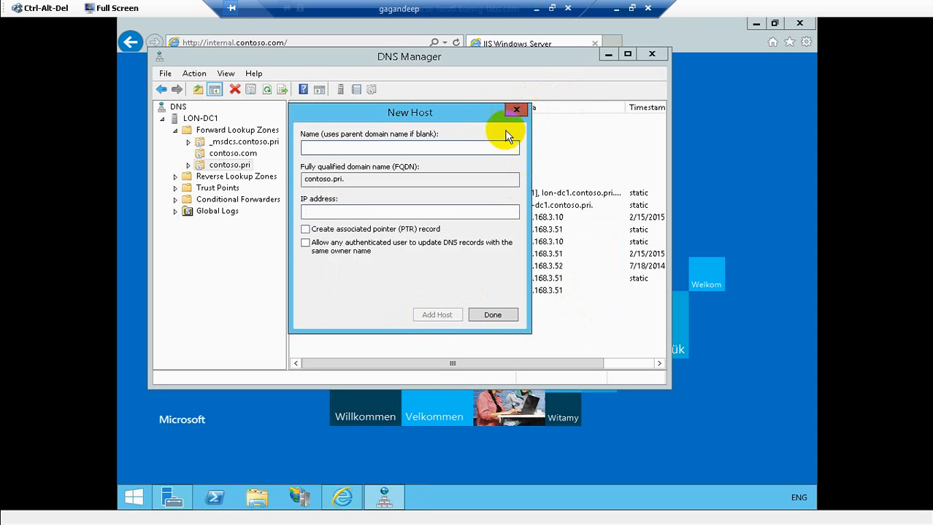
left_click(495, 313)
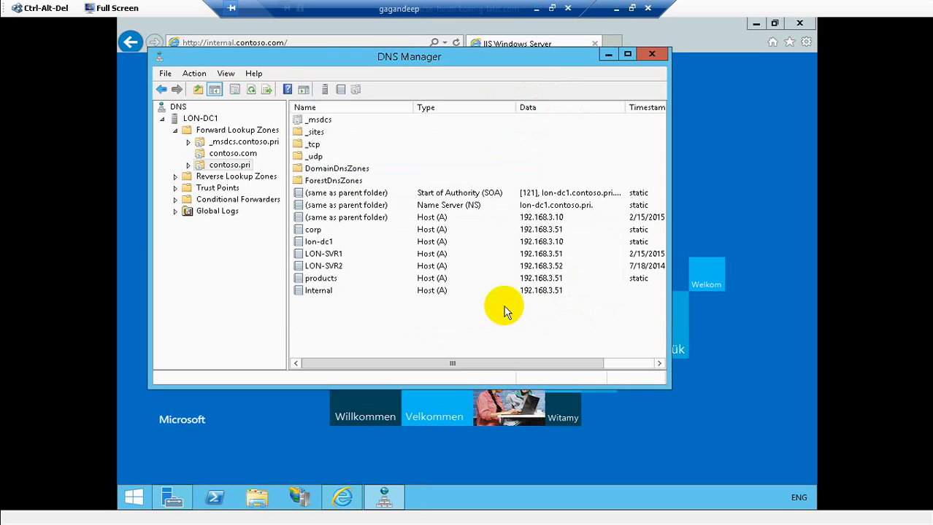
left_click(655, 65)
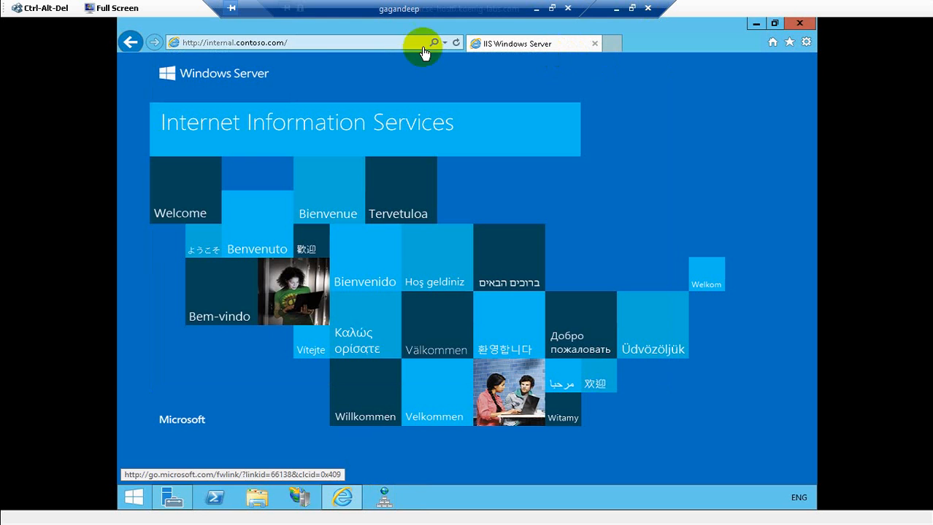
- Change the address to internal.contoso.pri, load the IIS page, then close Internet Explorer
left_click(281, 44)
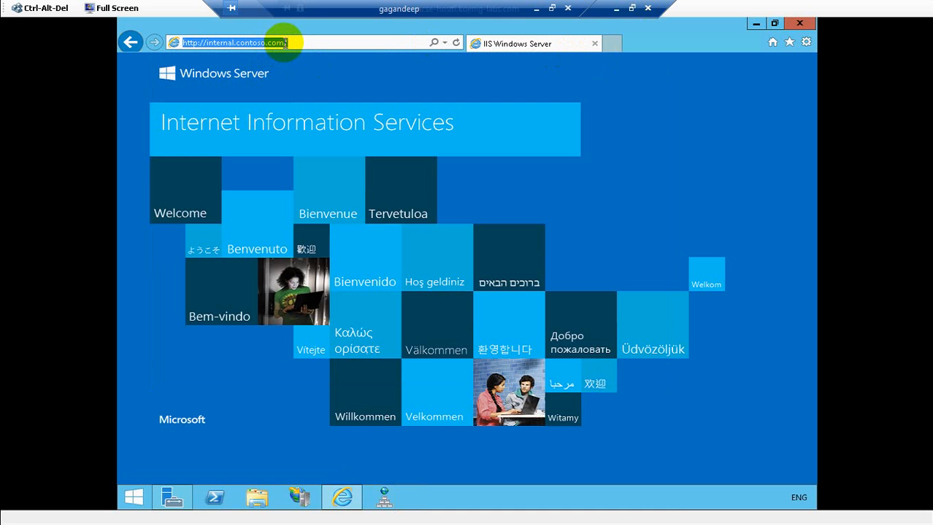
left_click(284, 42)
key("BackSpace")
key("BackSpace")
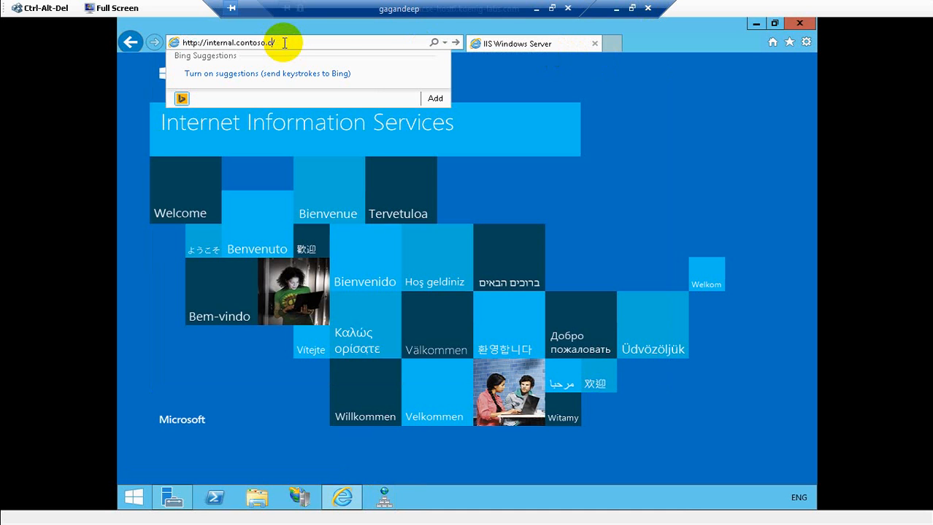
key("BackSpace")
type("pri")
key("Return")
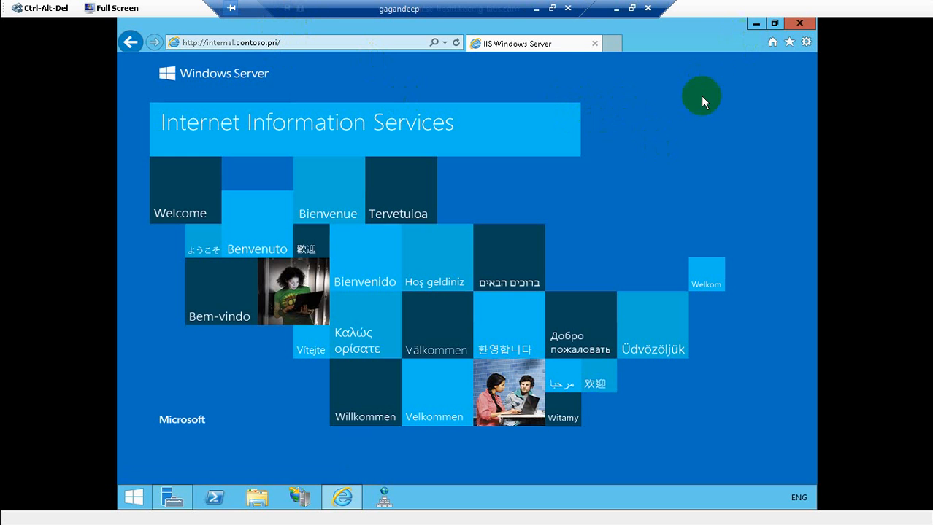
left_click(799, 24)
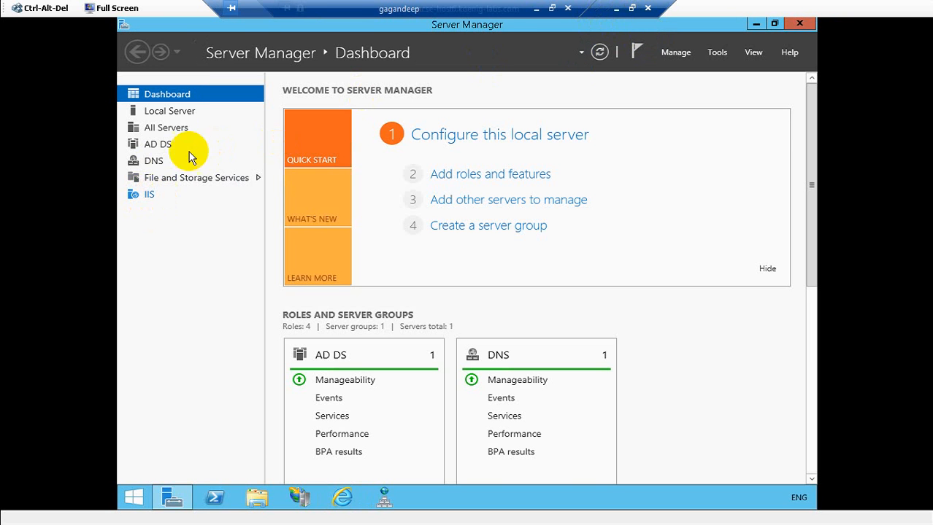
- View LON-DC1's Local Server properties, then minimize the session and select 10972B-LON-SVR1 in VMM
left_click(180, 115)
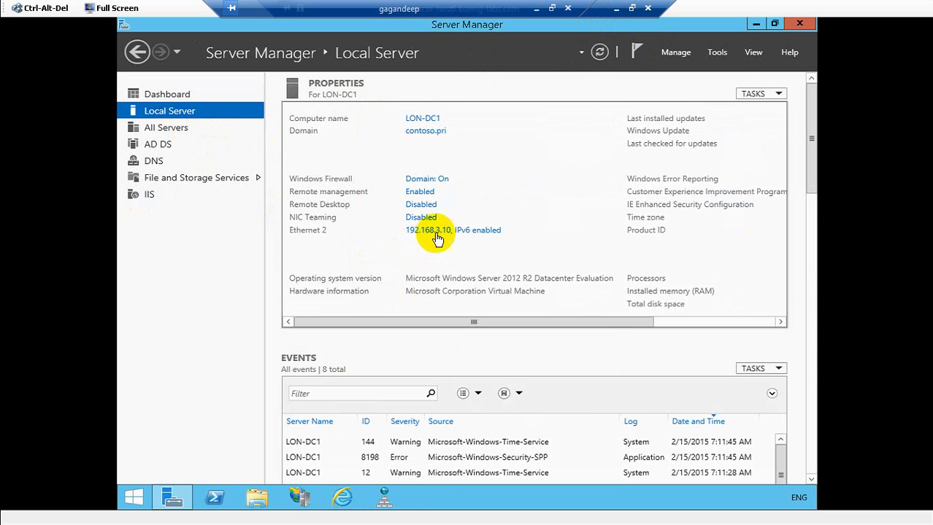
left_click(617, 8)
left_click(352, 191)
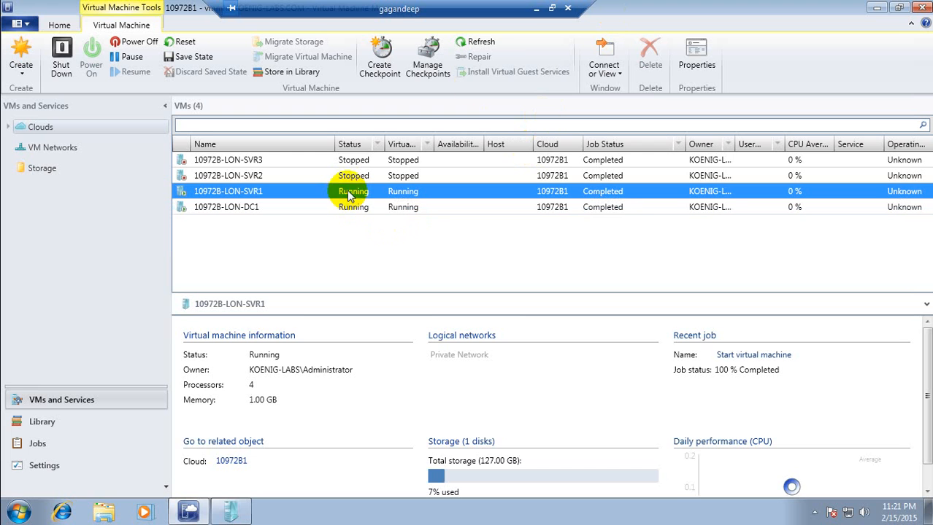
- Connect to LON-SVR1 via a full-screen console and bring up its sign-in screen with Ctrl-Alt-Del
left_click(620, 70)
left_click(620, 89)
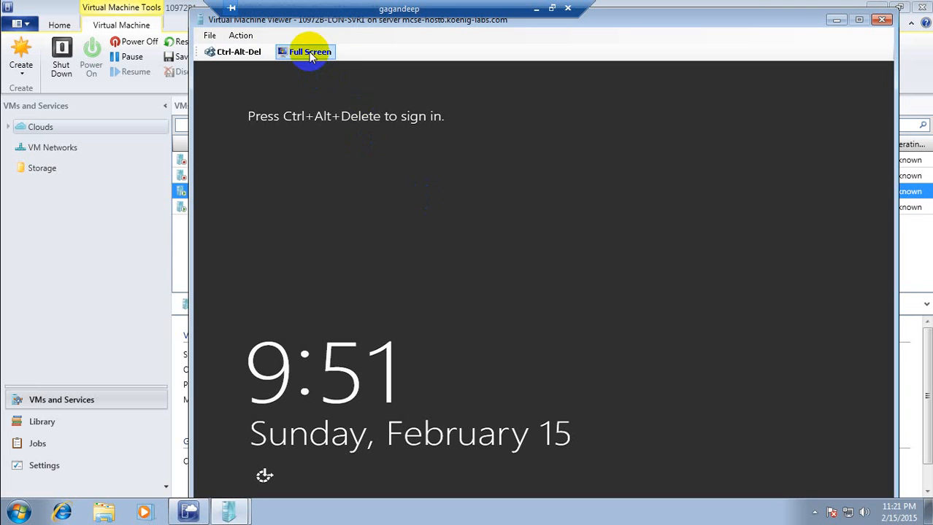
left_click(310, 54)
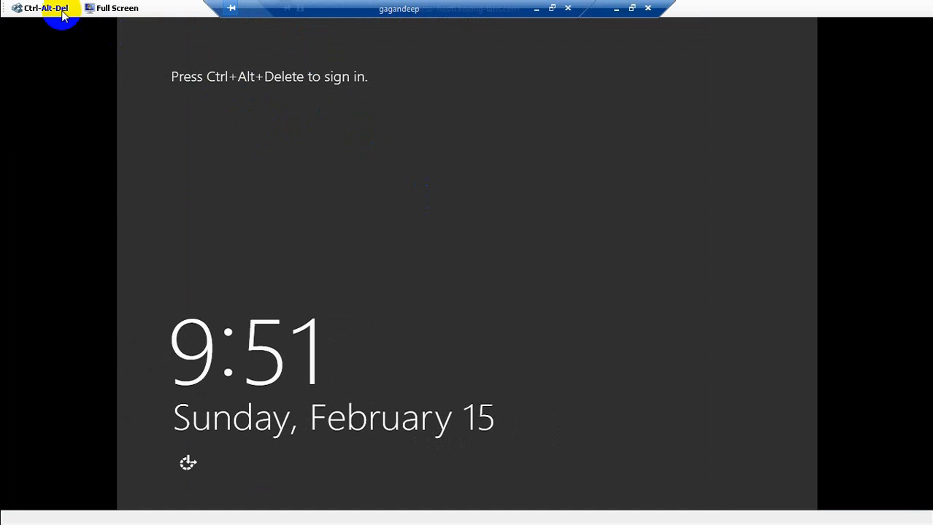
left_click(63, 13)
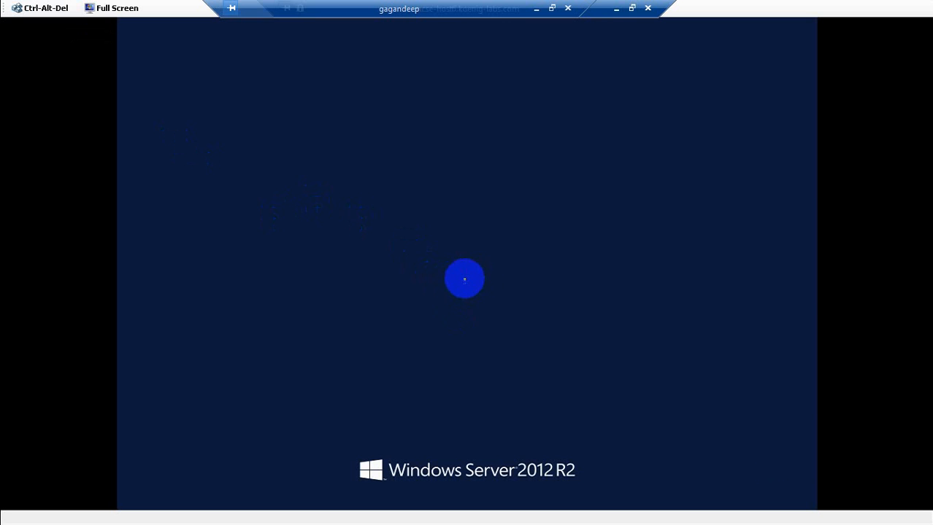
- Sign in as Other user contoso.com\administrator, entering the administrator password
left_click(489, 176)
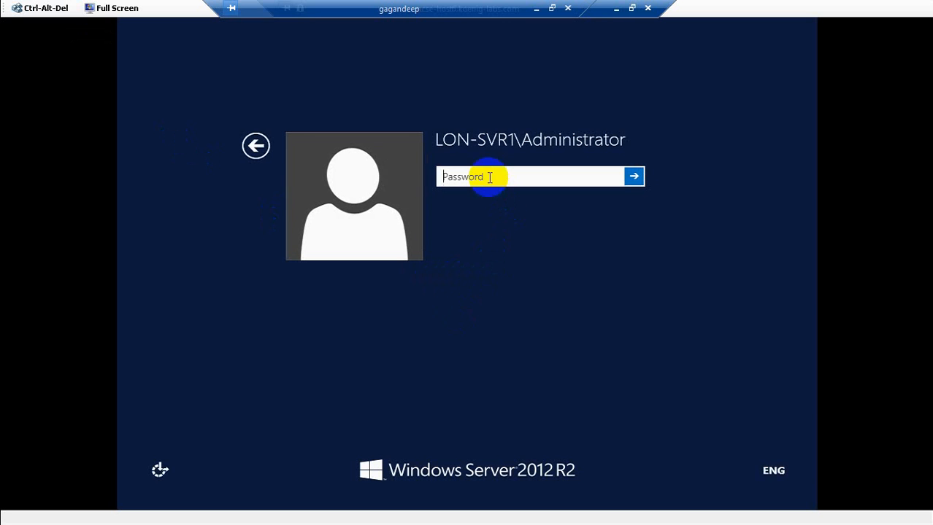
left_click(255, 155)
left_click(257, 148)
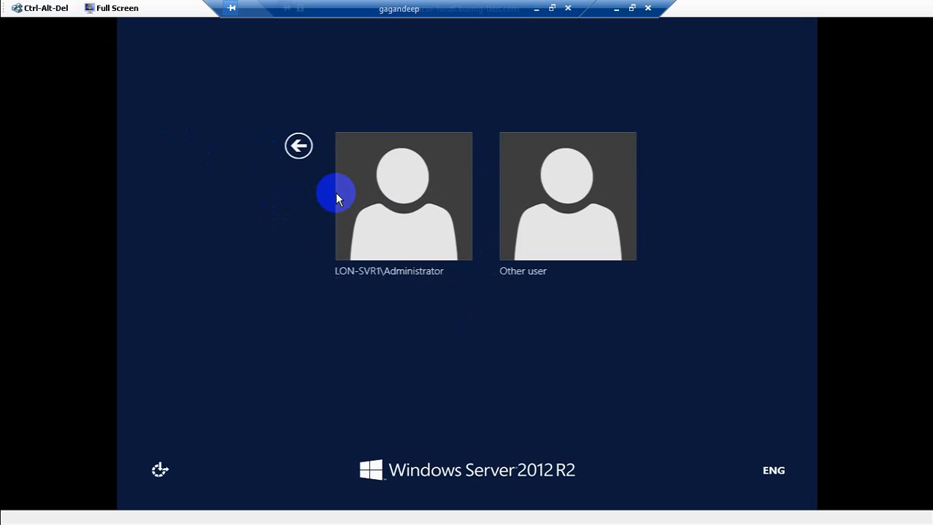
left_click(543, 220)
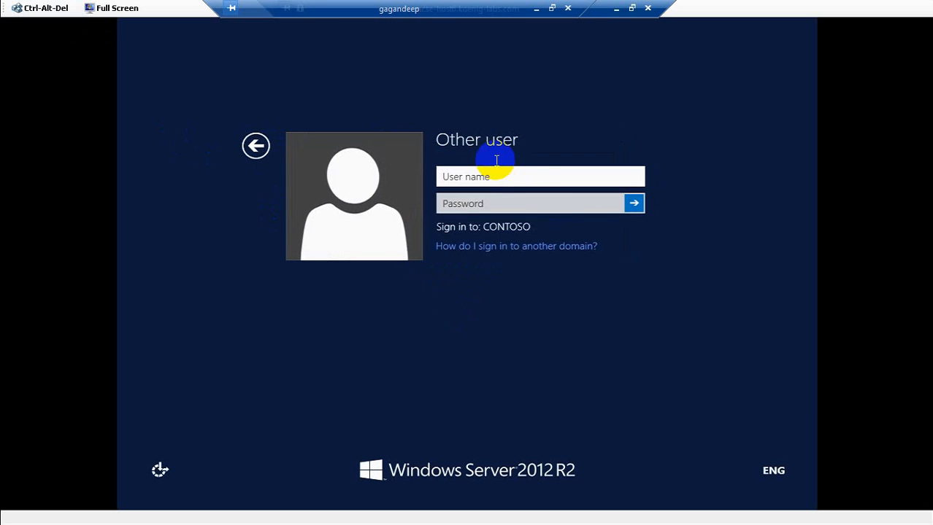
type("contoso.com\\ad")
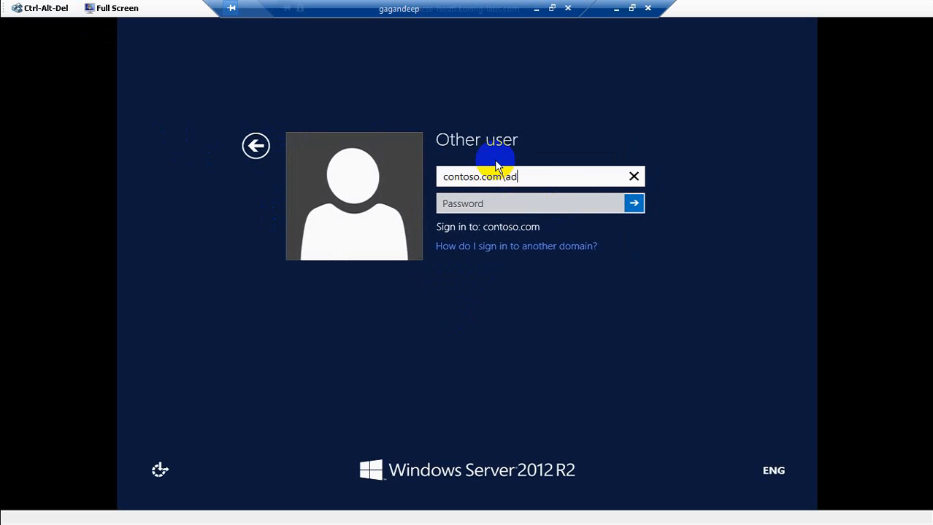
type("ministrator")
key("Tab")
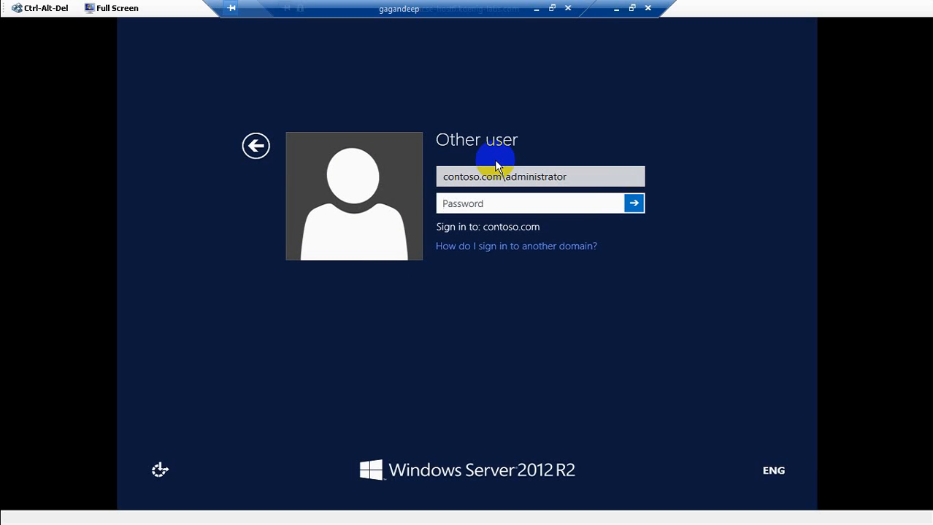
type("Pa$$word")
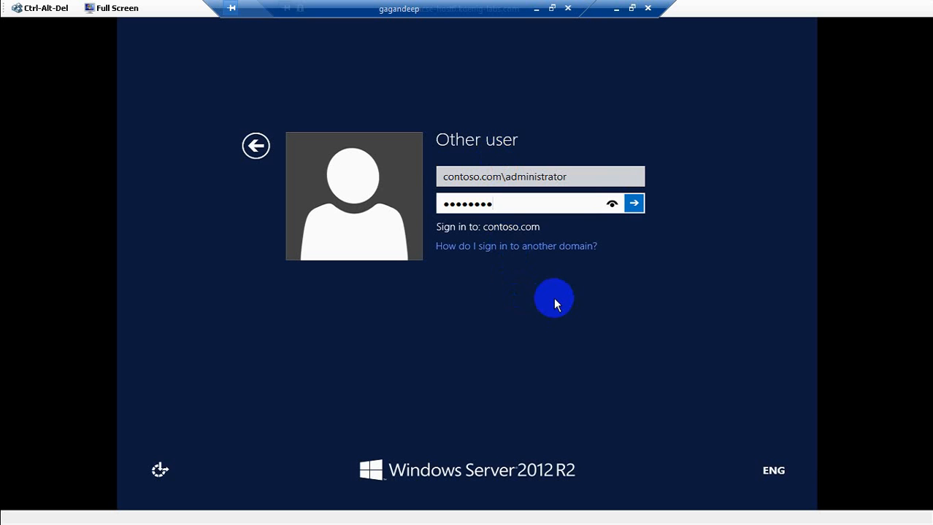
left_click(633, 206)
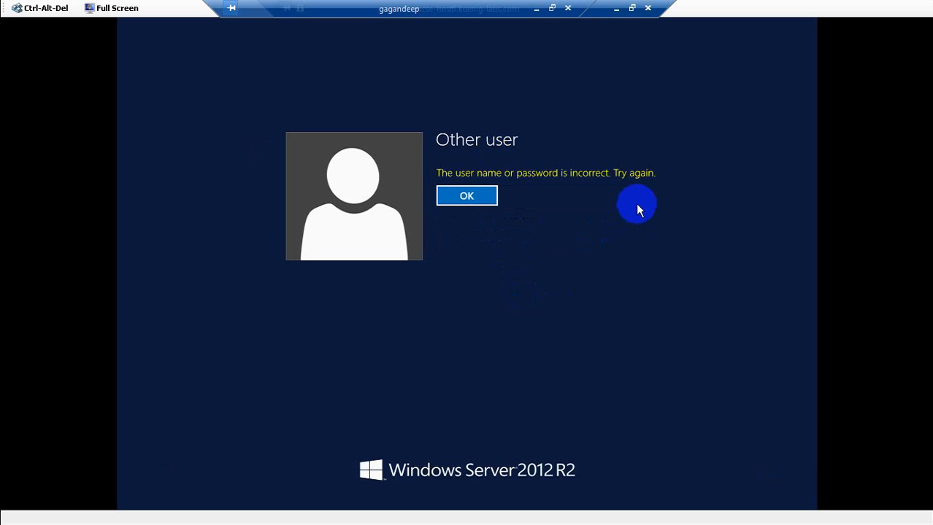
- Dismiss the incorrect-password error, shorten the user name's domain to contoso, and retry the password
left_click(468, 198)
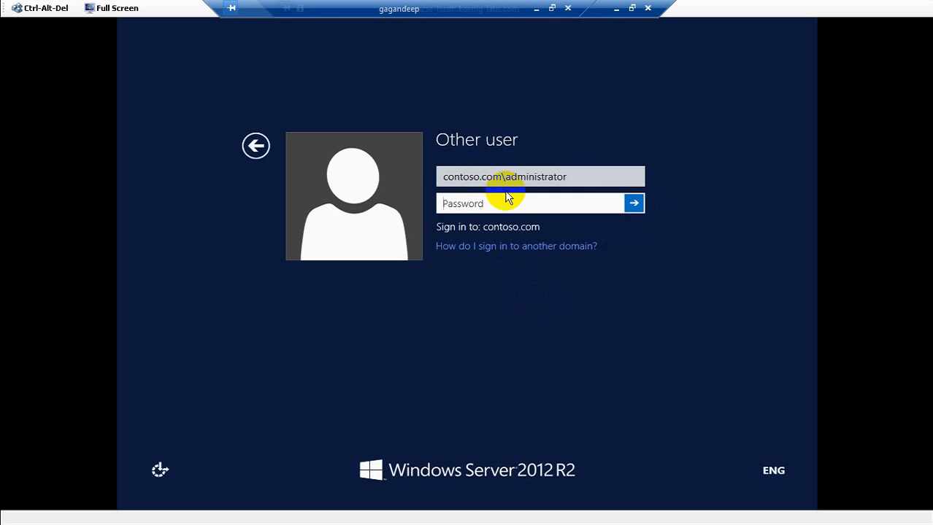
left_click(498, 178)
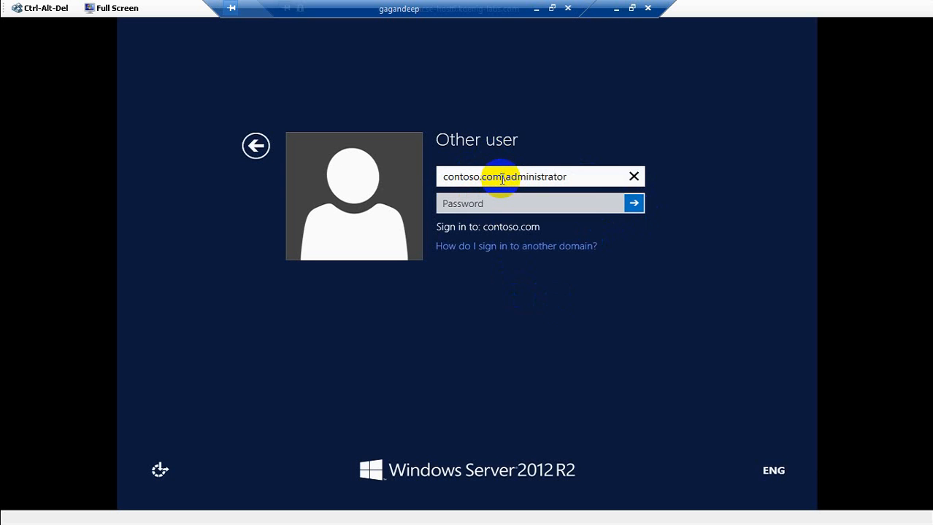
key("BackSpace")
key("BackSpace")
key("BackSpace")
key("BackSpace")
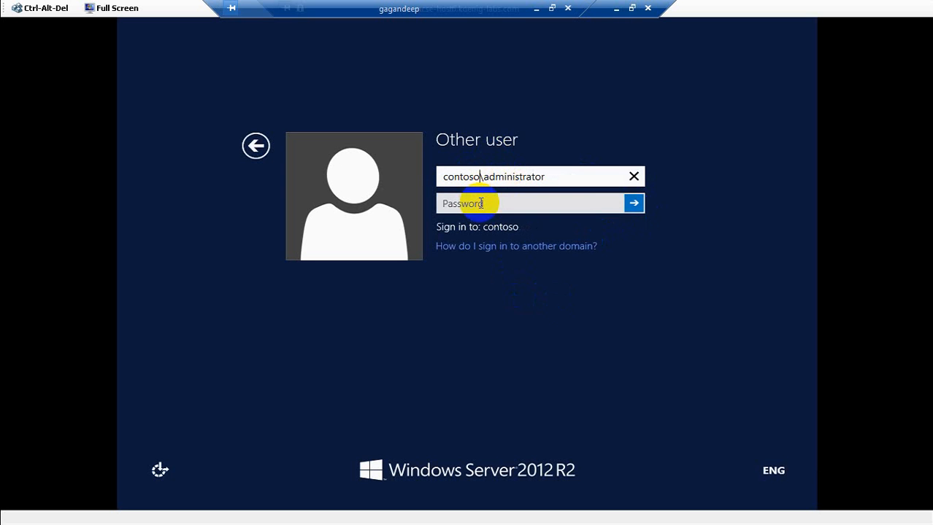
left_click(482, 204)
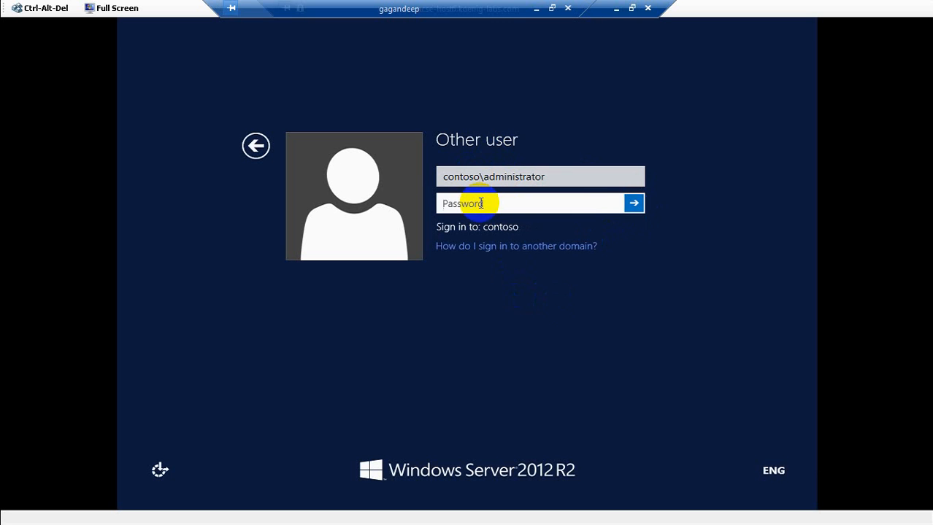
type("Pa$$wrd")
key("Return")
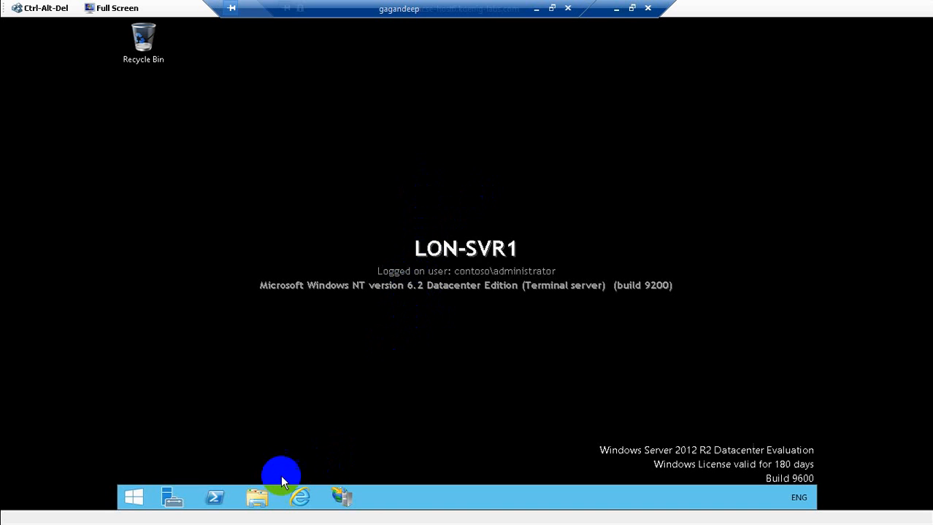
- Open File Explorer and browse through Local Disk (C:) and inetpub into the wwwroot folder
left_click(261, 500)
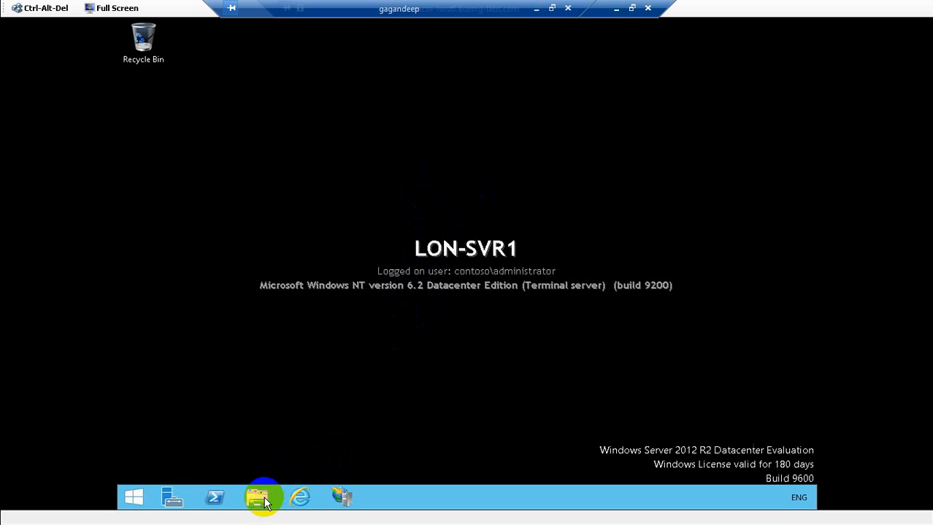
left_click(340, 499)
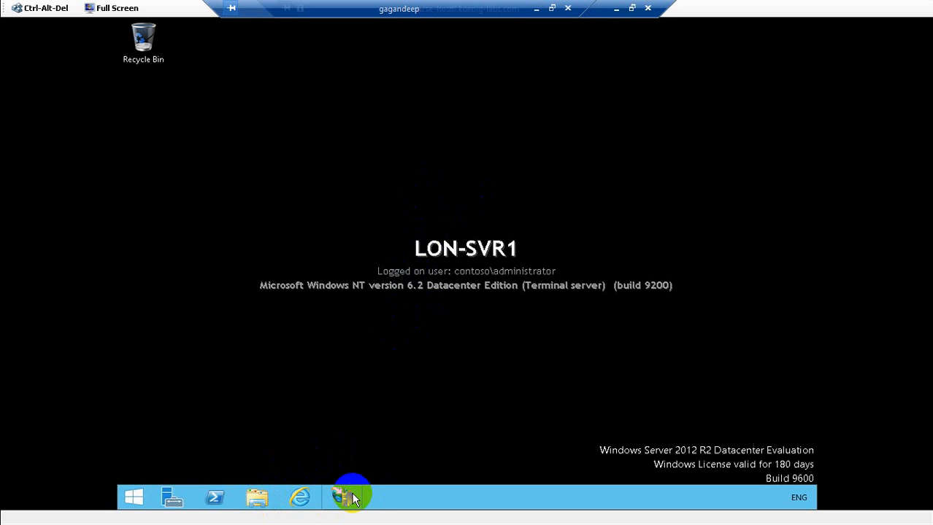
left_click(258, 498)
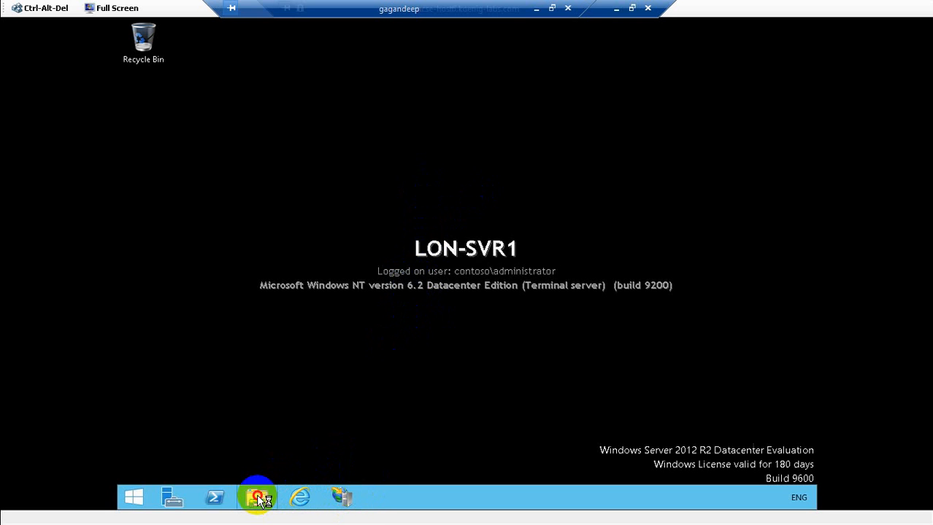
left_click(380, 340)
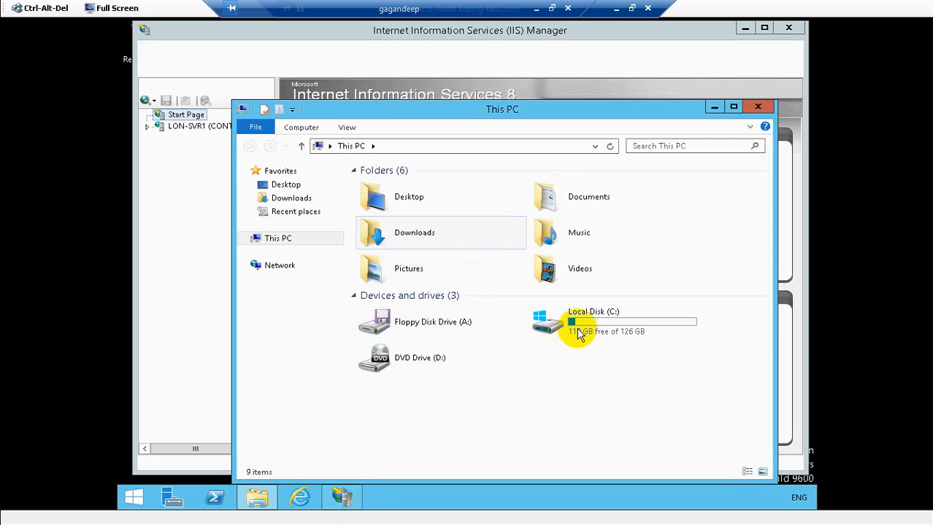
left_click(580, 332)
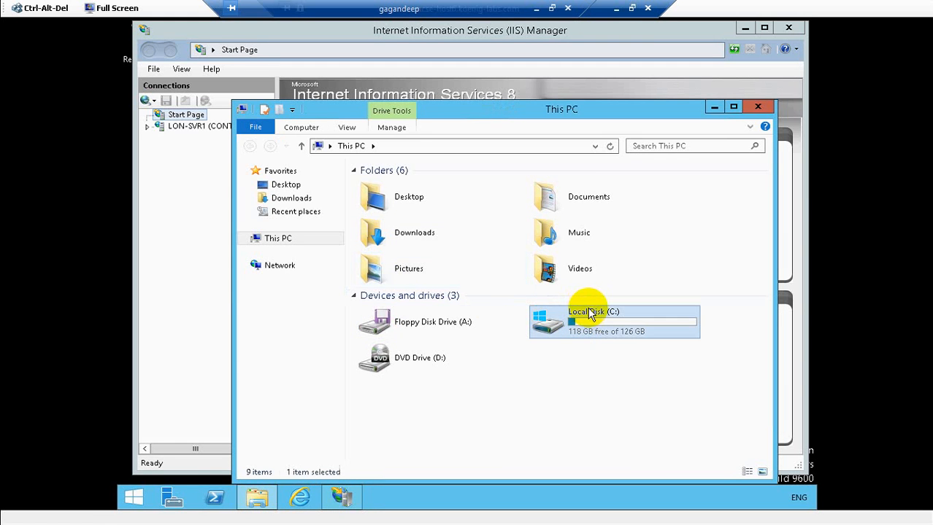
double_click(588, 315)
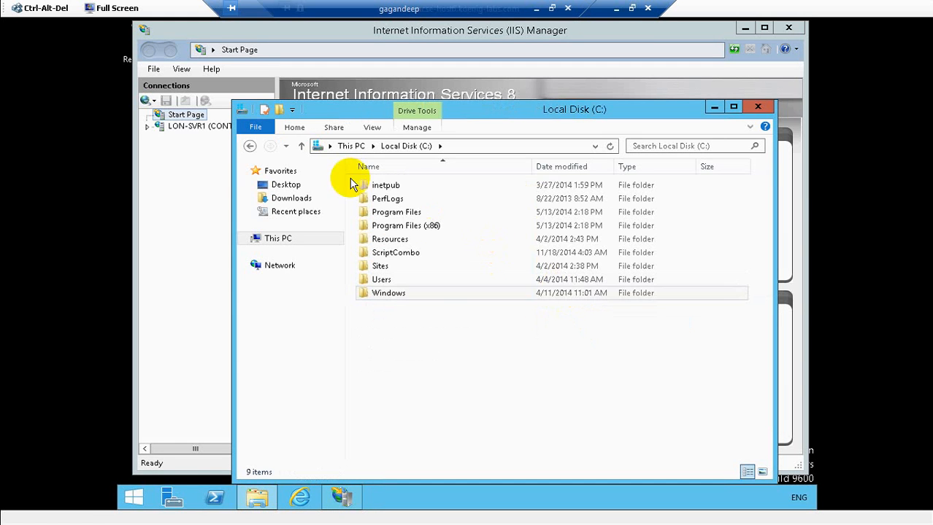
double_click(375, 188)
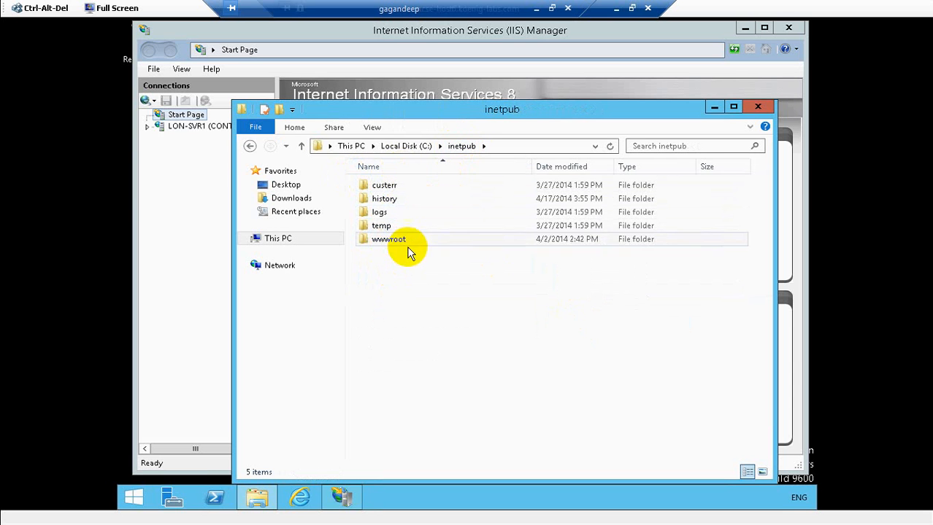
double_click(394, 241)
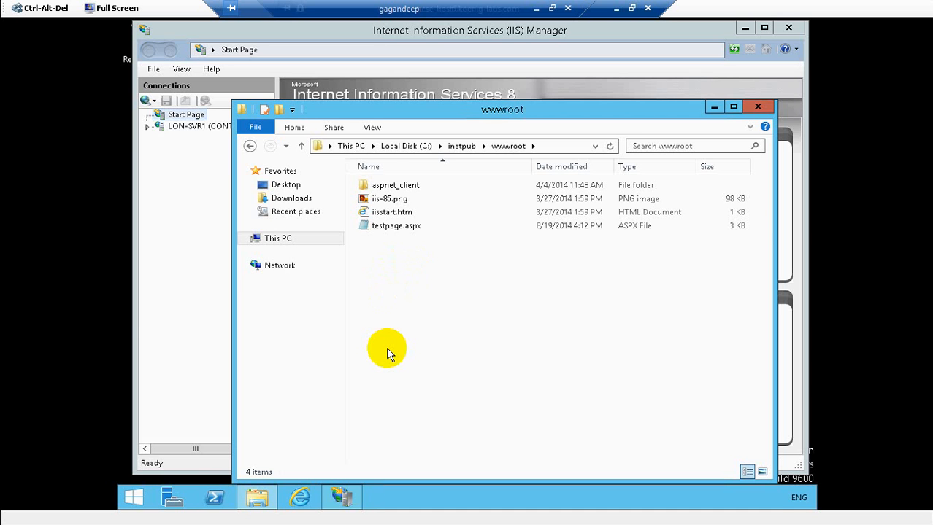
- Launch Notepad from the Run box
key("super+r")
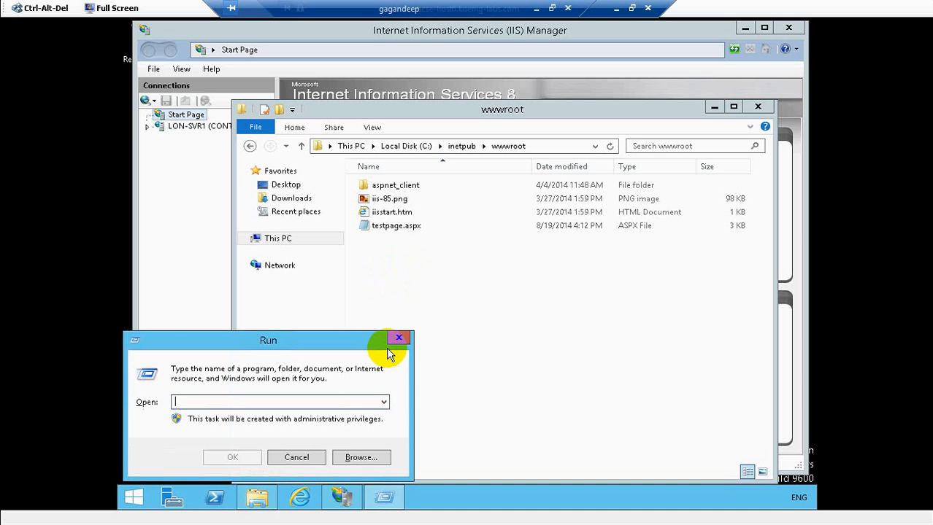
type("notep")
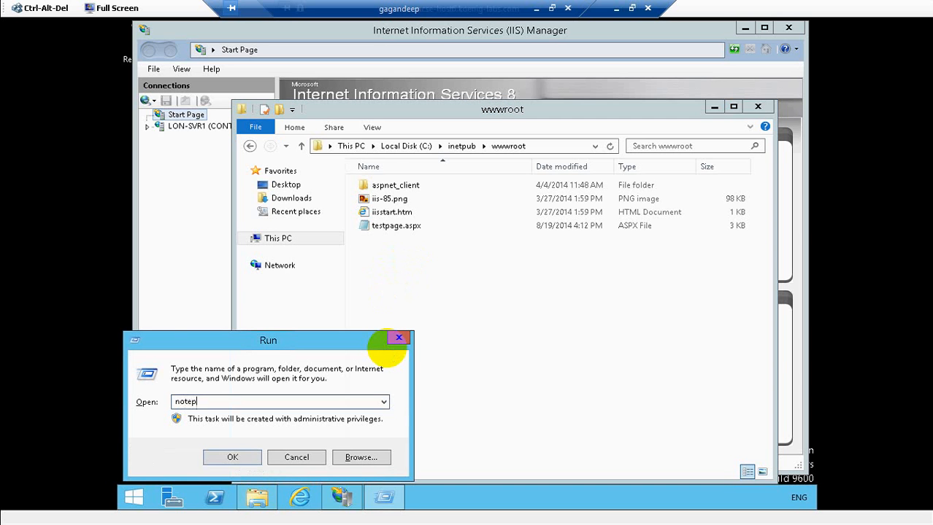
type("ad")
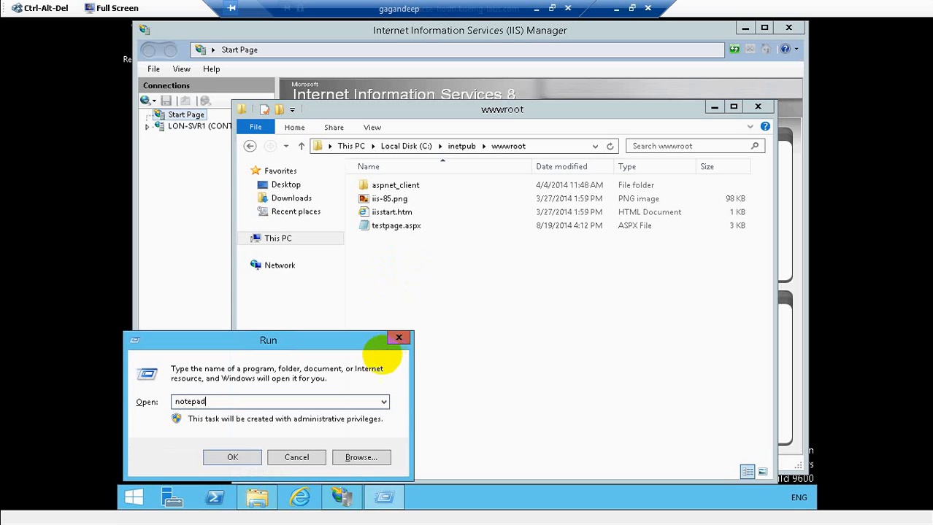
left_click(229, 457)
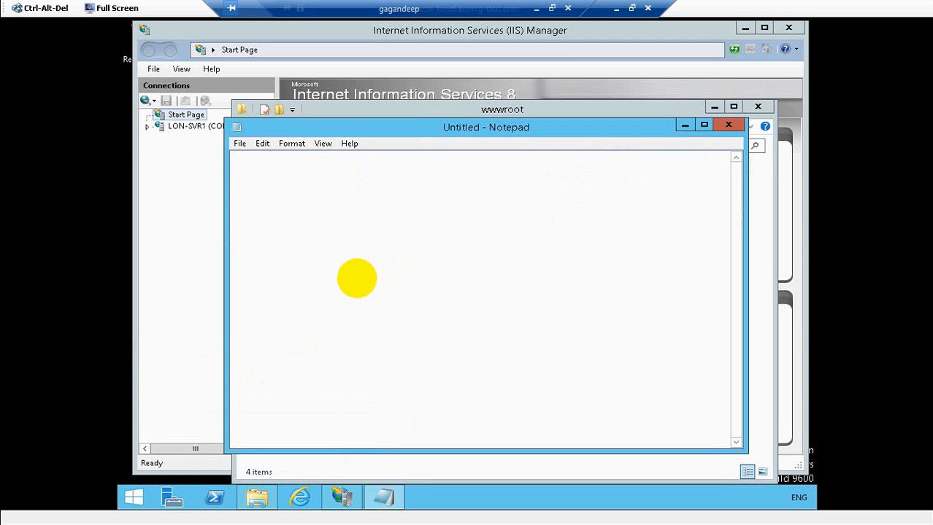
- Type the line <b> The Default Website on Lon-Svr1 <b>, correcting typos along the way
type("<b> Tg")
key("BackSpace")
type("he")
key("BackSpace")
type("Default Website")
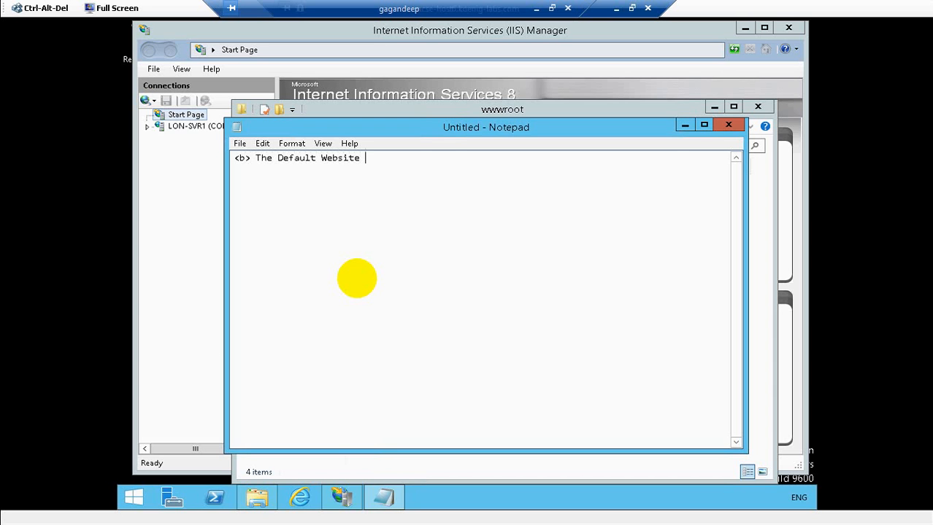
type(" on Lon-Svr1 <b>")
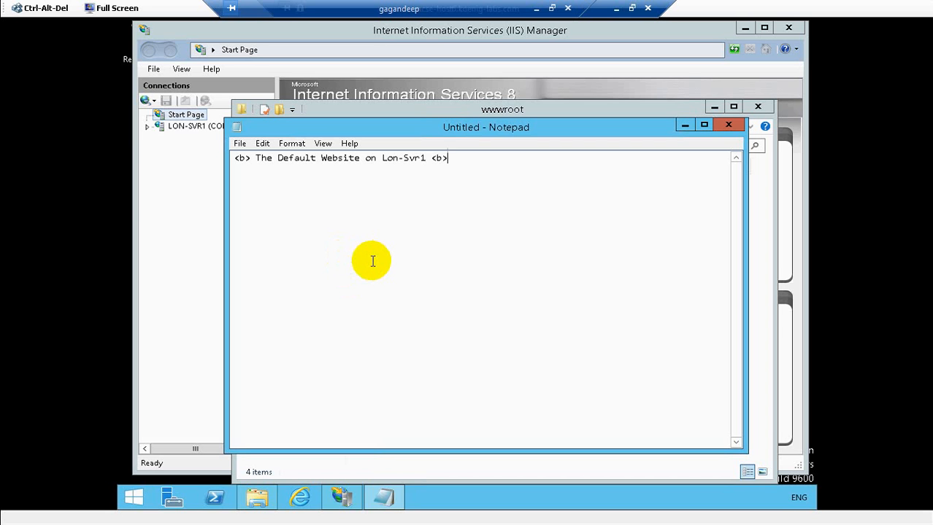
key("Left")
- Fix the closing tag to </b> and save the page as default.htm in C:\inetpub\wwwroot
type("/")
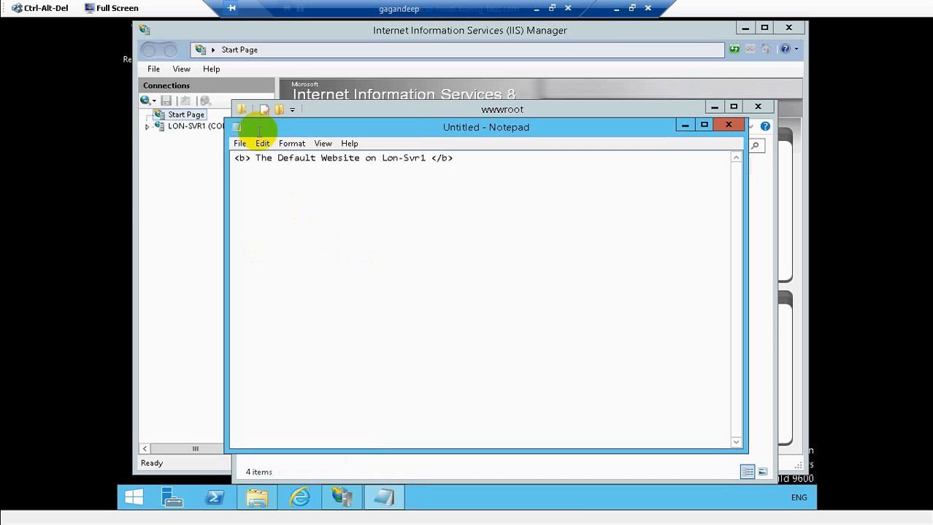
left_click(237, 143)
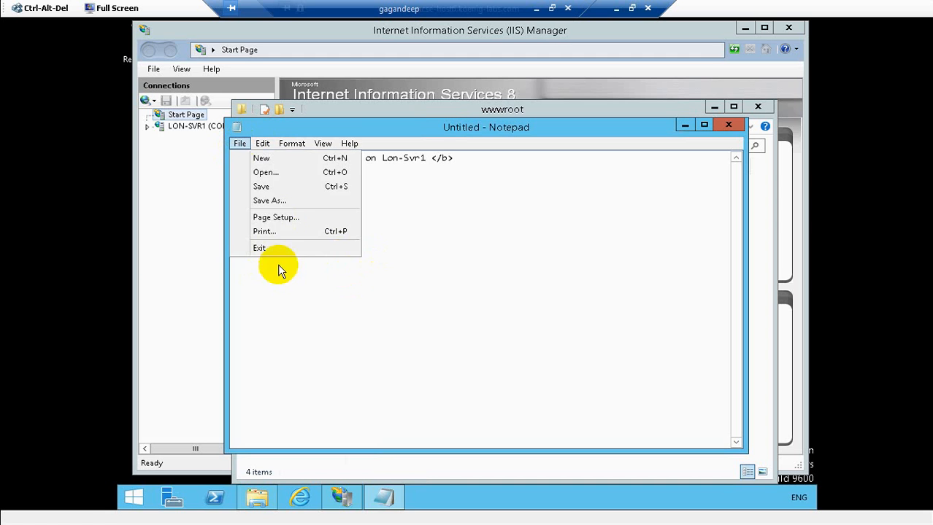
left_click(277, 201)
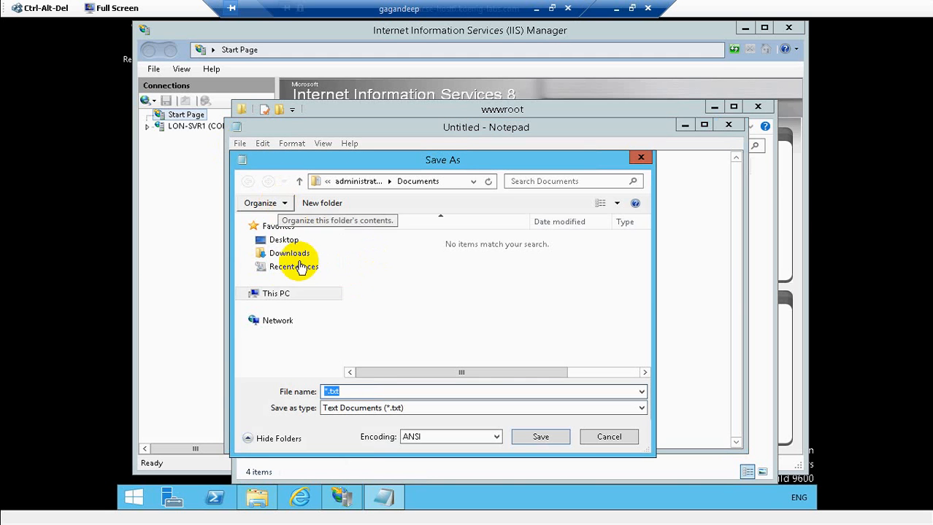
left_click(291, 293)
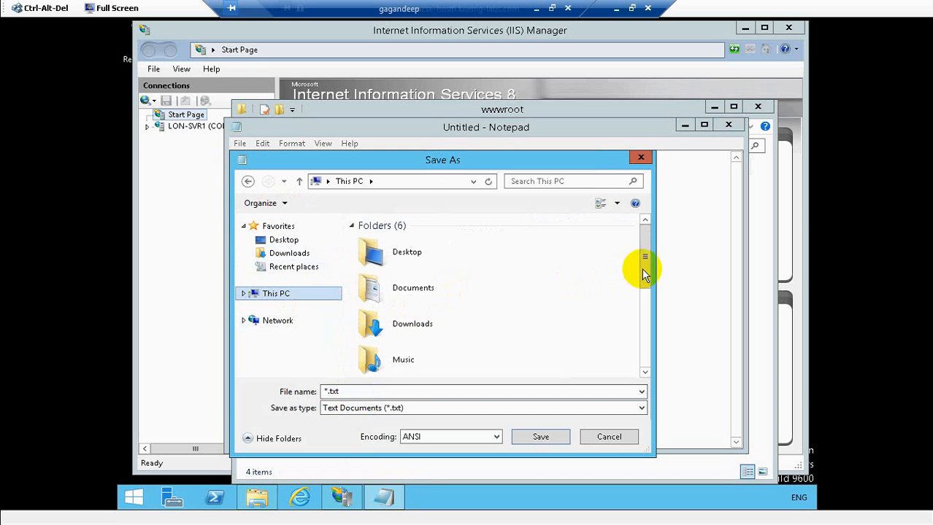
left_click(646, 374)
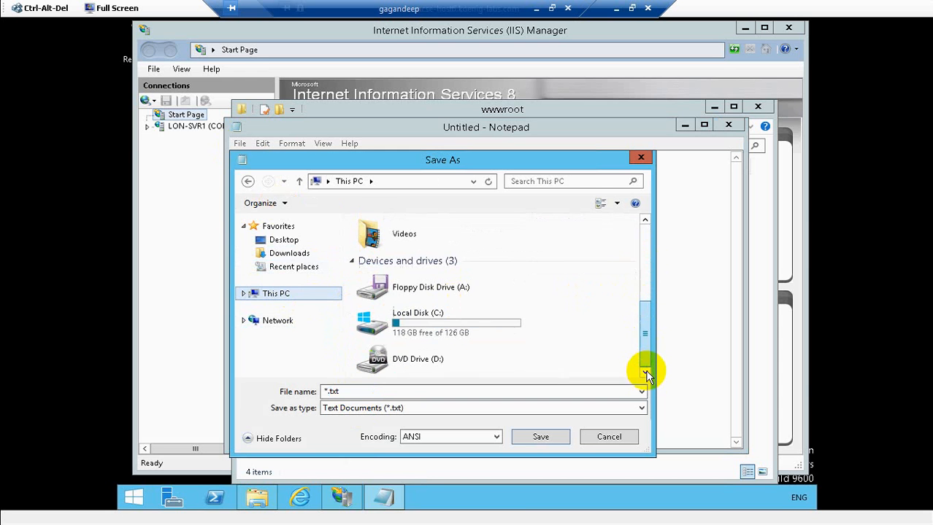
double_click(443, 332)
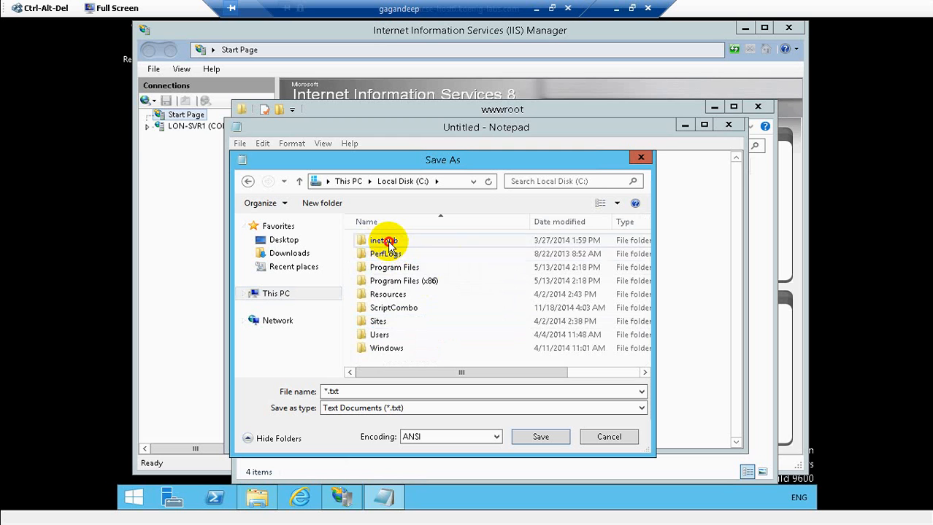
double_click(388, 241)
left_click(389, 296)
double_click(387, 295)
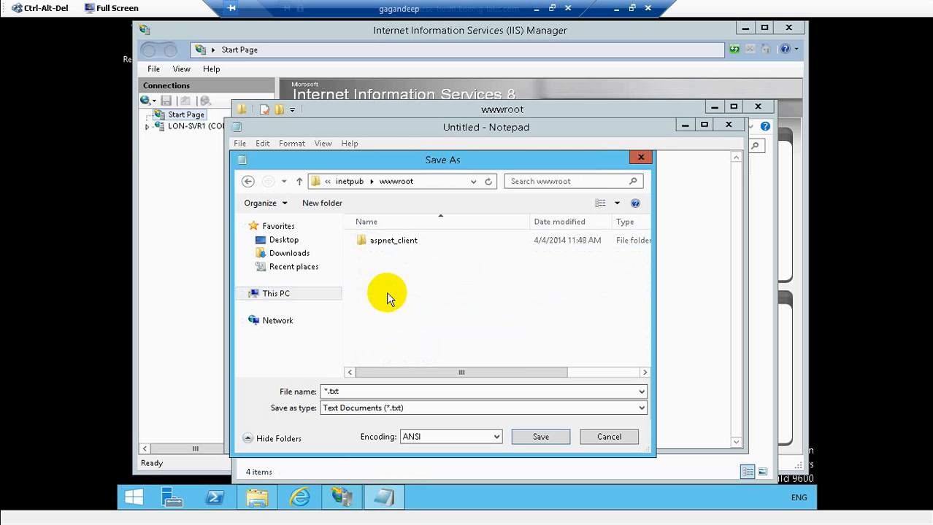
double_click(357, 392)
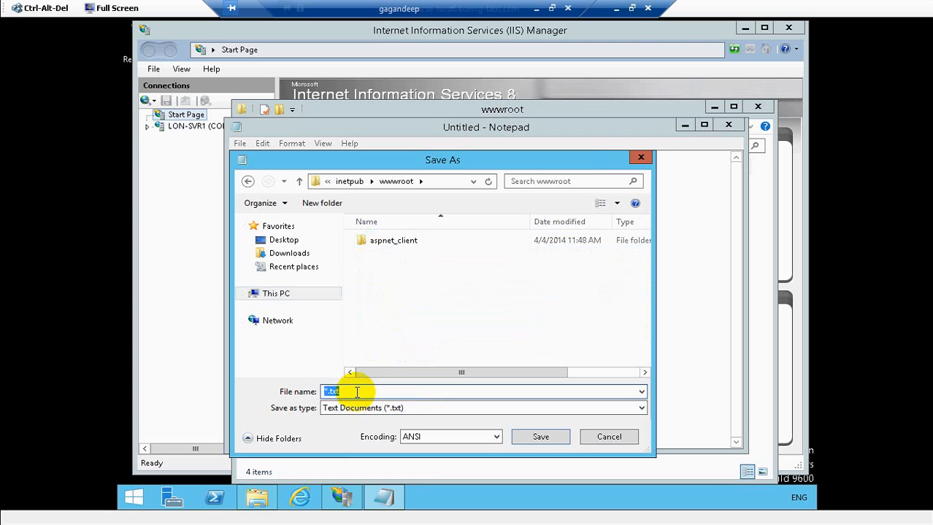
type("default.htm")
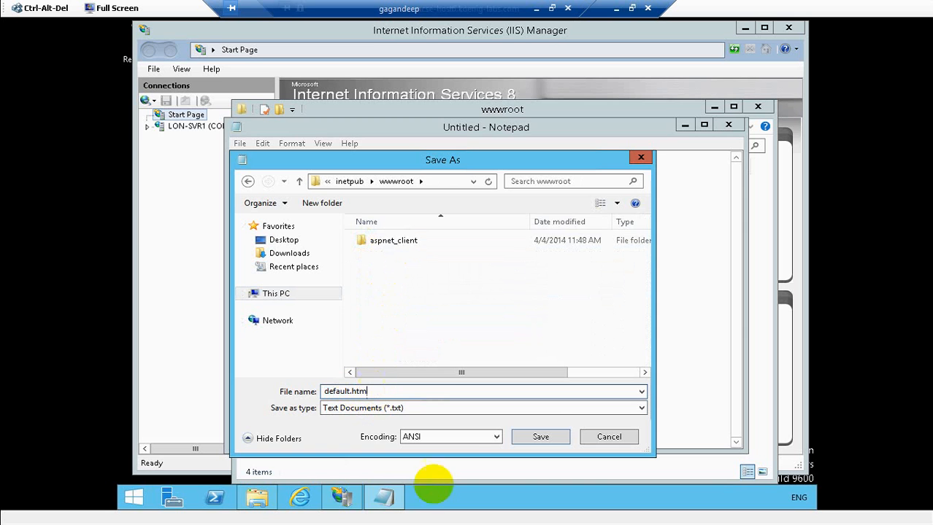
left_click(540, 440)
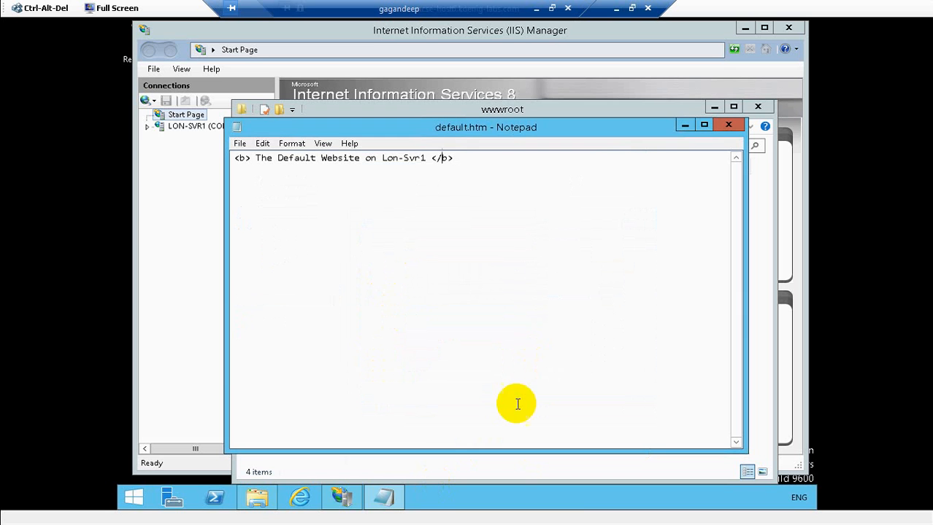
- Close Notepad, select Default Web Site under LON-SVR1 > Sites in IIS Manager, and browse it
left_click(729, 125)
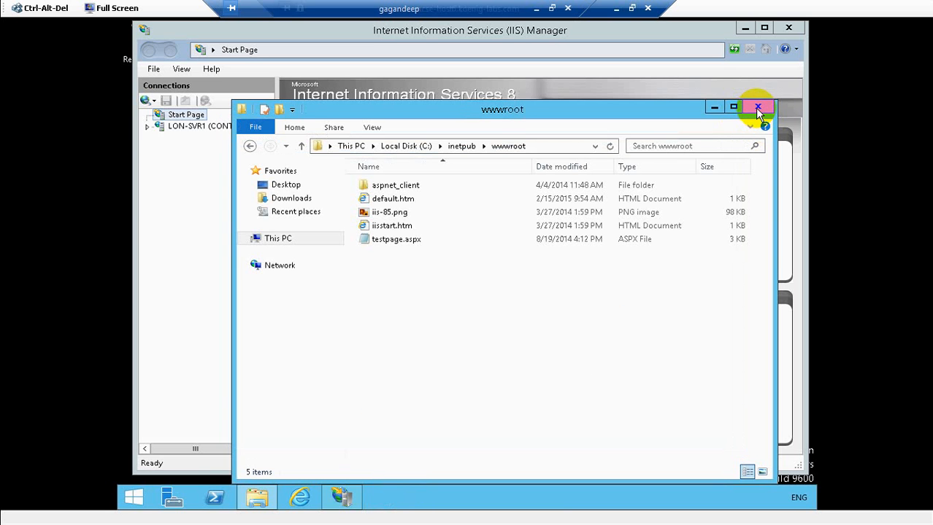
left_click(714, 108)
left_click(147, 126)
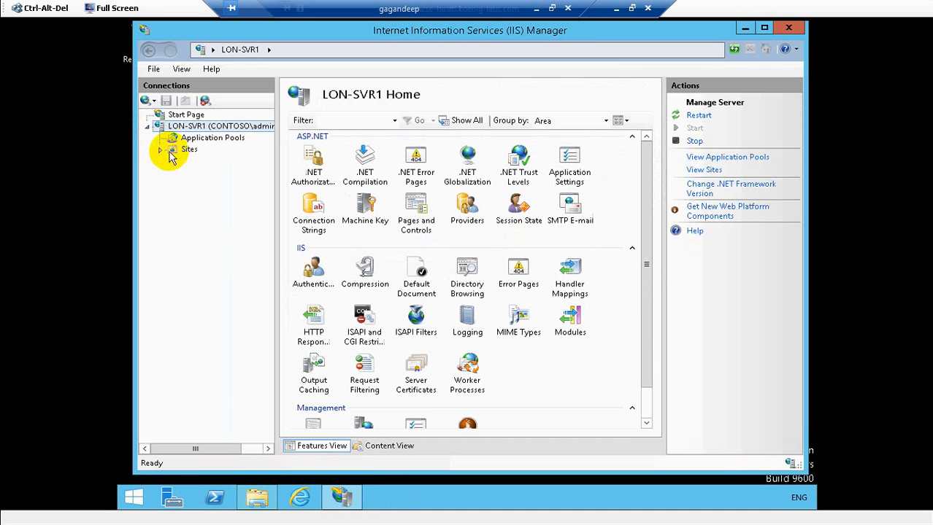
left_click(162, 150)
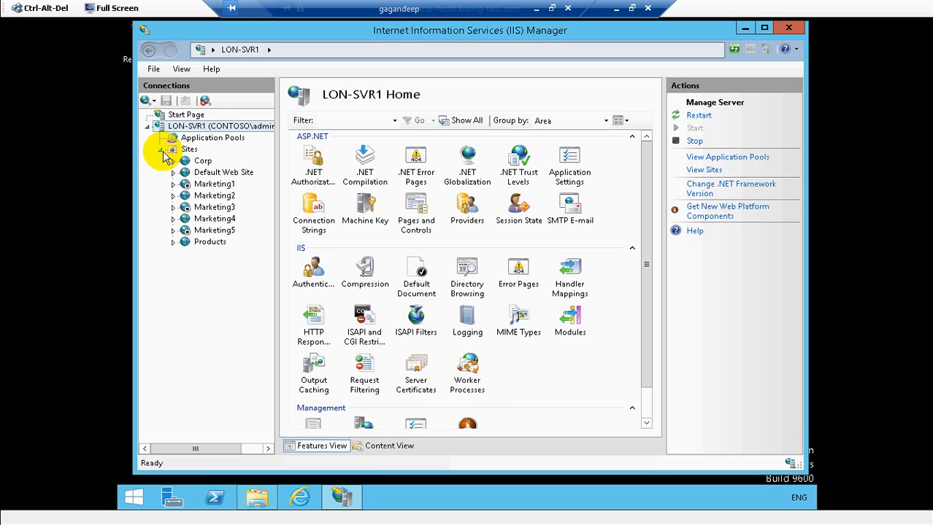
left_click(214, 174)
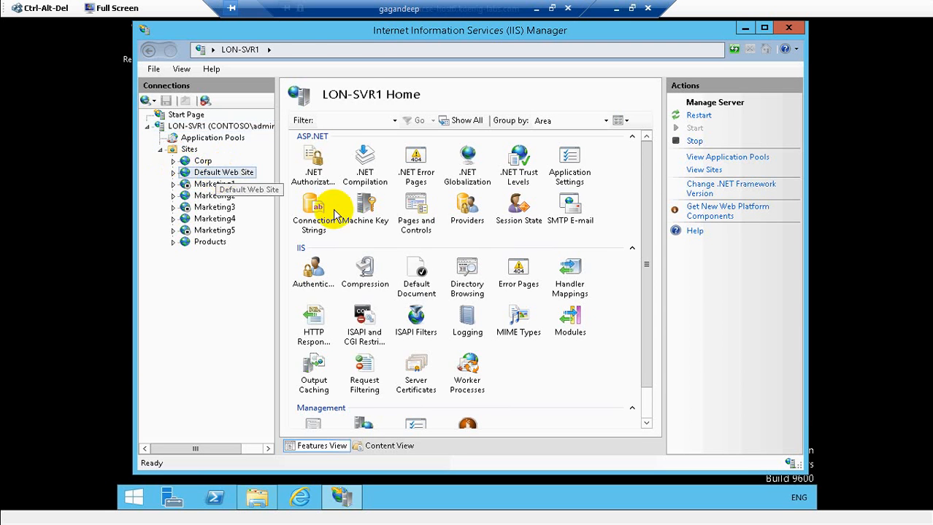
left_click(721, 274)
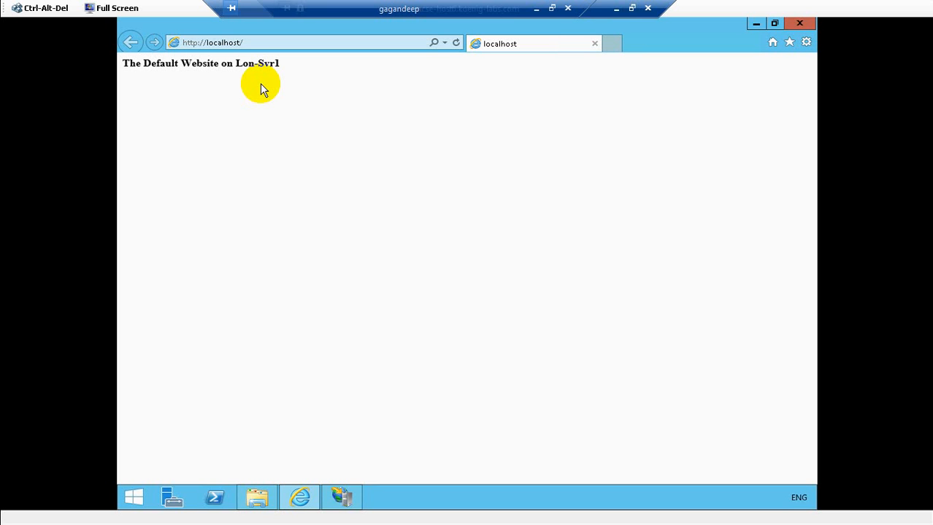
- Browse to C:\Sites\Default in File Explorer and copy testpage.asp
left_click(256, 497)
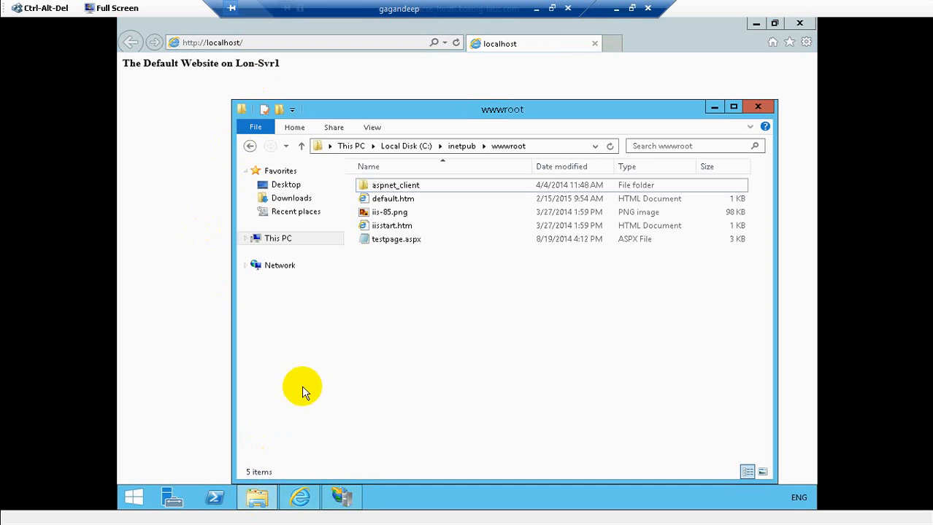
left_click(284, 240)
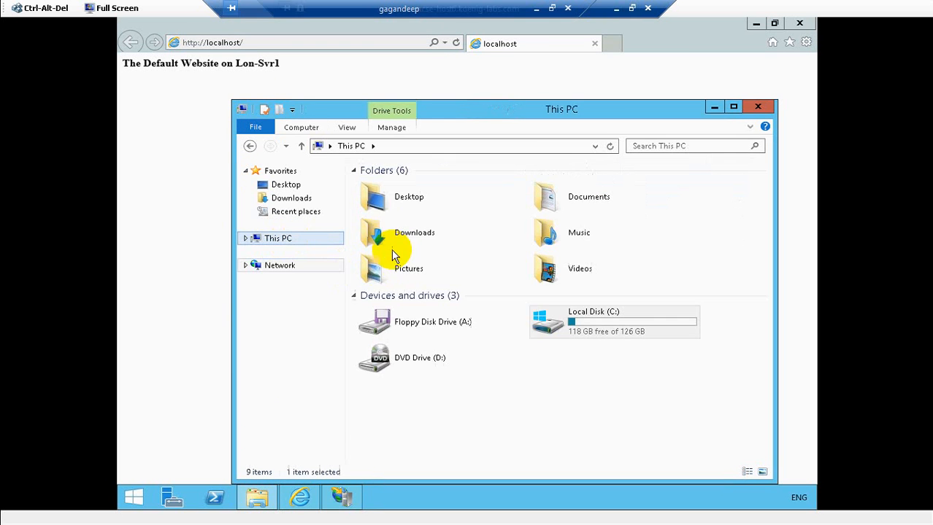
double_click(596, 332)
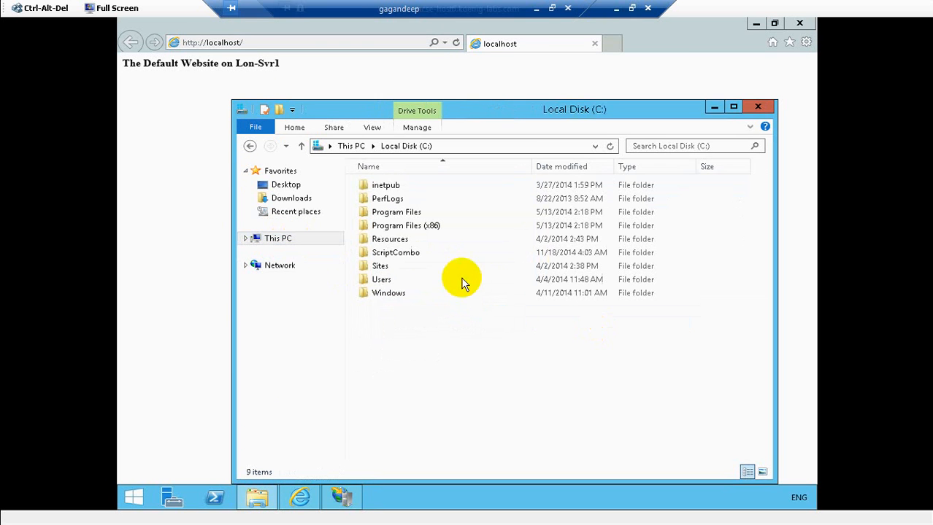
double_click(376, 266)
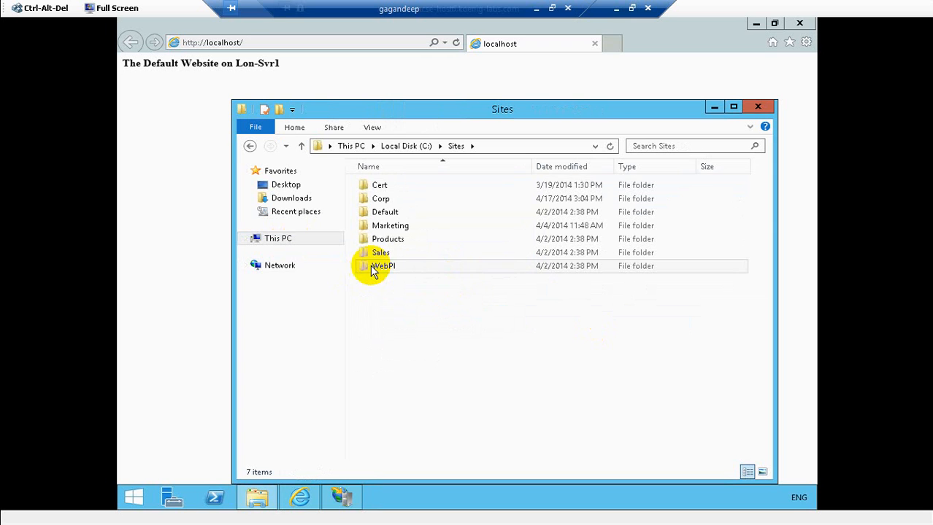
left_click(388, 213)
double_click(389, 213)
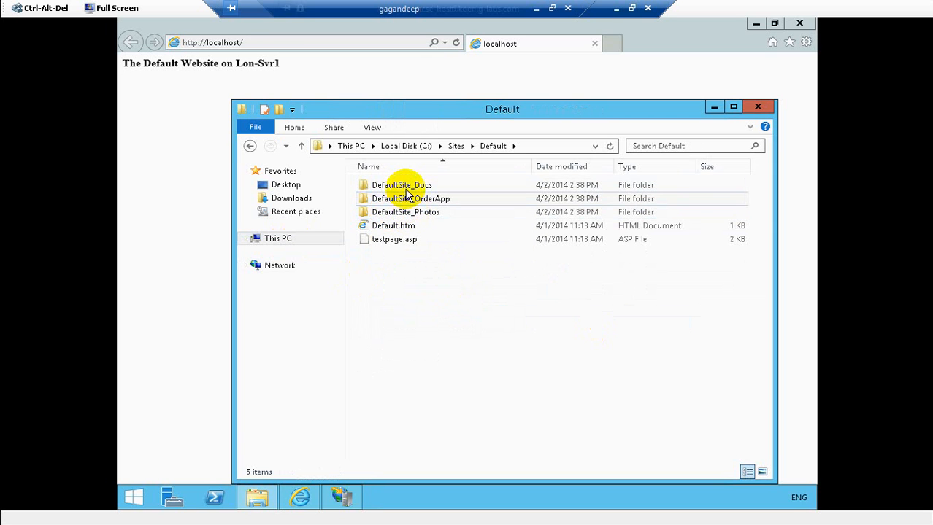
left_click(394, 243)
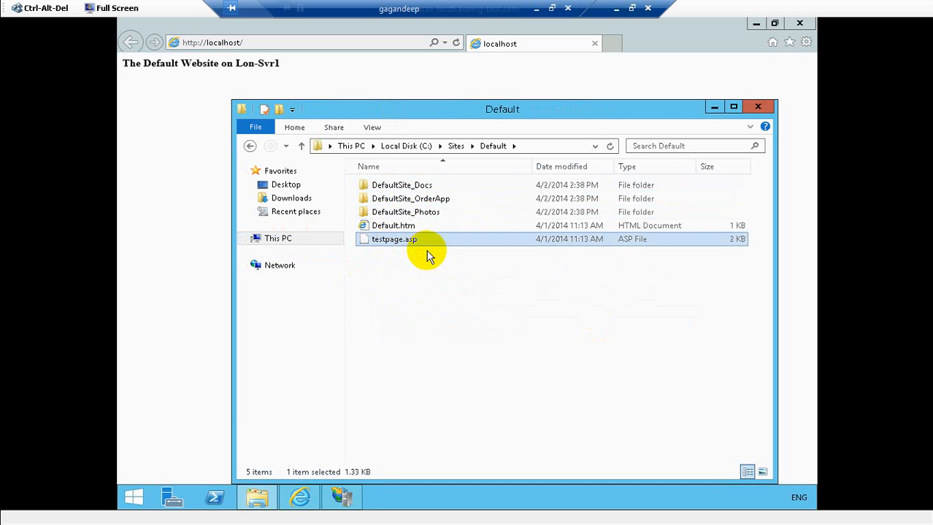
right_click(427, 250)
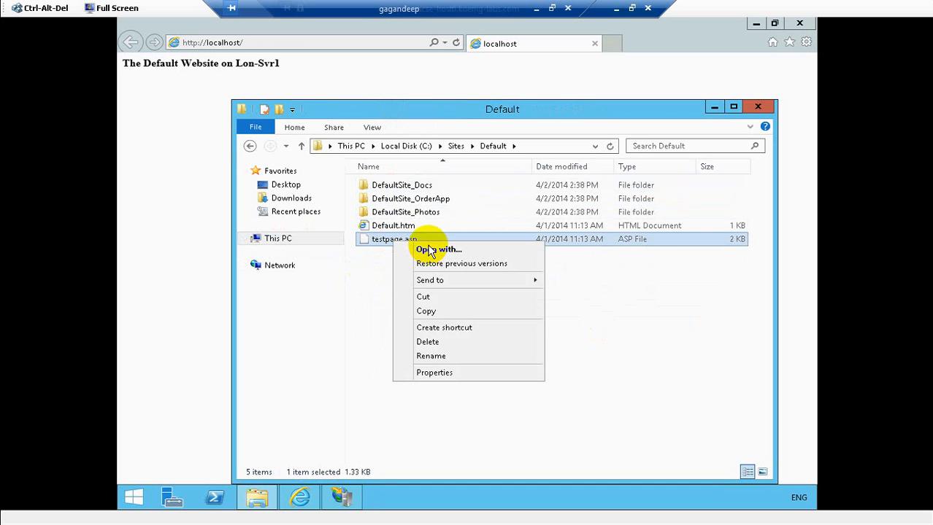
left_click(427, 312)
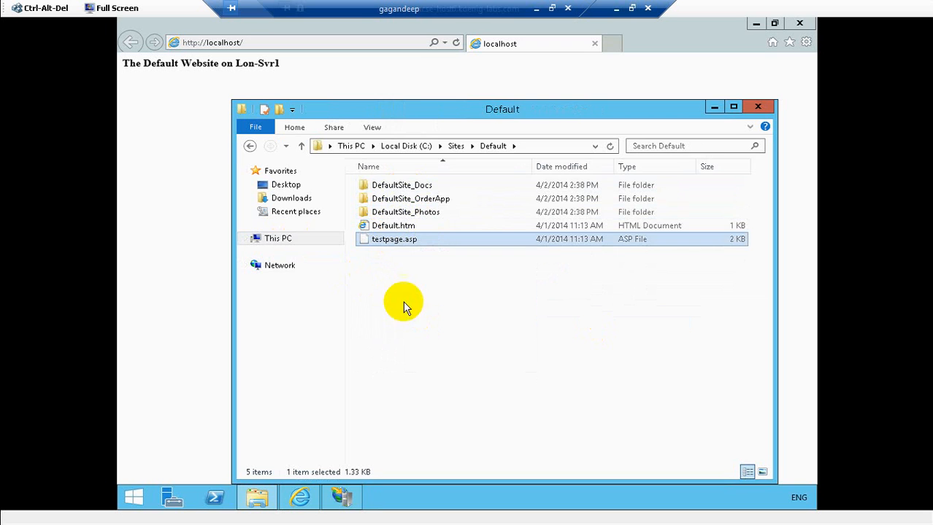
- Navigate to C:\inetpub\wwwroot and paste testpage.asp into the folder
left_click(280, 246)
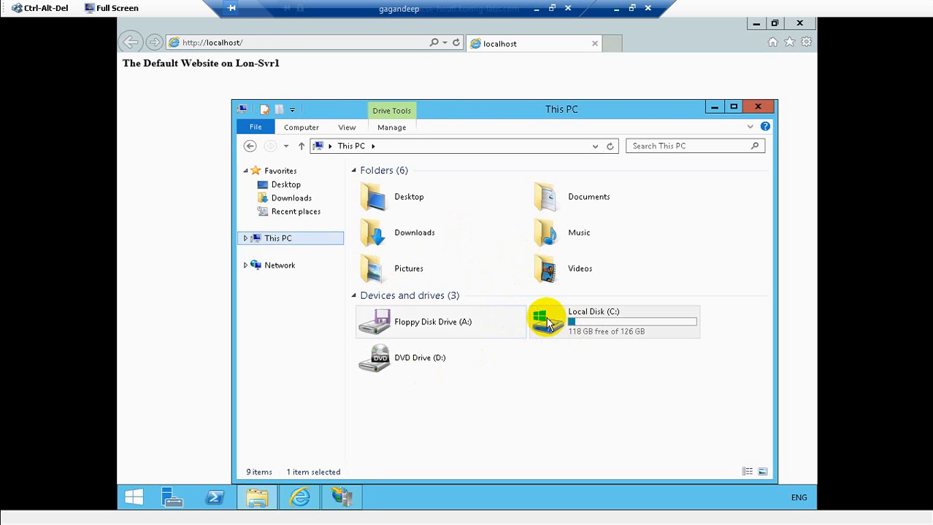
left_click(570, 321)
double_click(570, 321)
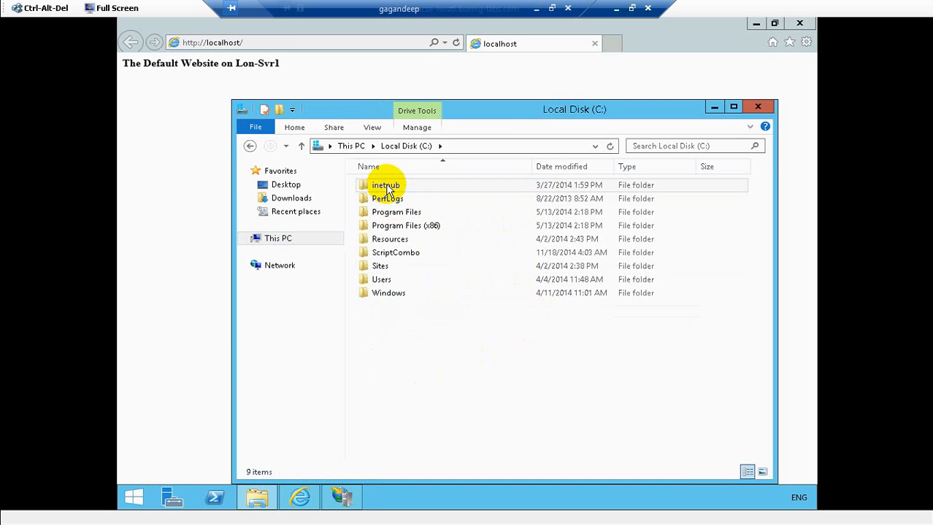
double_click(386, 187)
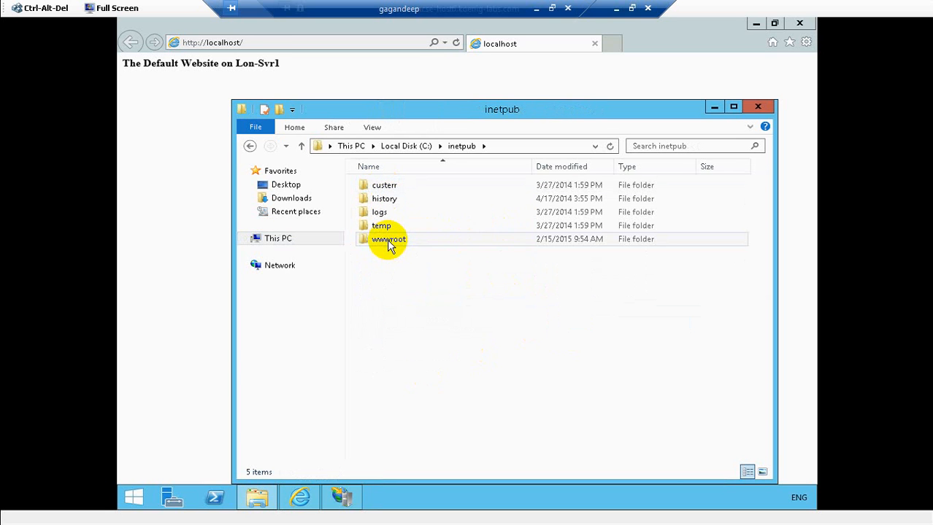
left_click(388, 241)
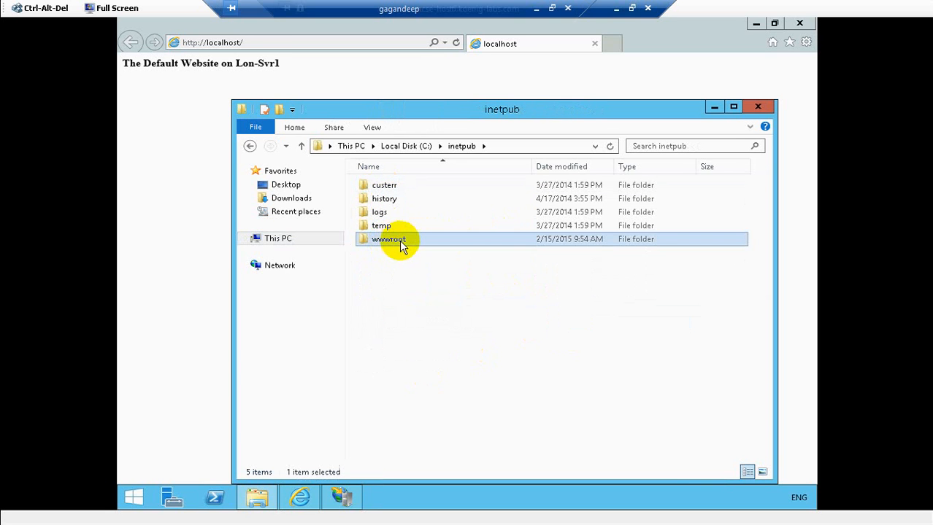
double_click(402, 242)
left_click(407, 242)
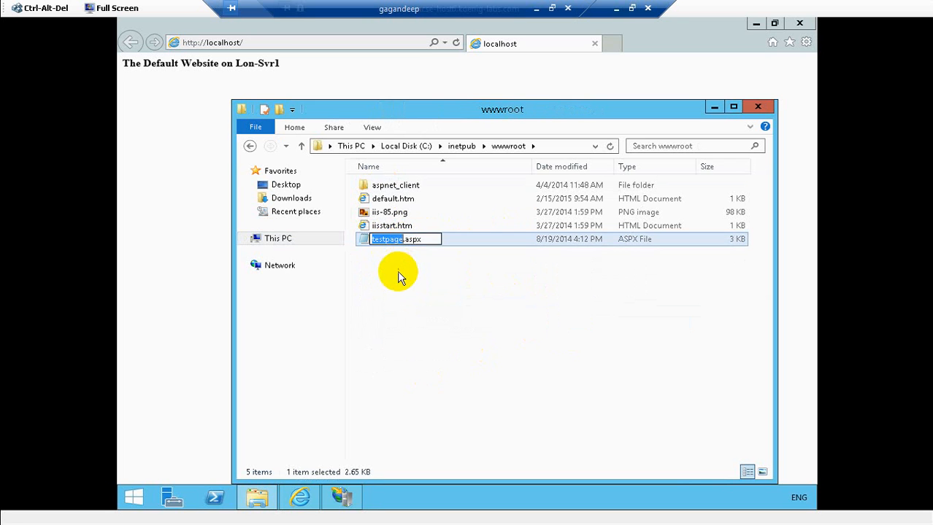
left_click(398, 272)
right_click(397, 273)
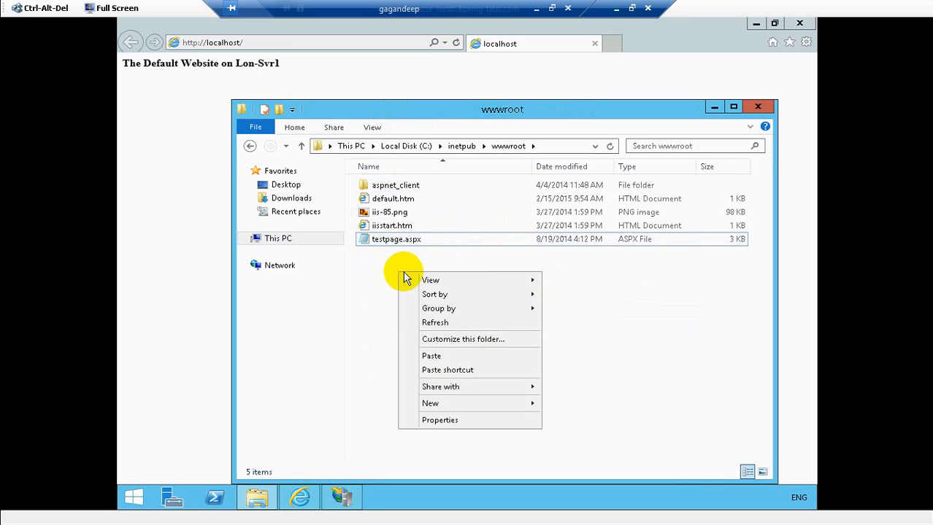
left_click(428, 357)
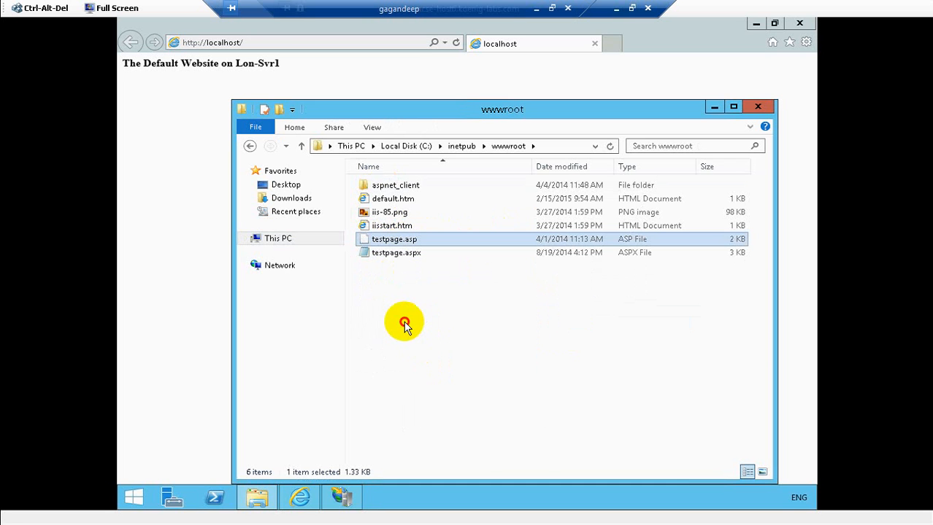
- Open testpage.aspx in Notepad, scroll through its source, then close it
left_click(396, 254)
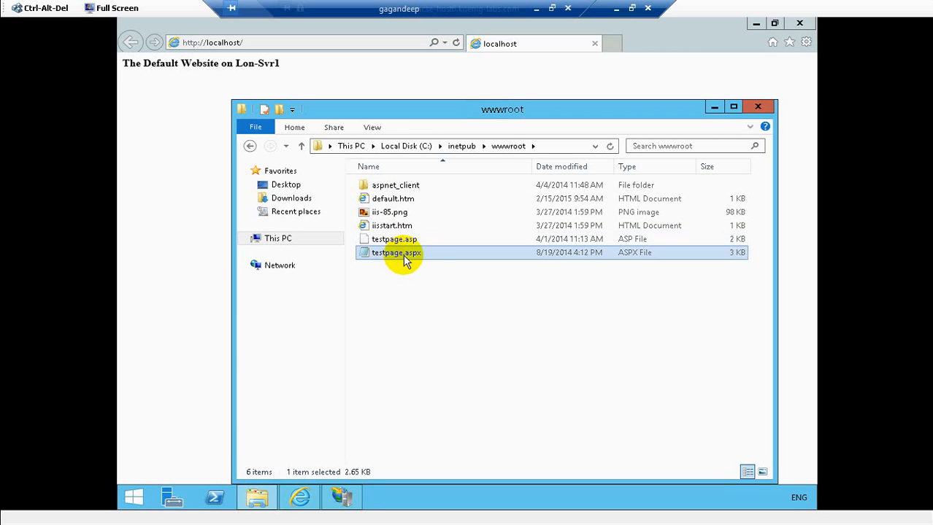
double_click(418, 263)
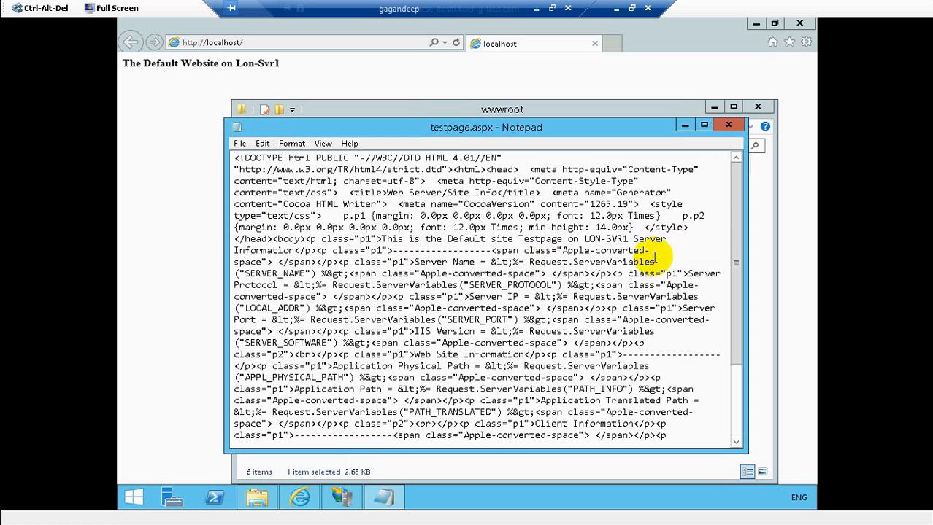
left_click(736, 248)
left_click_drag(735, 248, 732, 427)
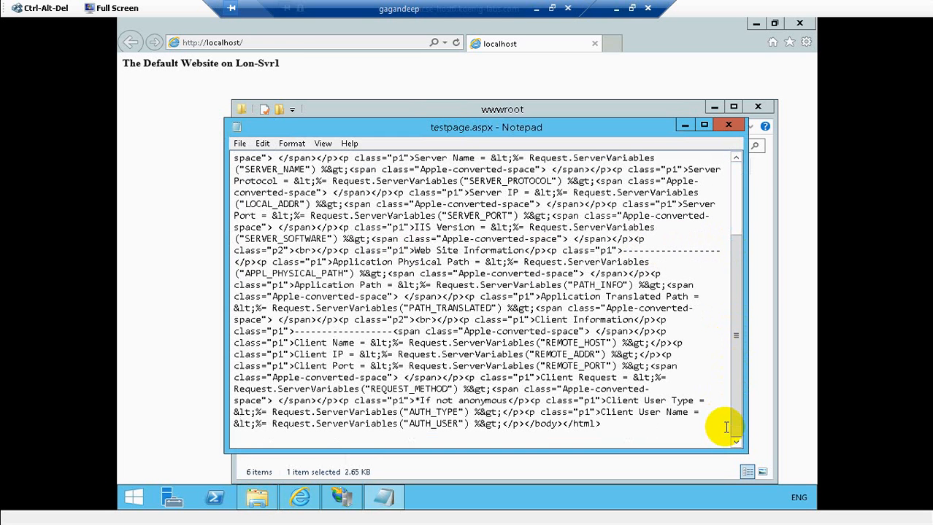
left_click(727, 126)
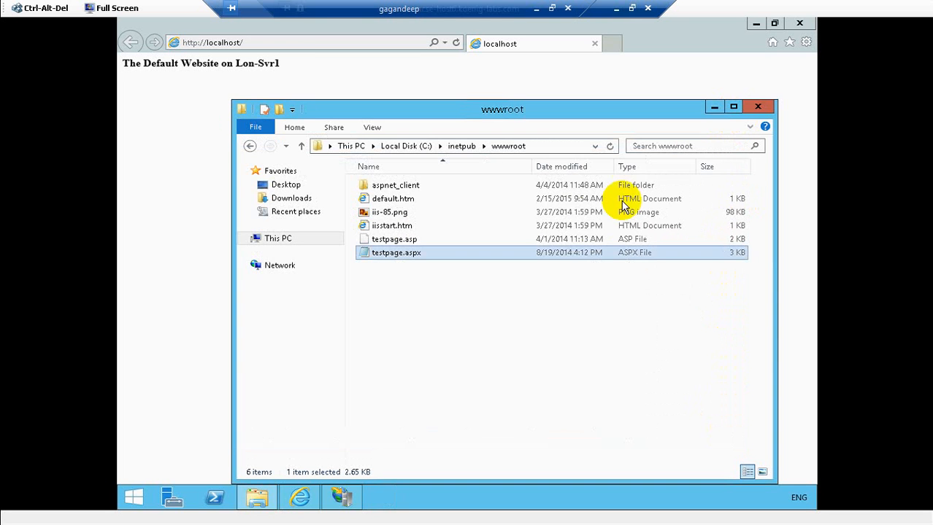
- Clear the file selection, then close the wwwroot Explorer window and IIS Manager
left_click(427, 358)
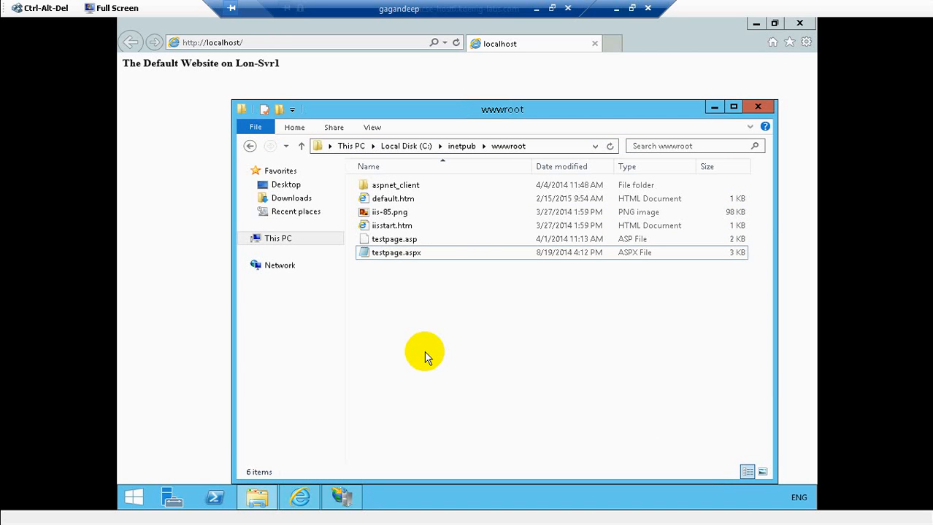
left_click(760, 106)
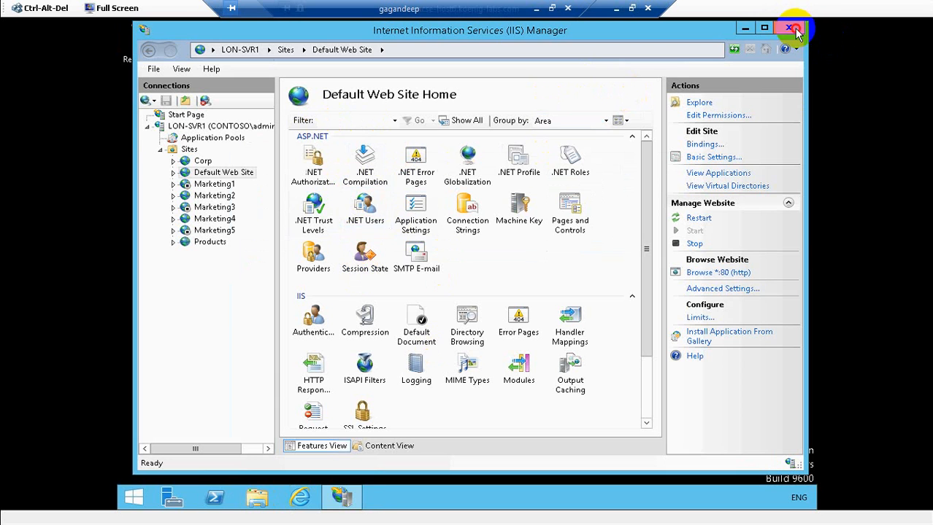
left_click(788, 29)
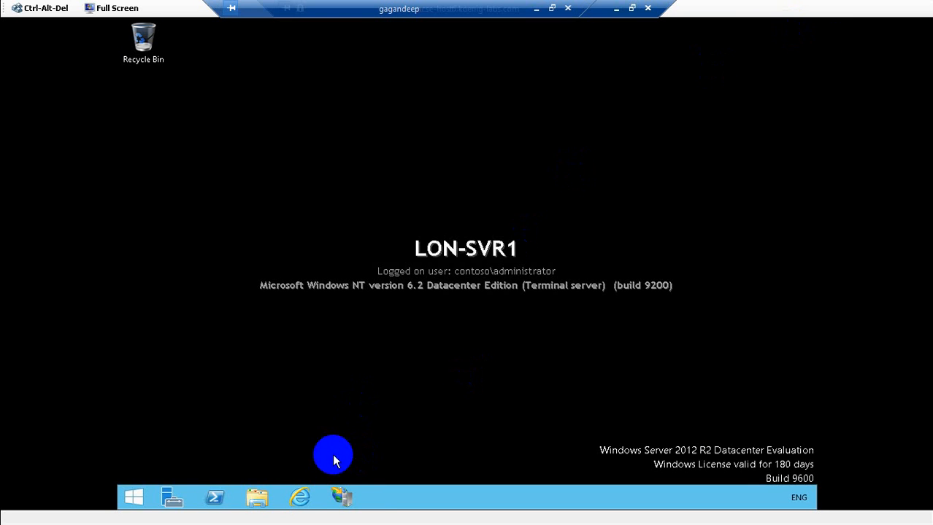
- Launch Server Manager and start Manage > Add Roles and Features, dismissing the inventory notice
left_click(213, 496)
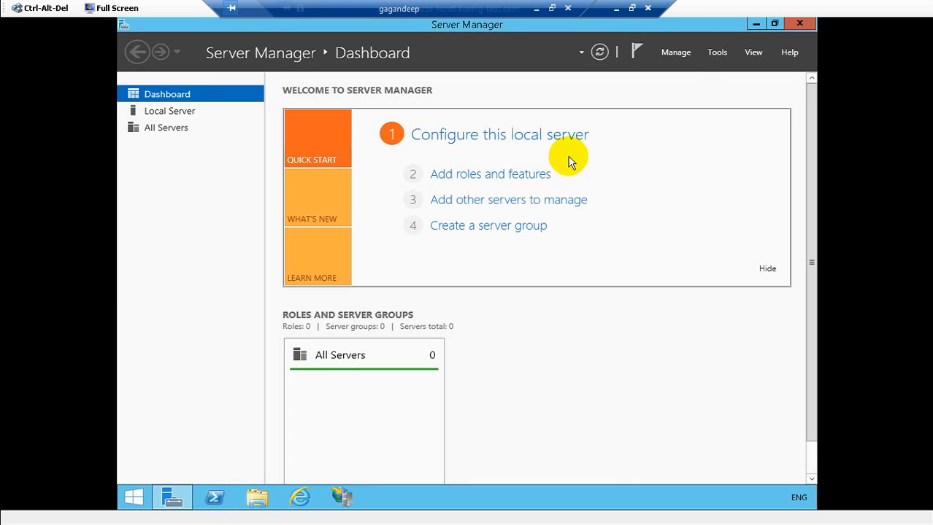
left_click(678, 54)
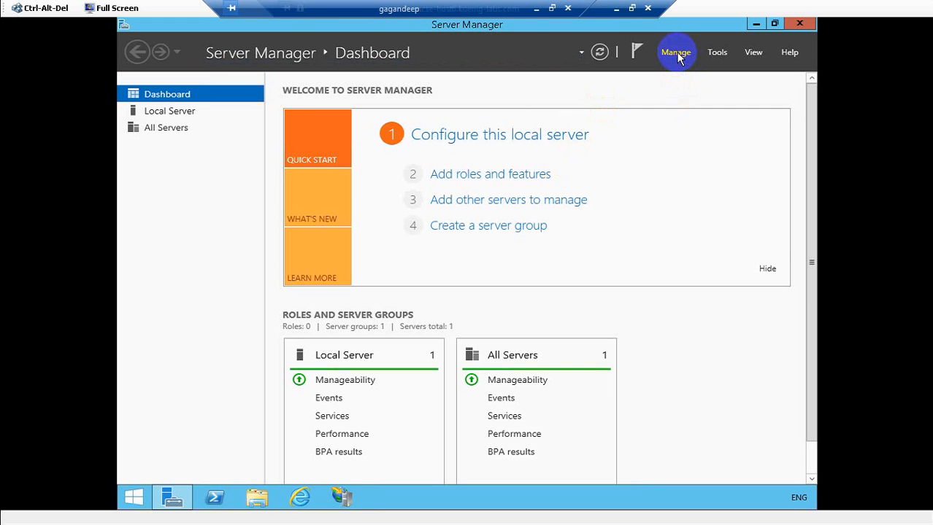
left_click(680, 57)
left_click(678, 54)
left_click(688, 68)
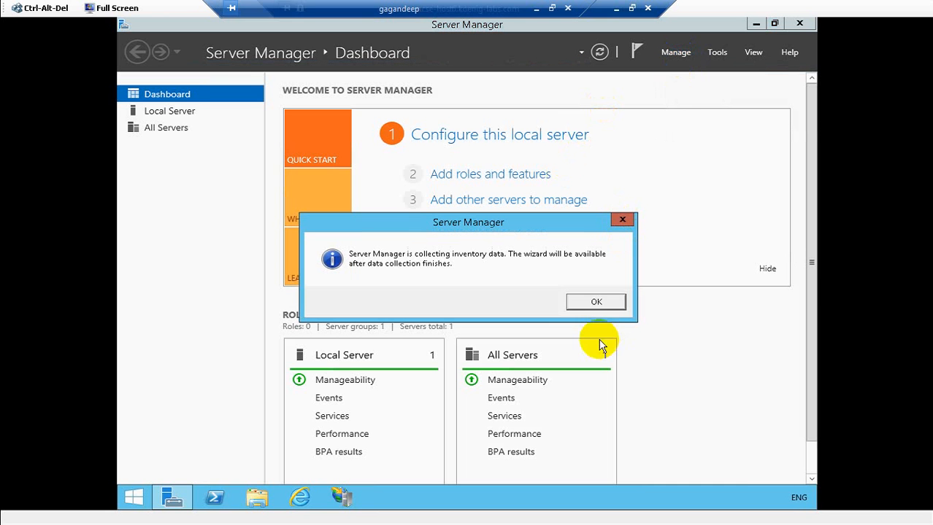
left_click(597, 301)
left_click(656, 50)
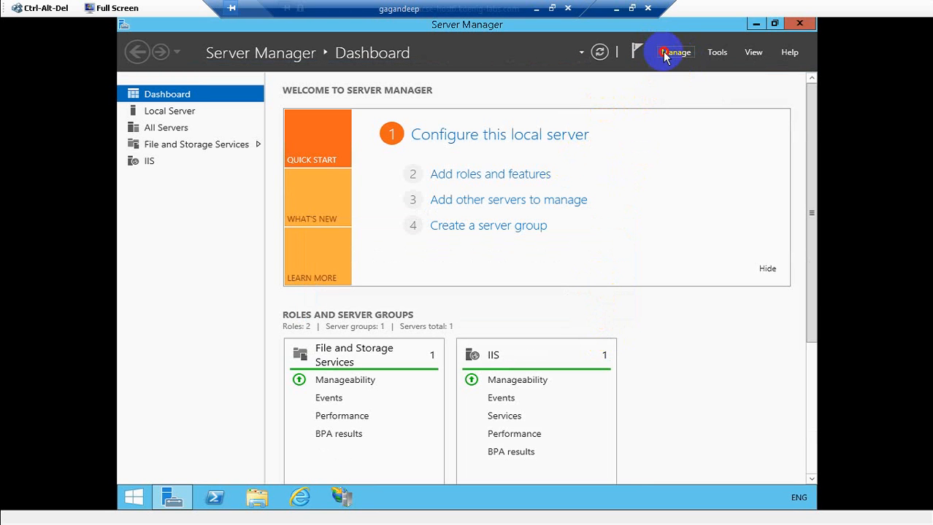
left_click(678, 70)
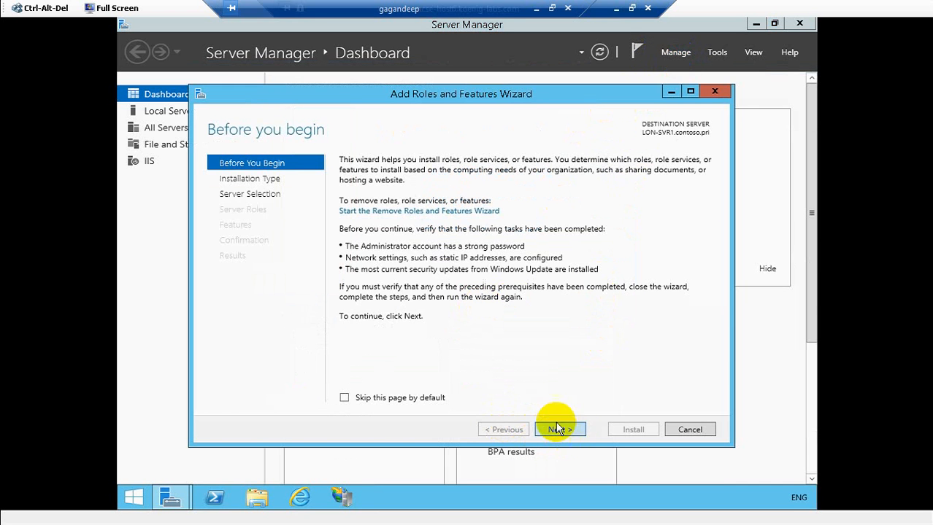
- Advance the wizard past the introduction and destination pages to Select server roles
left_click(557, 429)
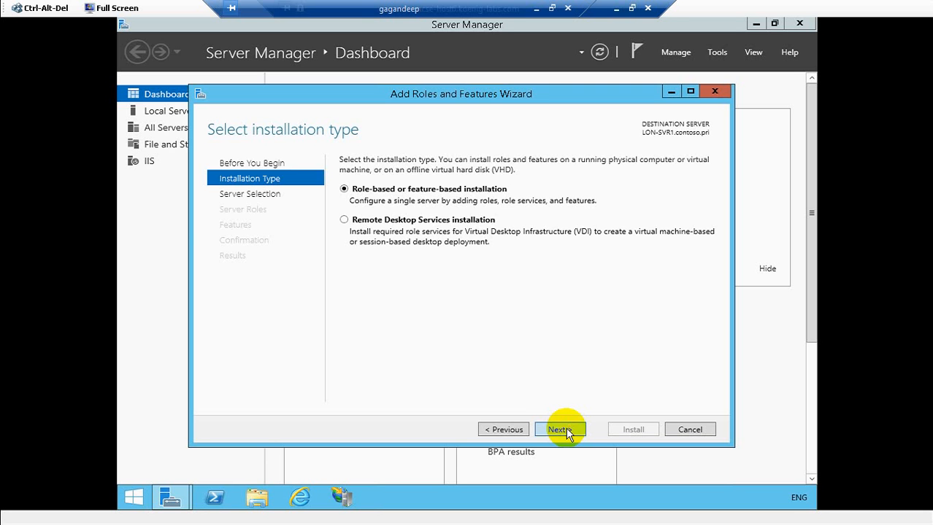
left_click(559, 430)
left_click(559, 430)
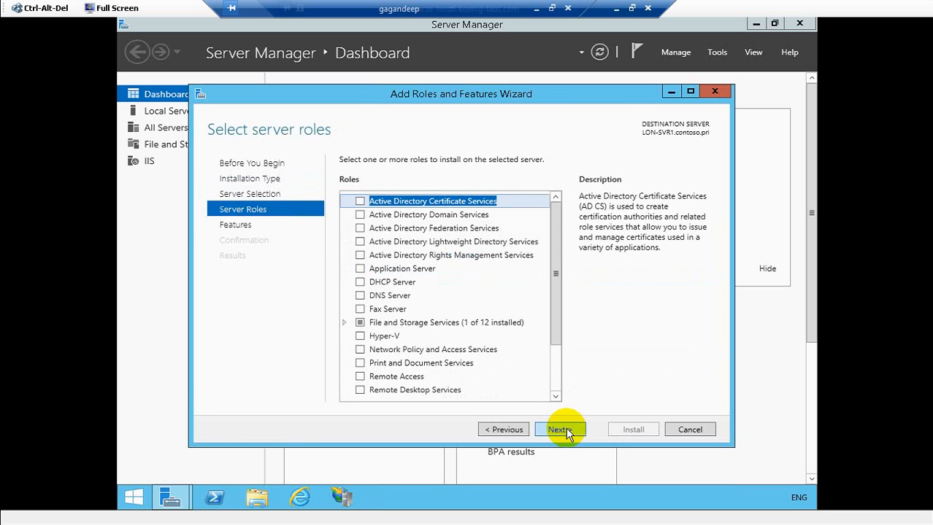
left_click(510, 430)
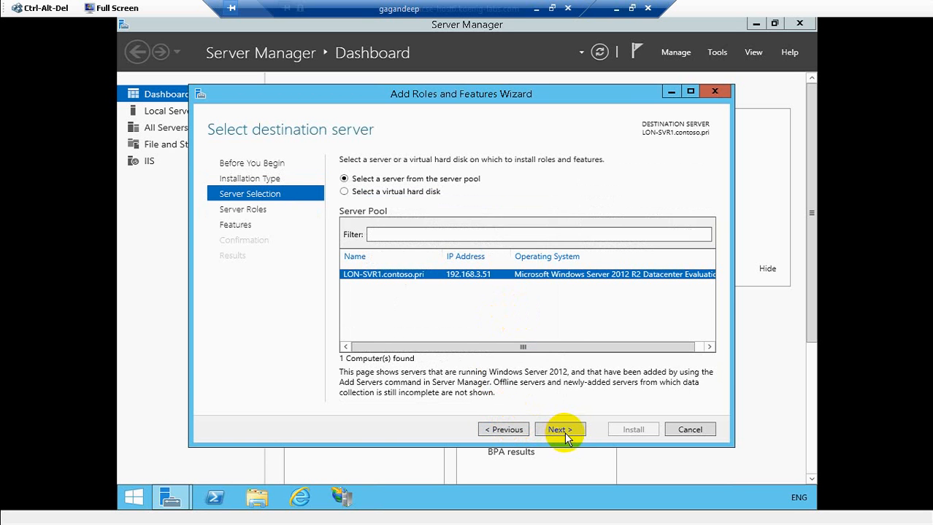
key("Return")
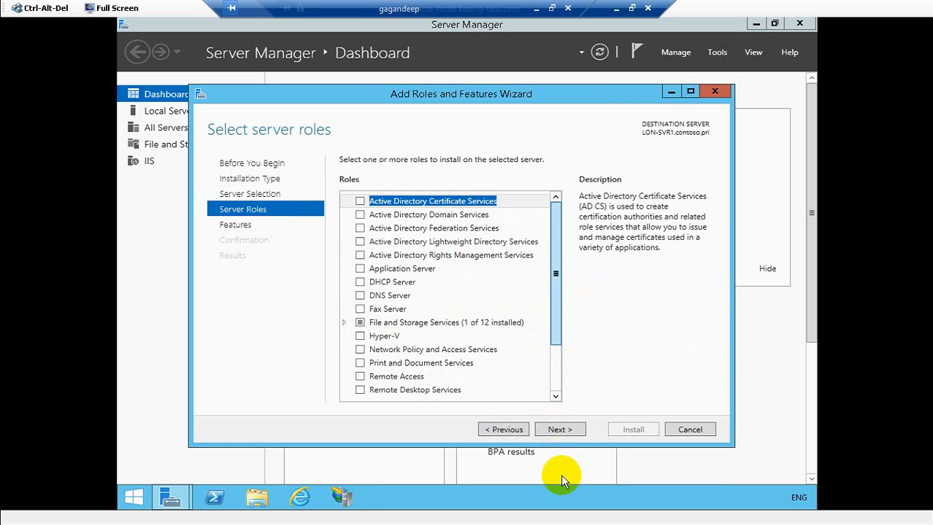
scroll(438, 386, "down", 2)
- Tick ASP under Web Server (IIS) > Web Server > Application Development, then advance to Select features
left_click(344, 351)
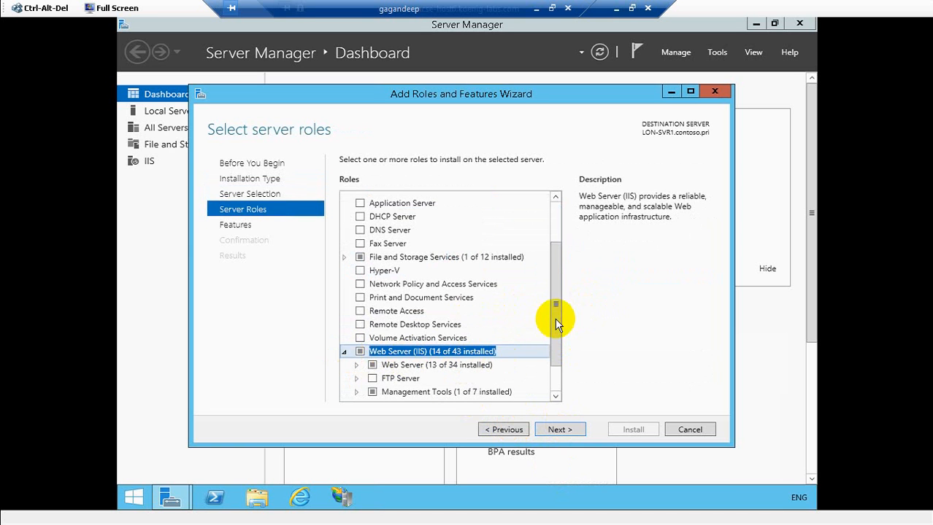
left_click(557, 381)
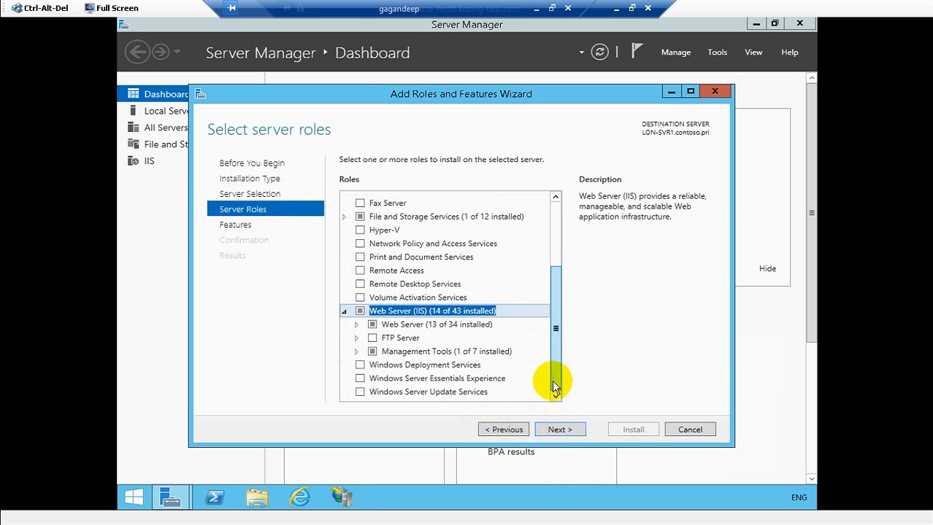
left_click(356, 324)
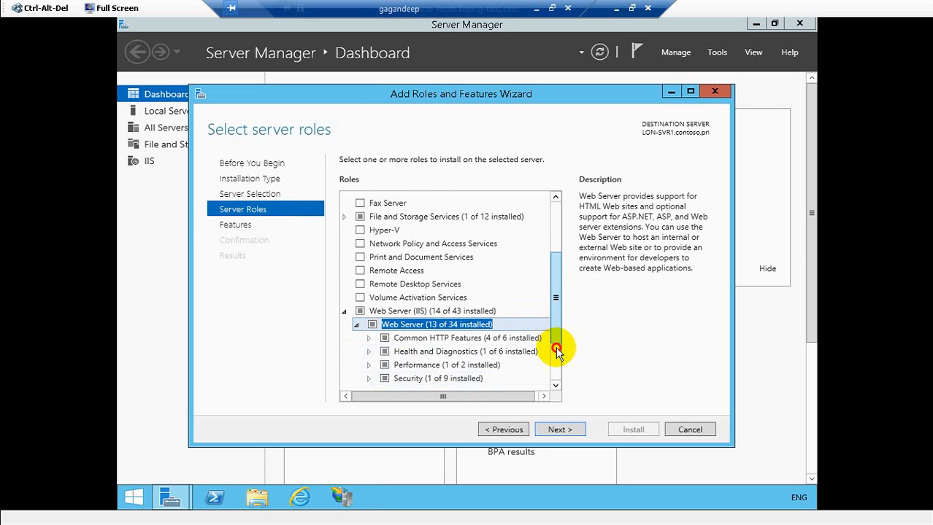
left_click_drag(557, 344, 558, 363)
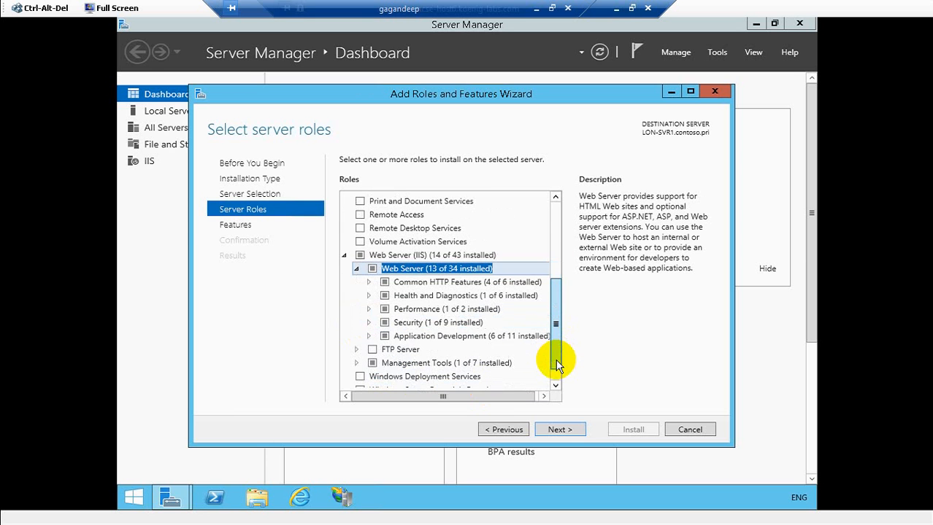
left_click(368, 333)
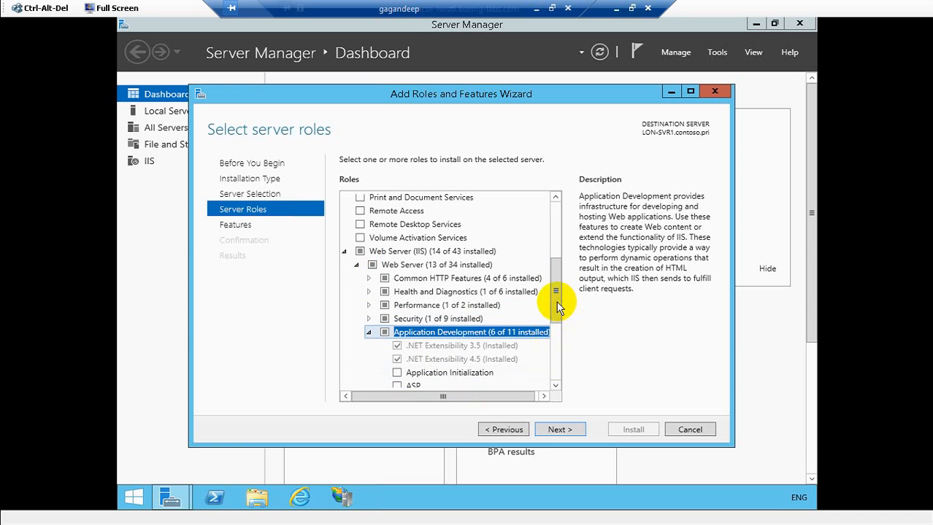
left_click_drag(557, 301, 554, 340)
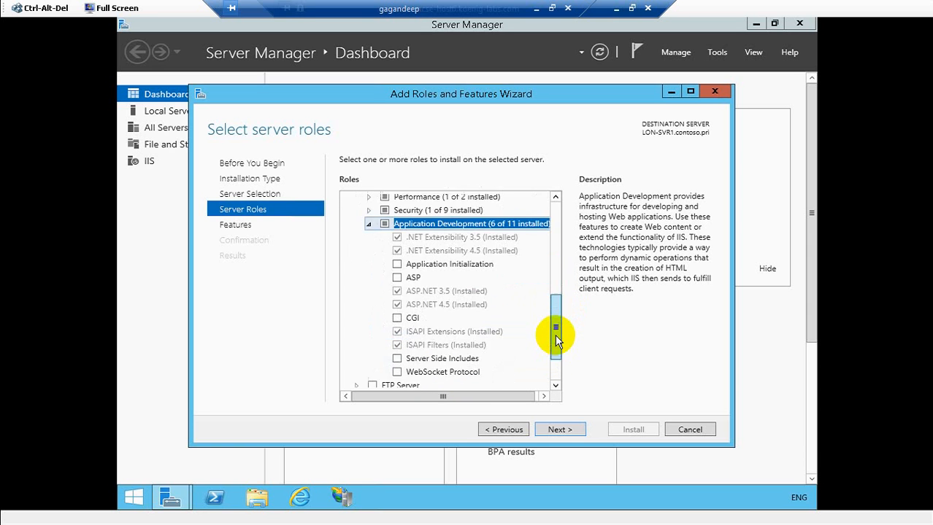
left_click(555, 386)
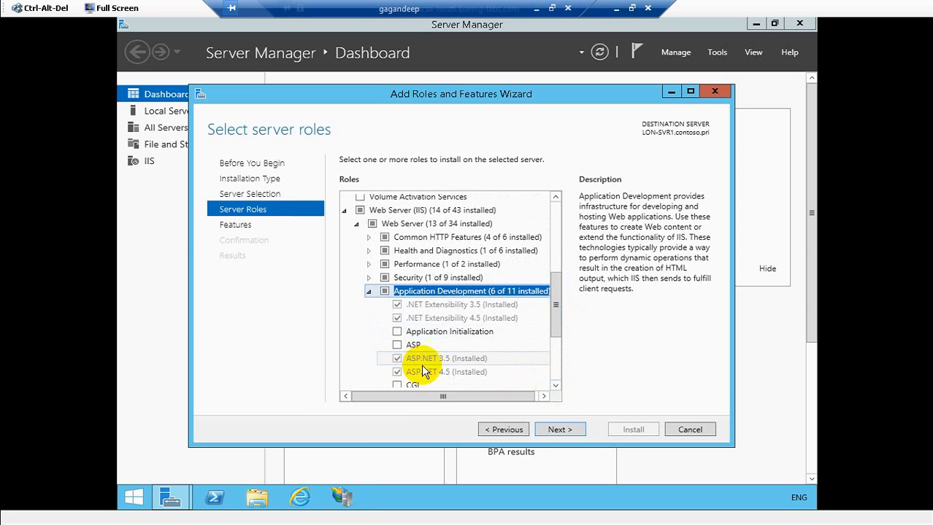
left_click(400, 346)
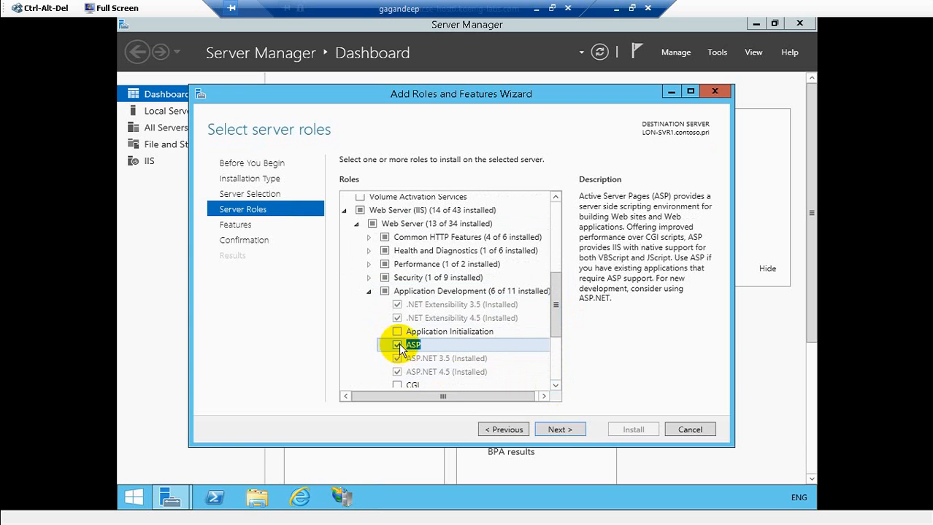
left_click(559, 430)
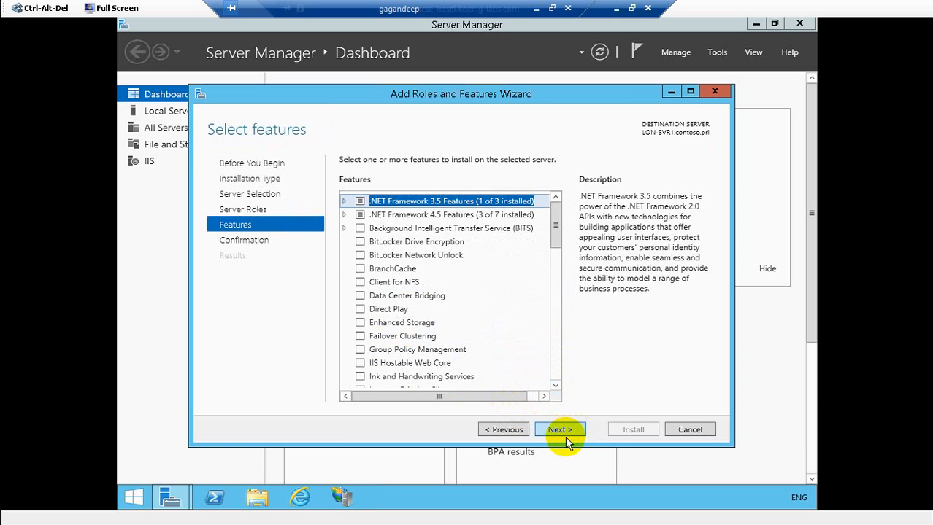
- Pass the features page and confirm installation of the ASP role service on LON-SVR1
left_click(568, 432)
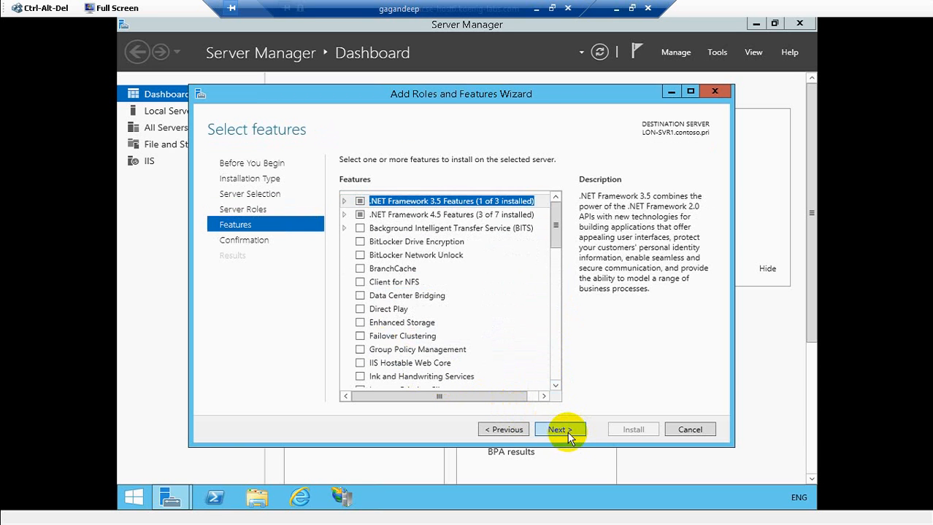
left_click(622, 431)
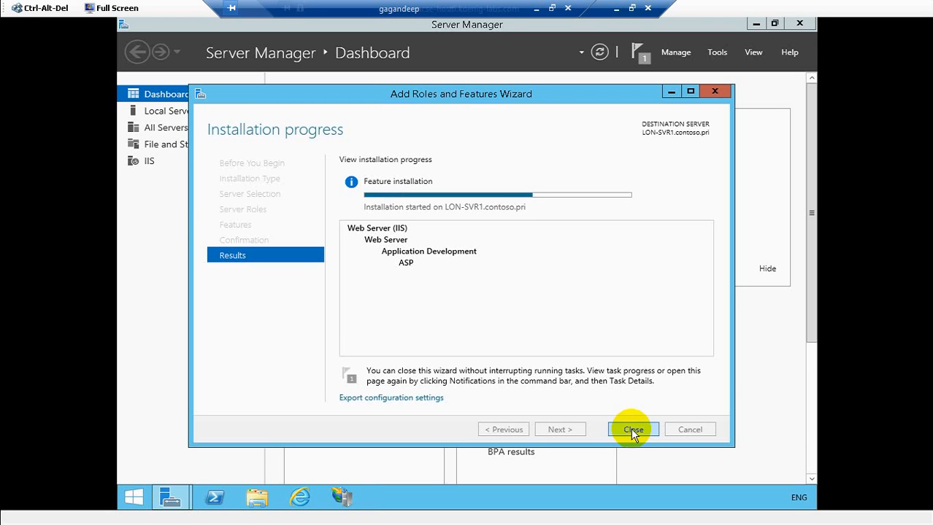
- Browse in File Explorer to C:\inetpub\wwwroot
left_click(256, 504)
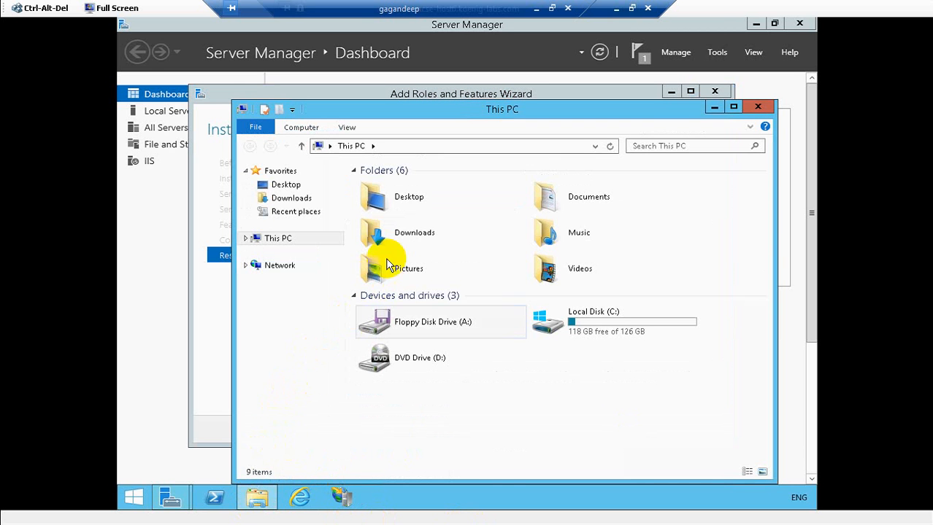
double_click(600, 332)
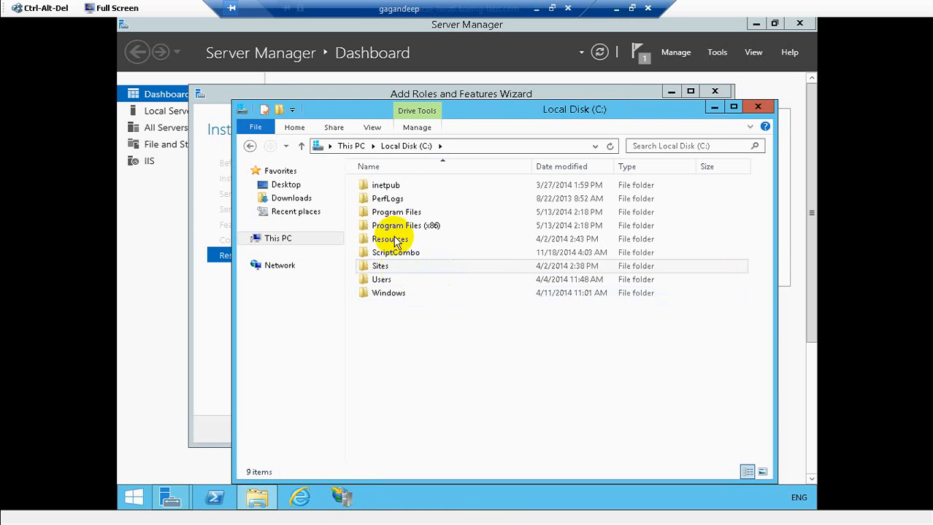
double_click(384, 184)
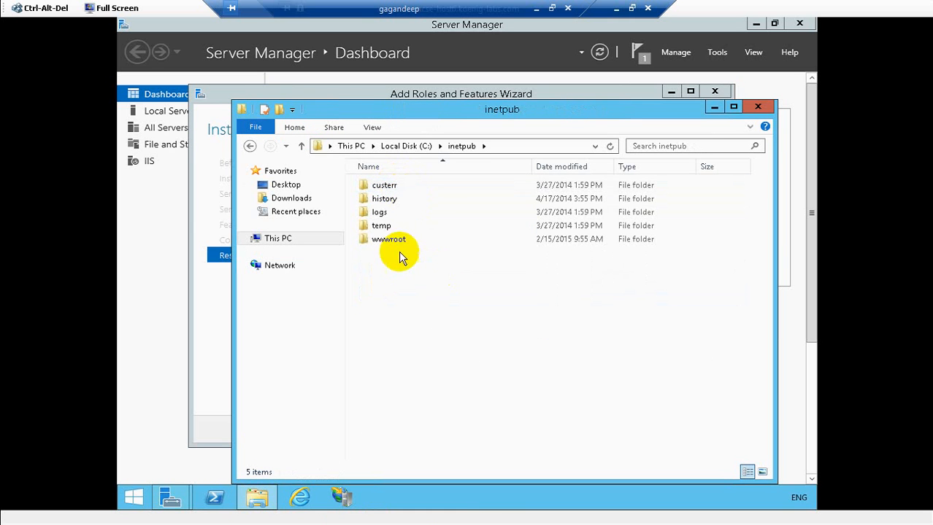
double_click(391, 240)
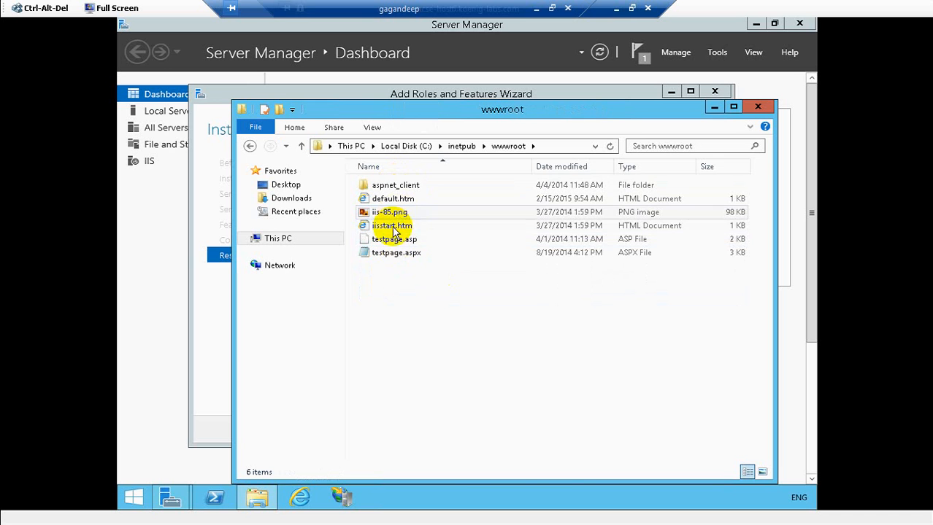
- Try opening testpage.asp with another app, then dismiss the can't-open notice
right_click(391, 243)
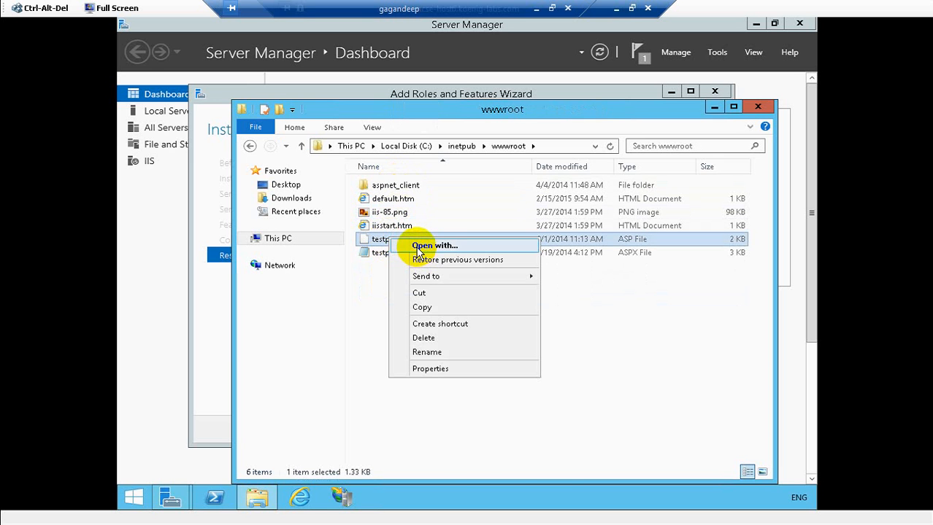
left_click(418, 247)
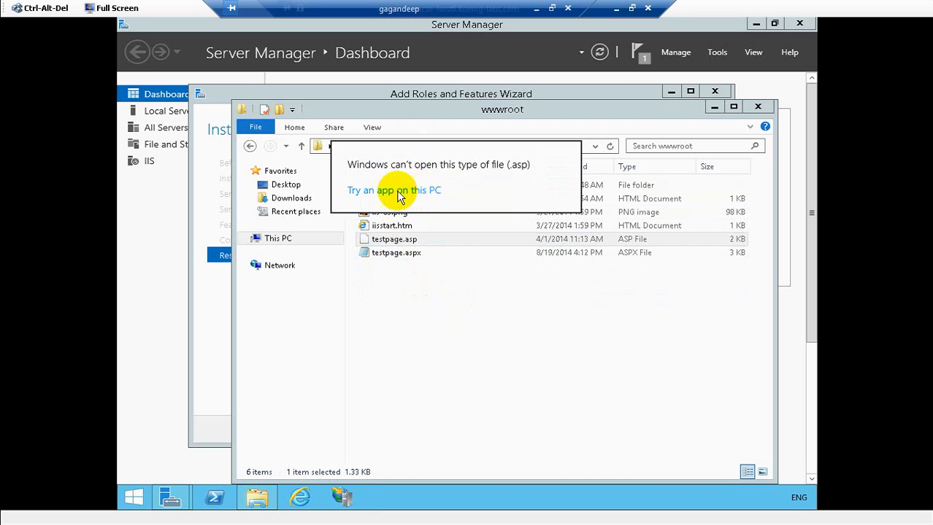
left_click(423, 367)
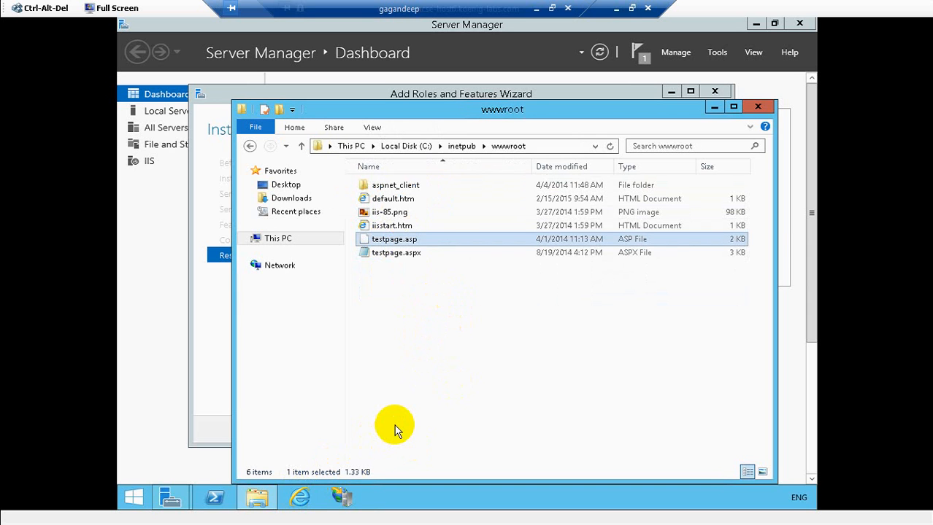
- Launch Notepad from the Run prompt
key("super+r")
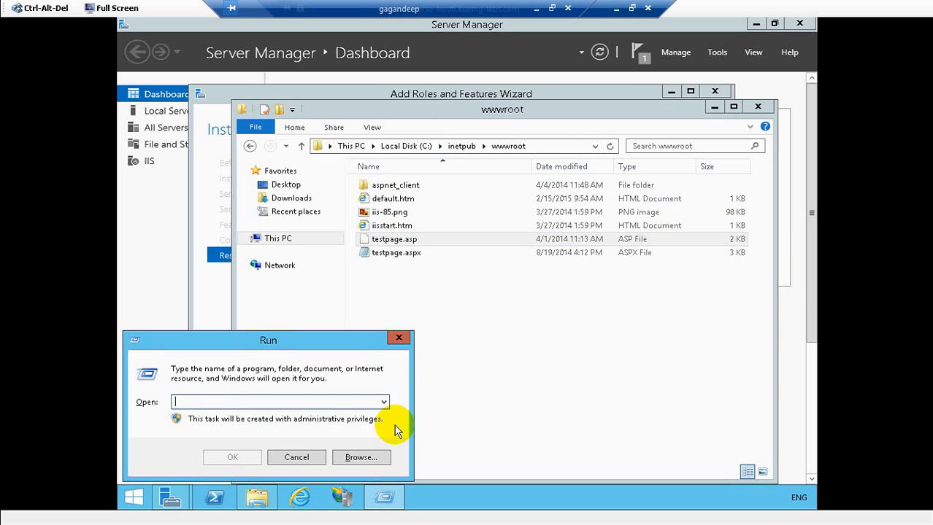
type("notepad")
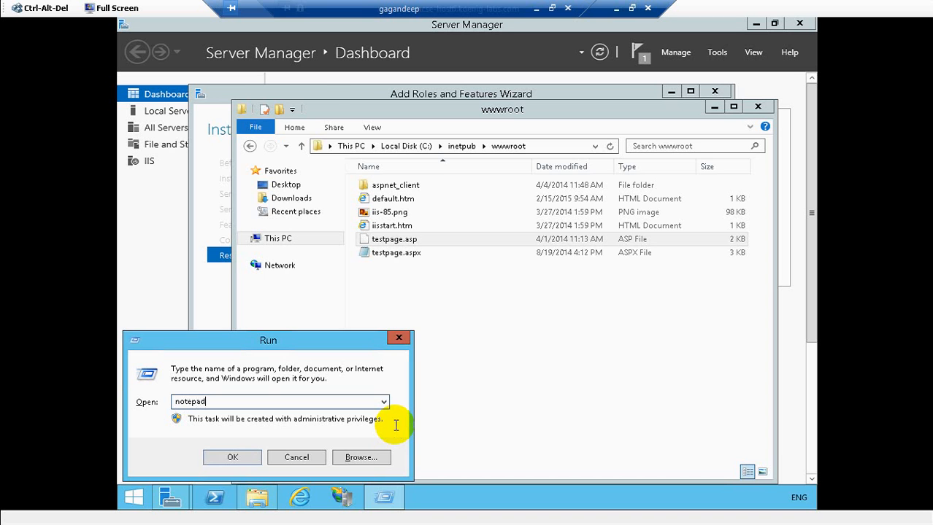
key("Return")
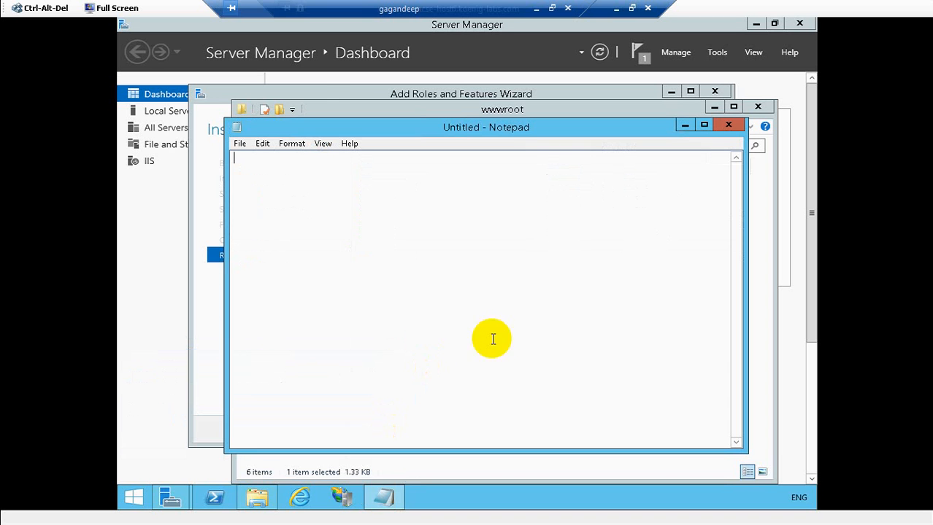
- Open testpage.asp from wwwroot in Notepad, listing All Files types
left_click(239, 144)
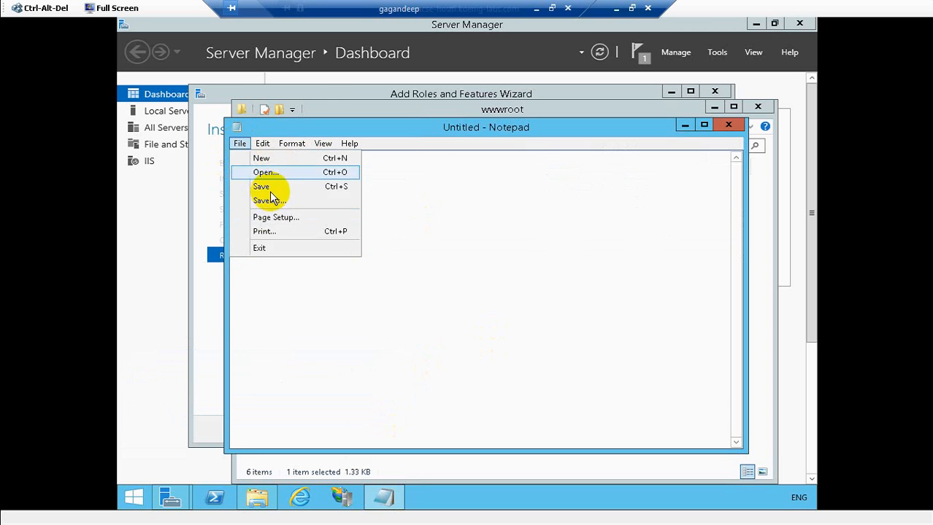
left_click(269, 176)
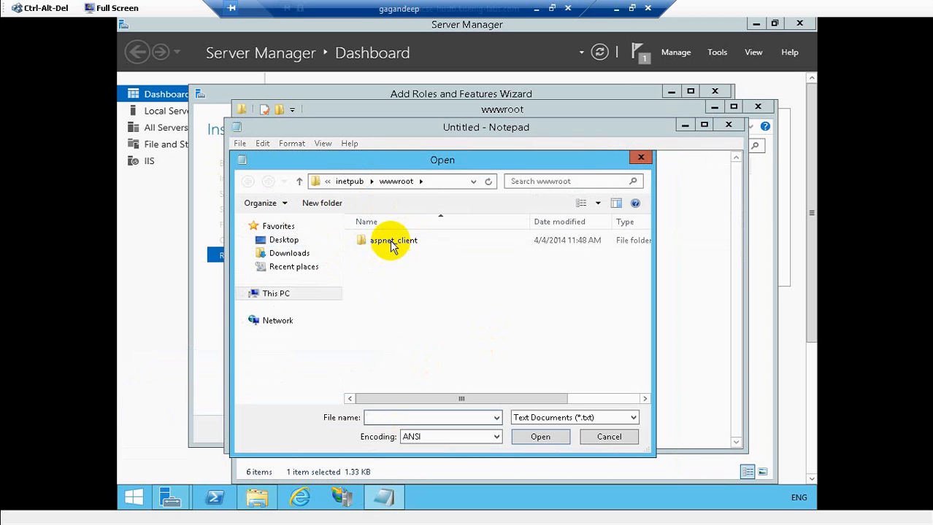
left_click(584, 422)
left_click(581, 438)
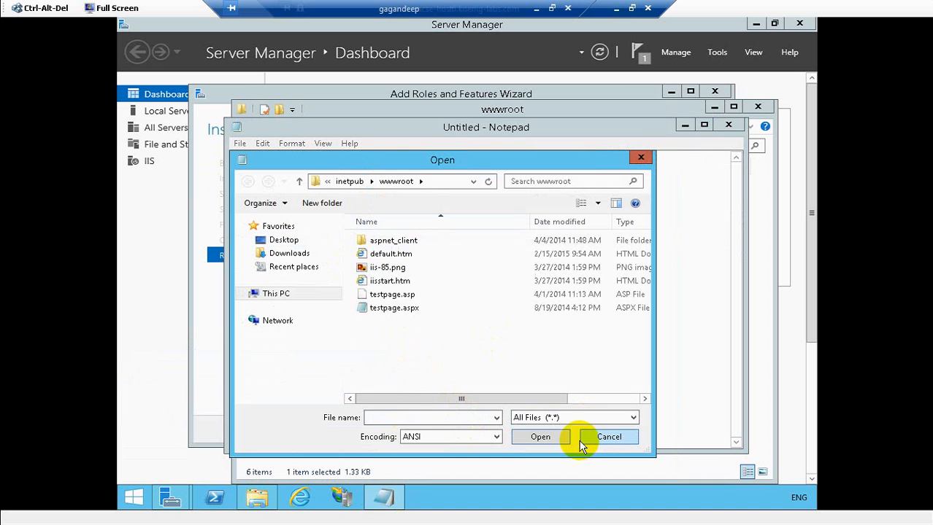
left_click(406, 294)
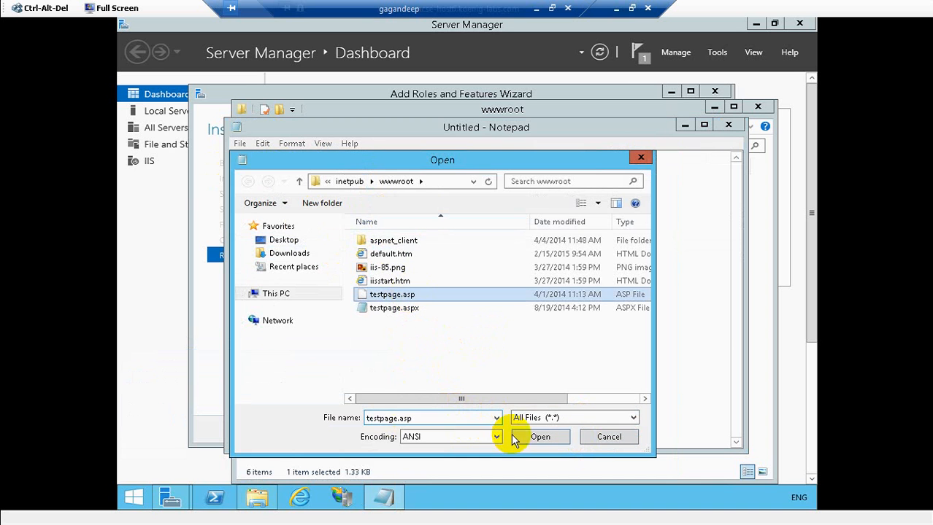
left_click(537, 438)
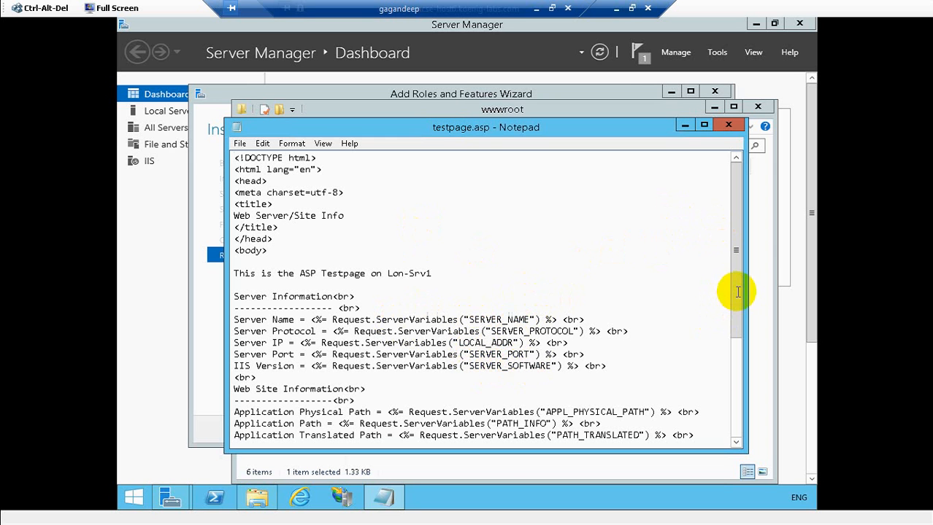
- Scroll through testpage.asp, then close Notepad, the wwwroot window and the finished ASP install wizard
scroll(733, 365, "down", 4)
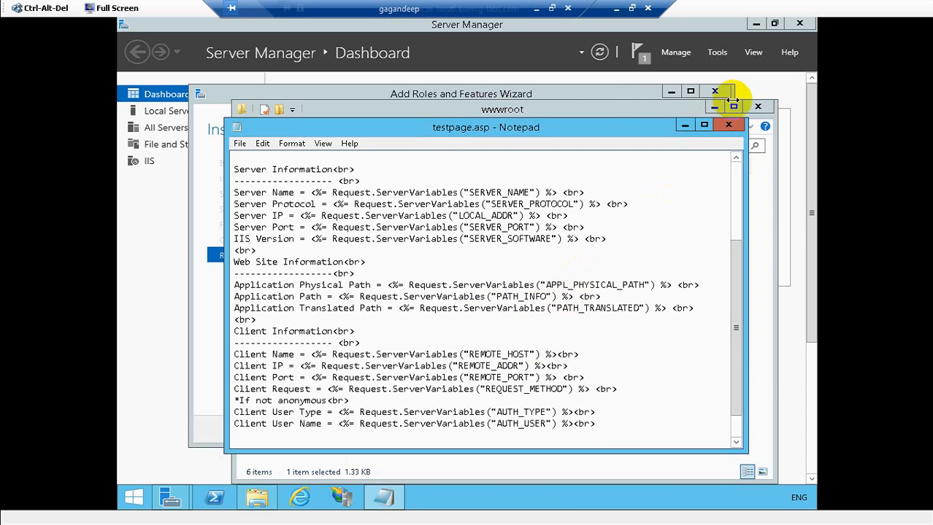
left_click(729, 127)
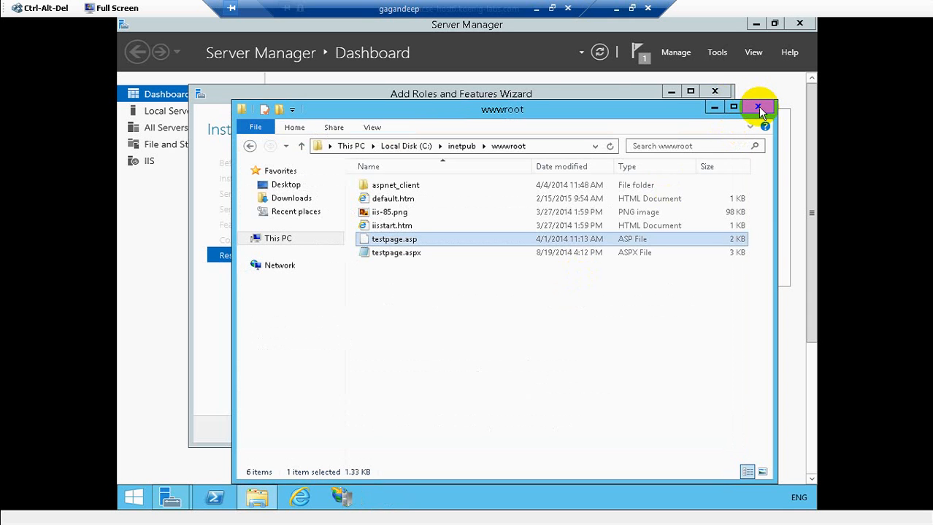
left_click(758, 107)
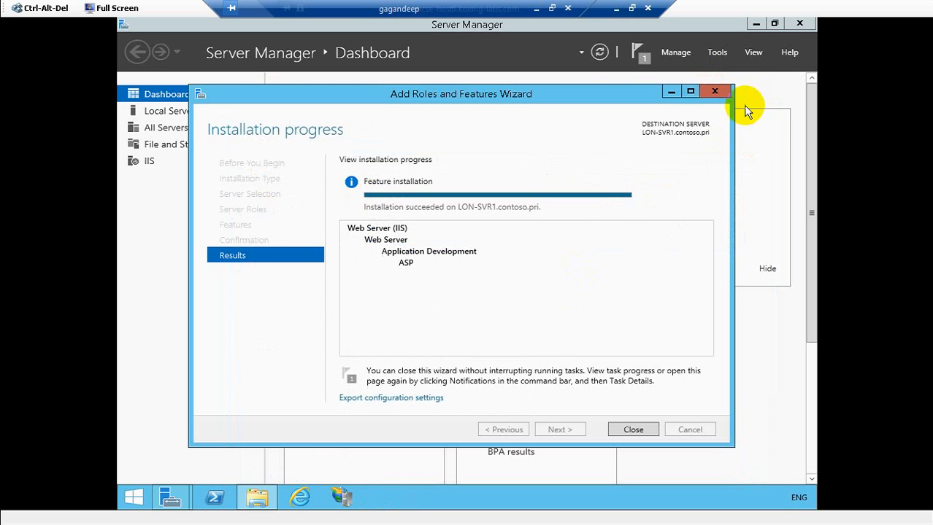
left_click(638, 431)
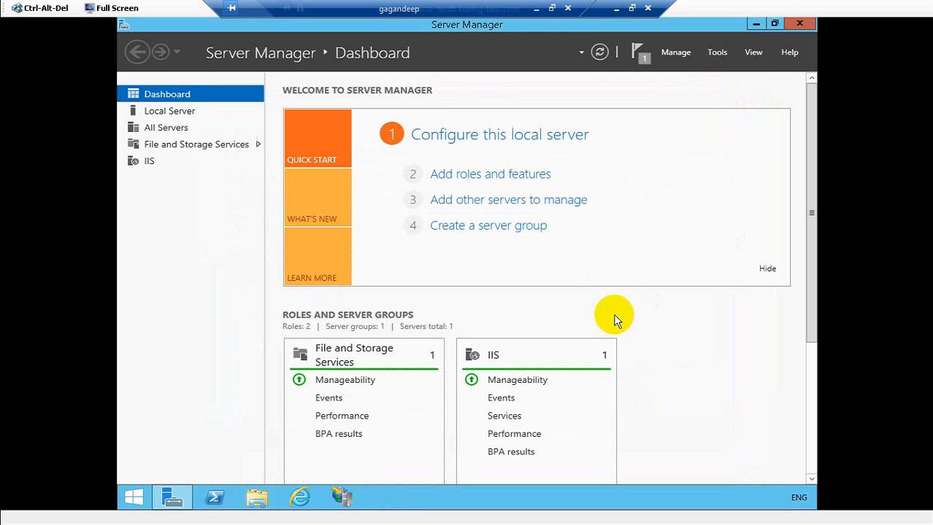
- Minimize LON-SVR1, switch to the LON-DC1 virtual machine and start Internet Explorer there
left_click(615, 8)
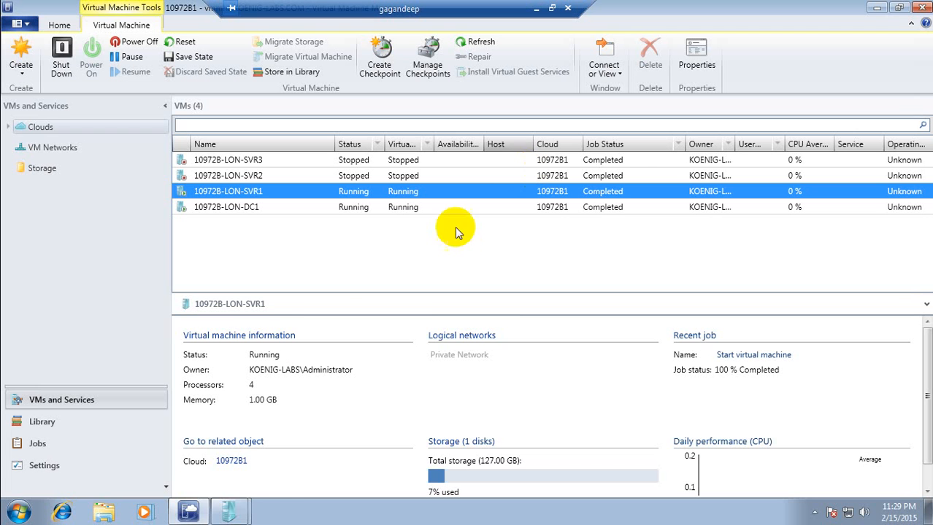
left_click(237, 514)
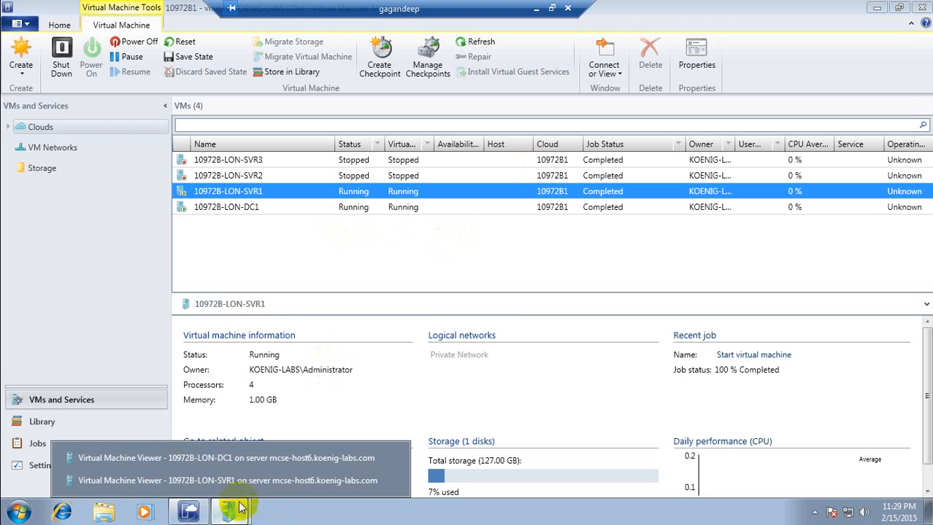
left_click(241, 459)
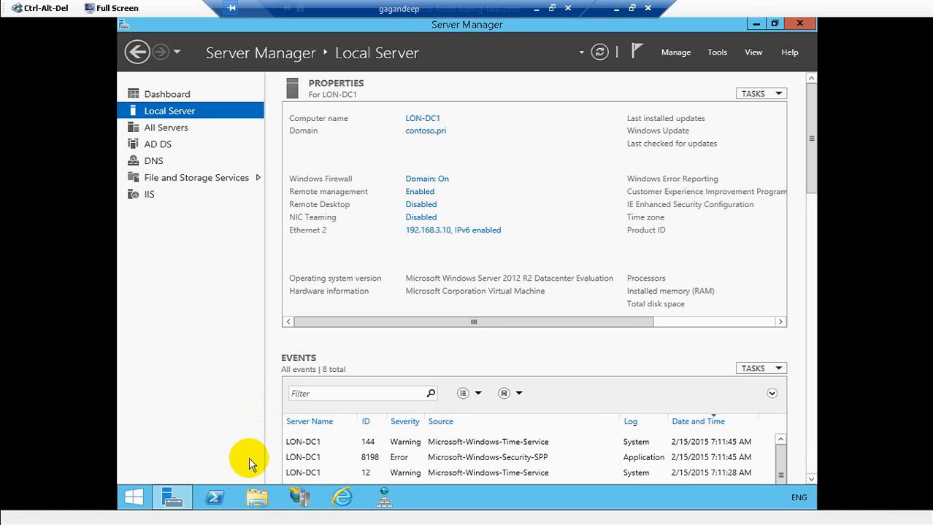
left_click(339, 496)
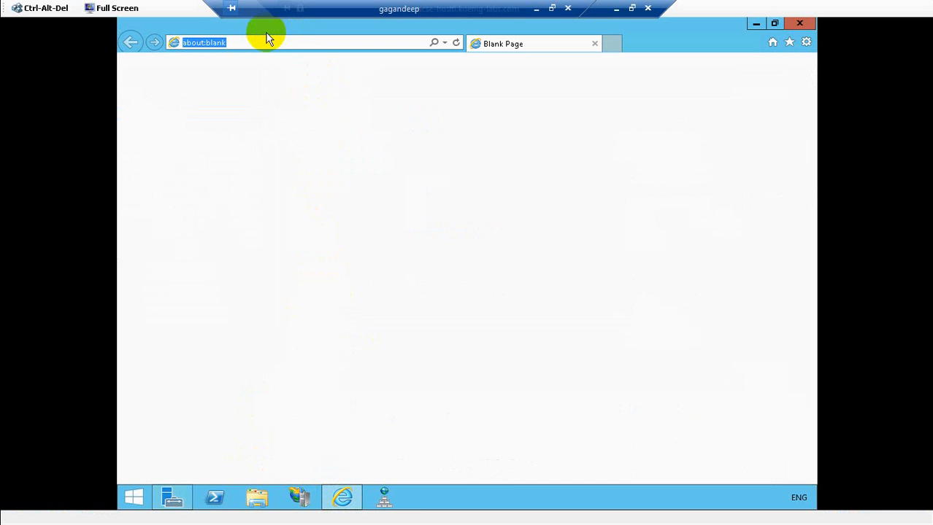
type("www")
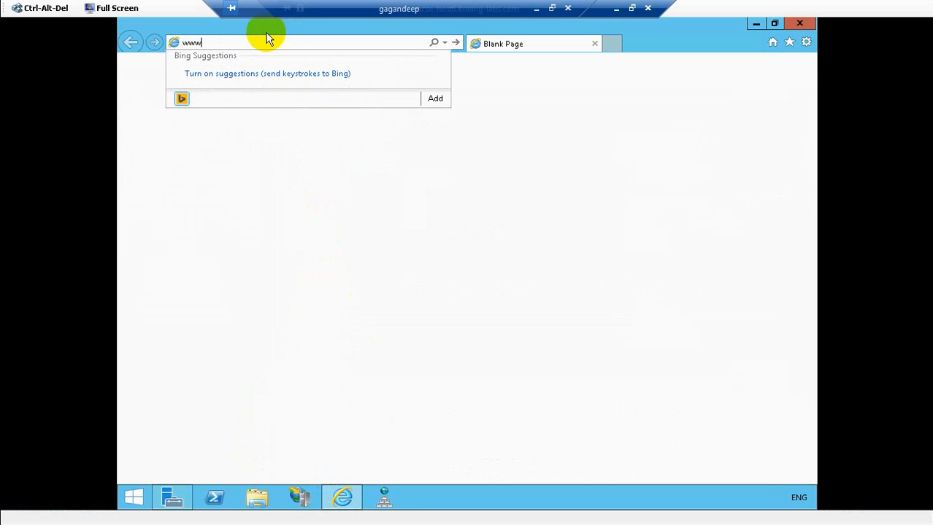
type(".cont")
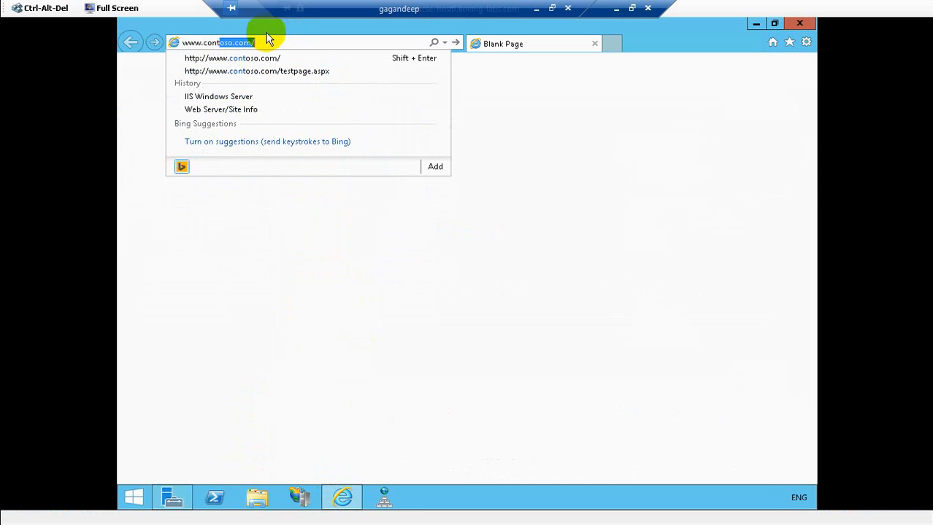
key("Delete")
type("o")
key("End")
type("tes")
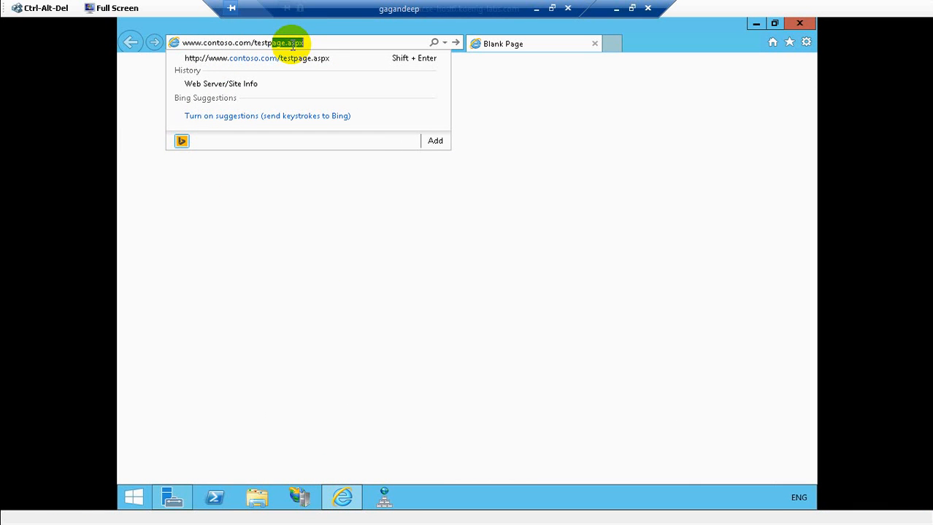
type("tpage.asp")
key("Return")
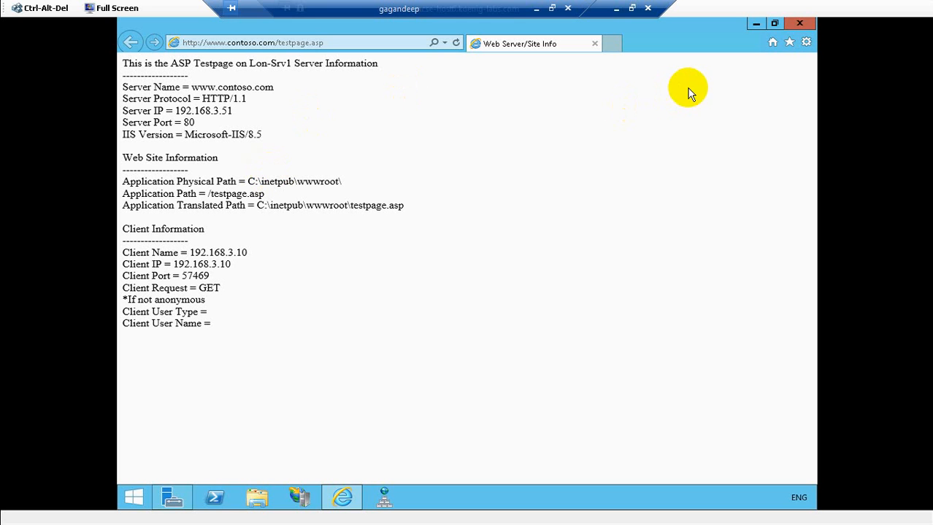
- Close Internet Explorer and switch back to the LON-SVR1 virtual machine viewer
left_click(798, 24)
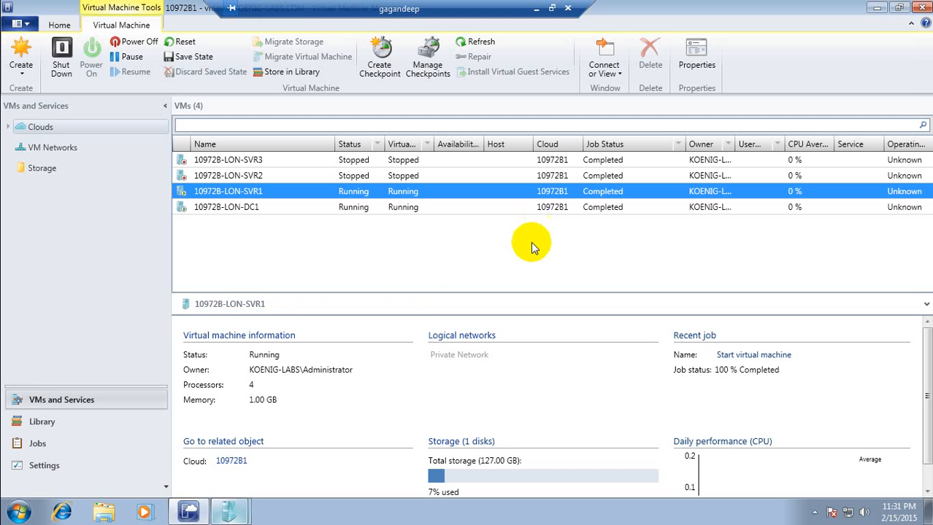
mouse_move(232, 511)
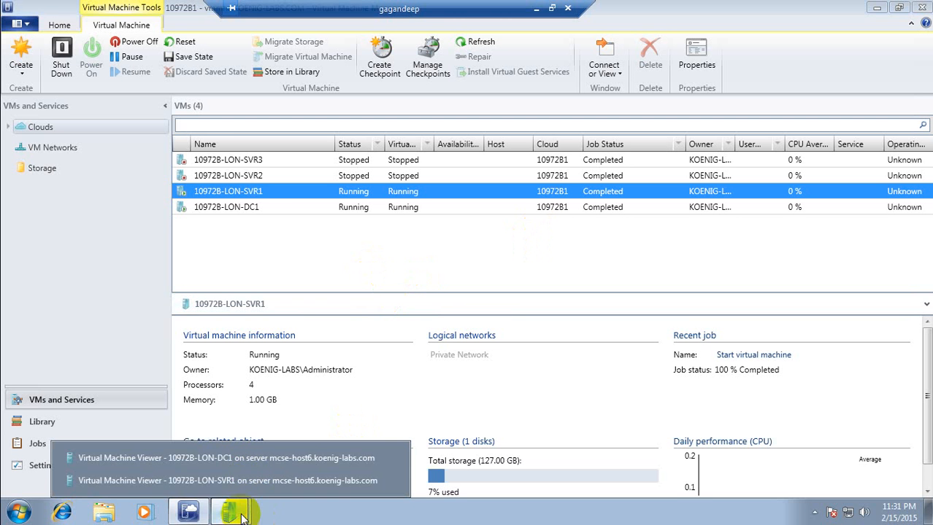
left_click(251, 480)
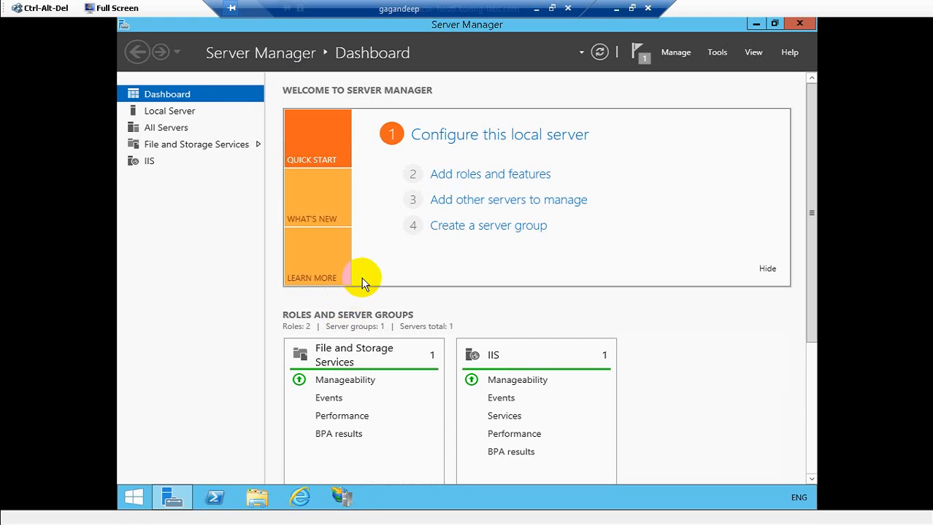
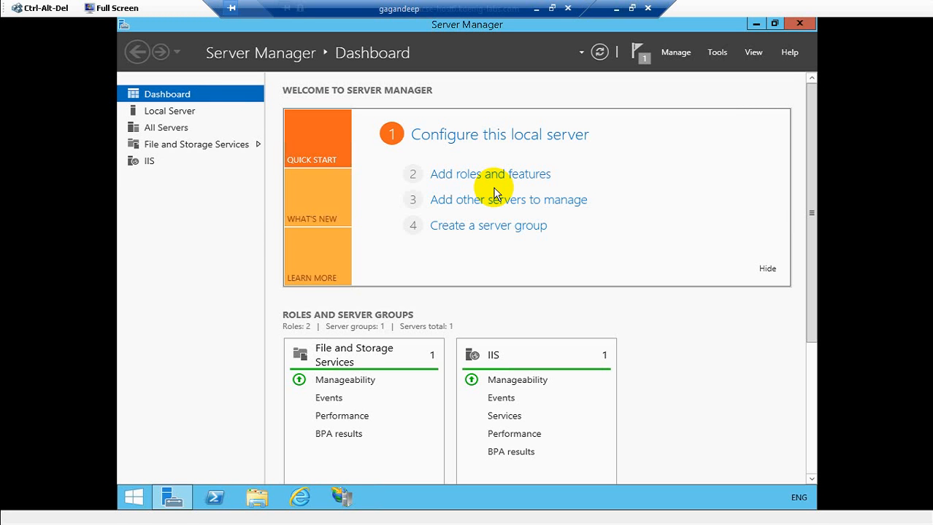
- Browse File Explorer to C:\Sites\Default and copy the DefaultSite_Docs folder
key("super+e")
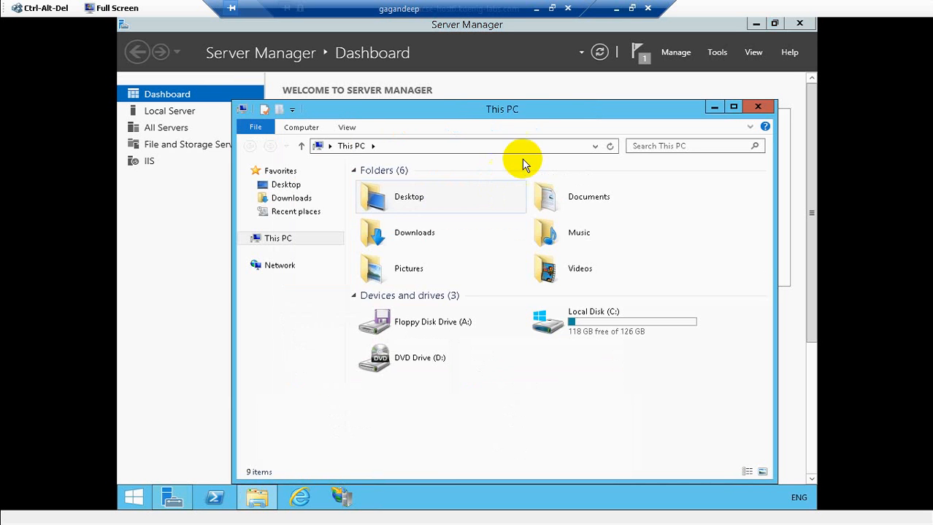
double_click(603, 334)
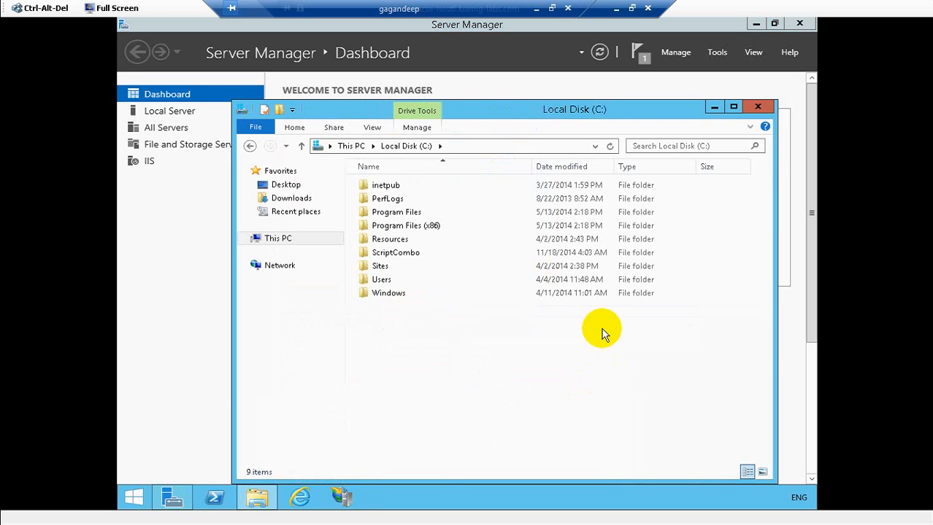
double_click(383, 265)
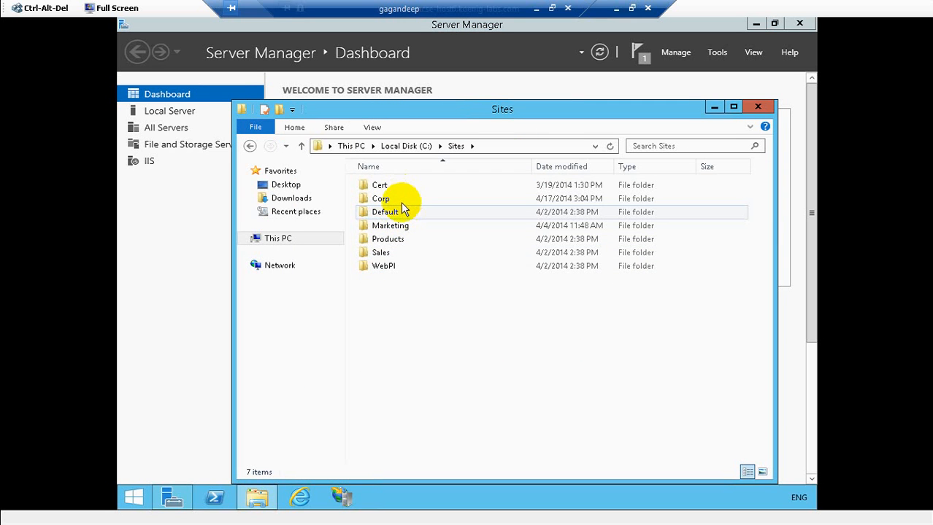
double_click(408, 213)
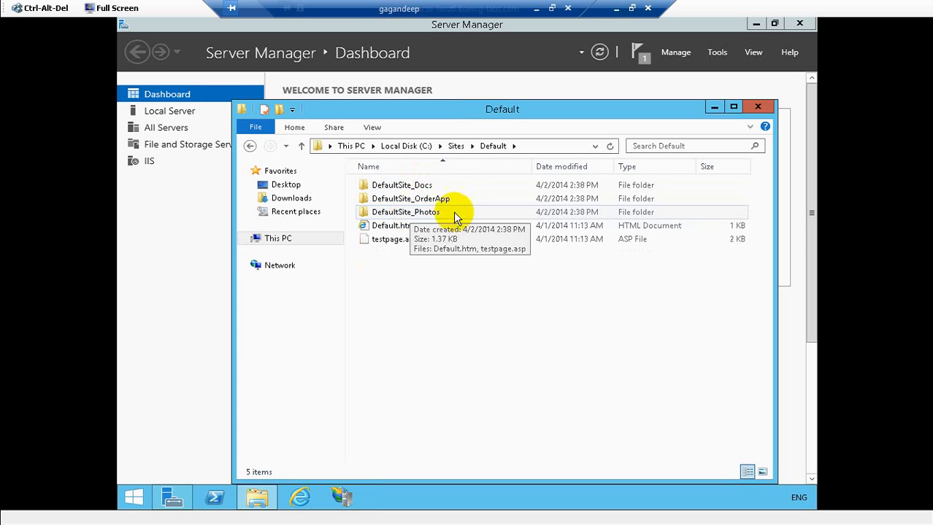
left_click(432, 186)
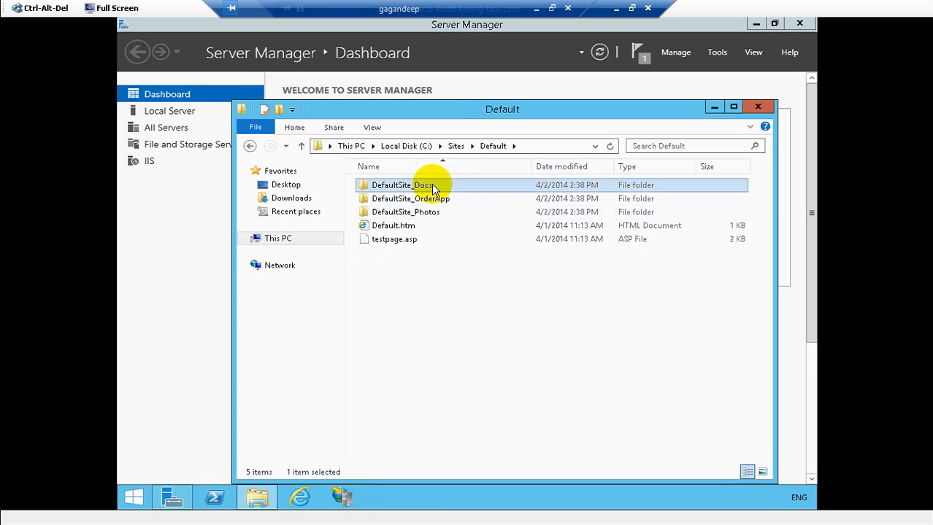
right_click(431, 185)
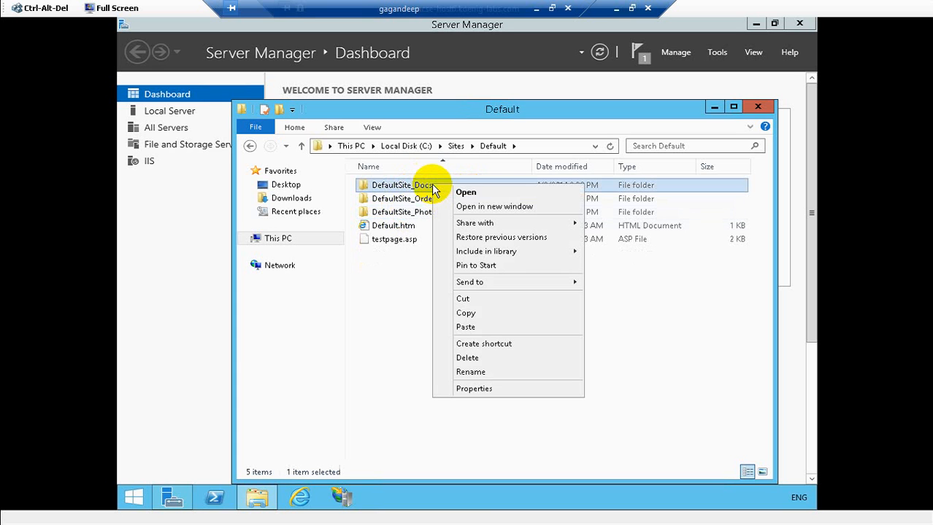
left_click(466, 313)
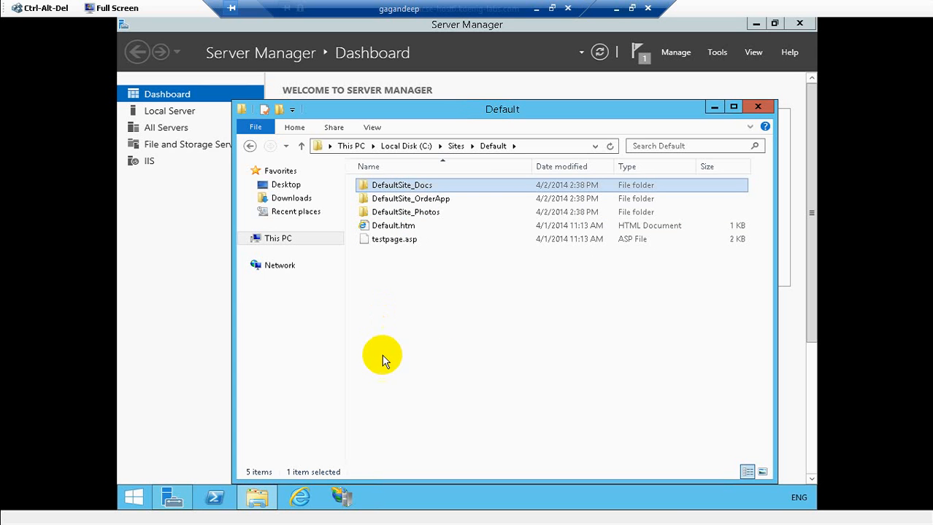
- Paste the DefaultSite_Docs folder into C:\inetpub\wwwroot using a second Explorer window
key("super+e")
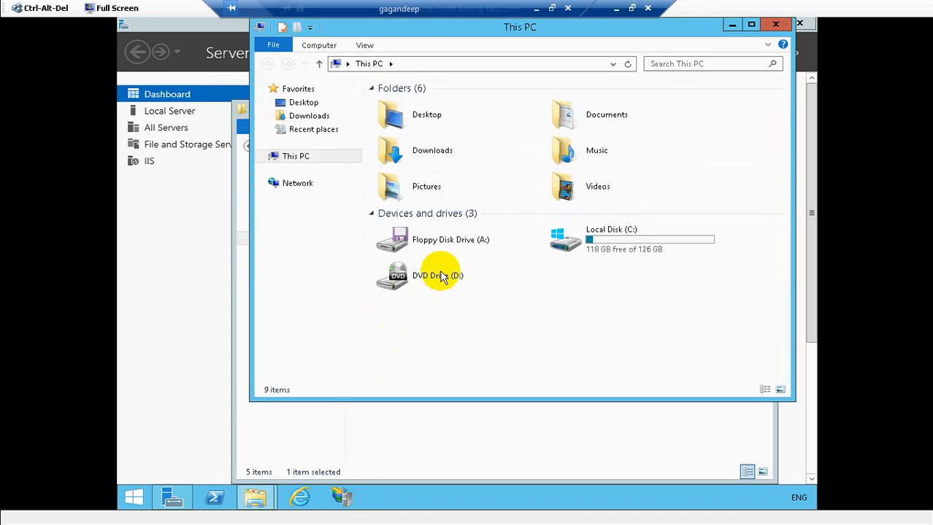
double_click(619, 240)
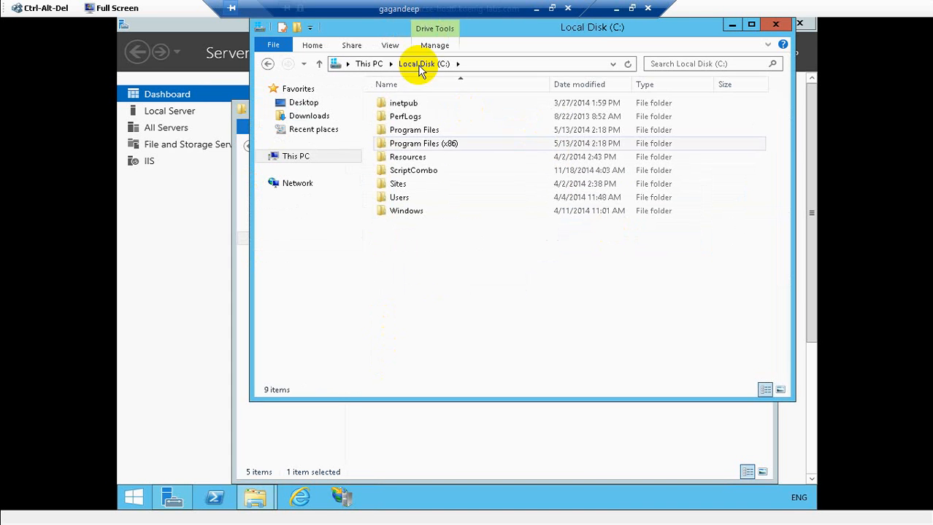
double_click(401, 104)
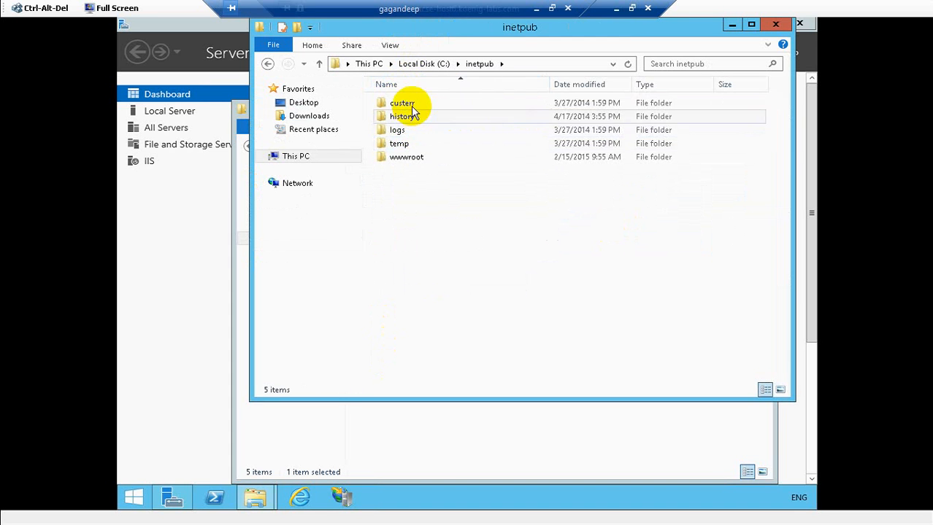
double_click(409, 157)
right_click(413, 219)
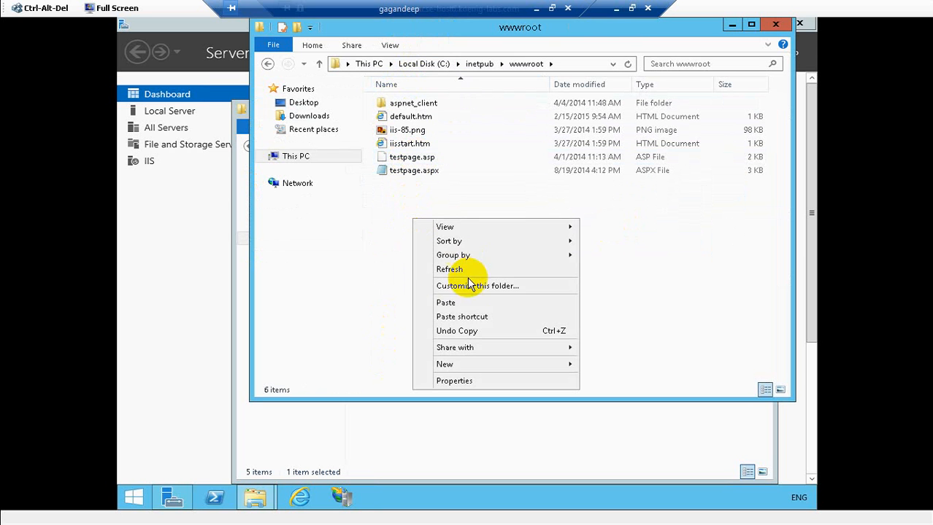
left_click(459, 304)
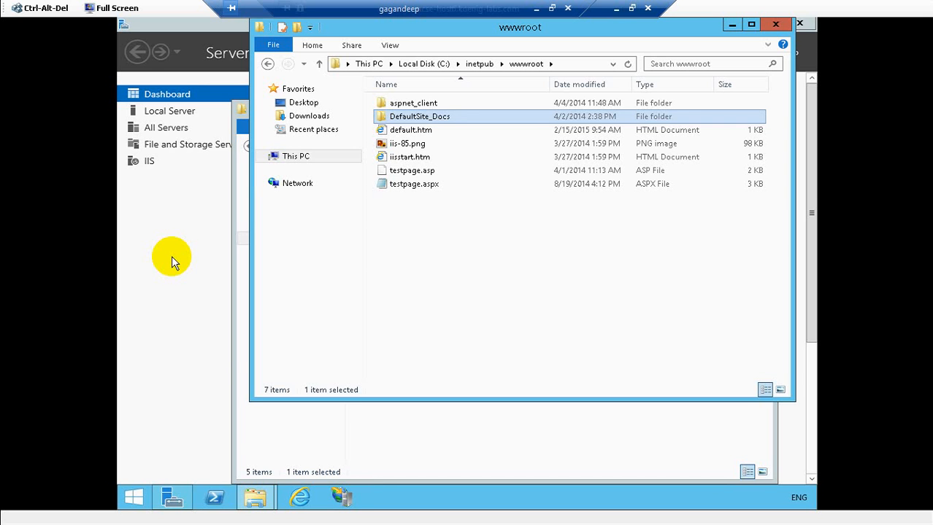
left_click(335, 499)
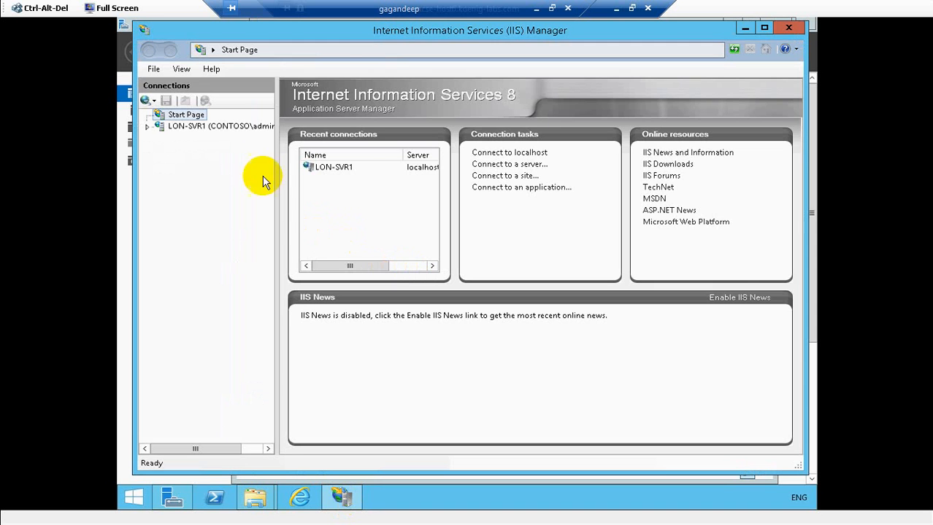
- Expand LON-SVR1 > Sites > Default Web Site to confirm DefaultSite_Docs is listed
left_click(147, 128)
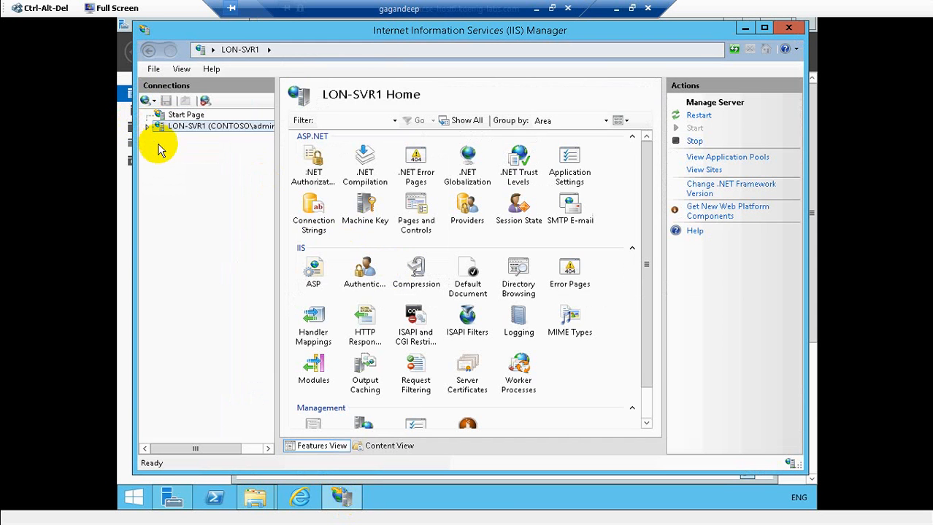
left_click(147, 128)
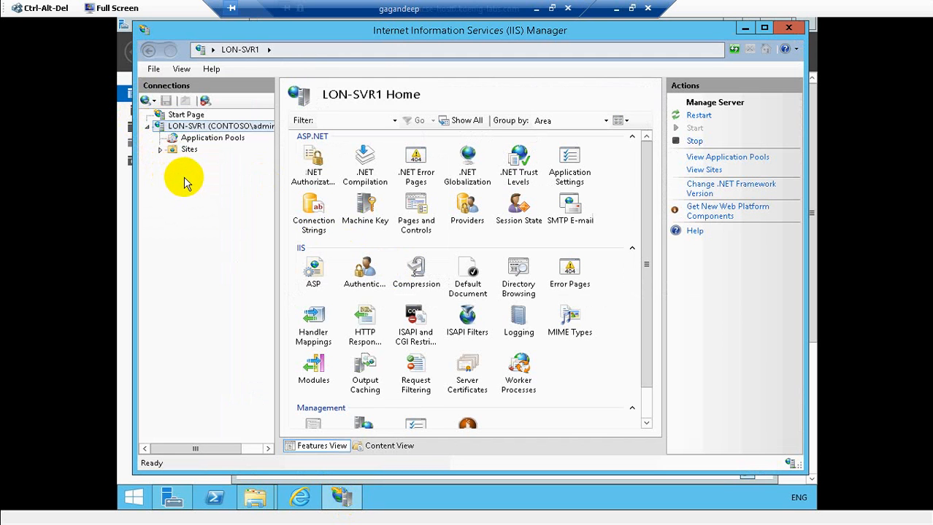
left_click(162, 151)
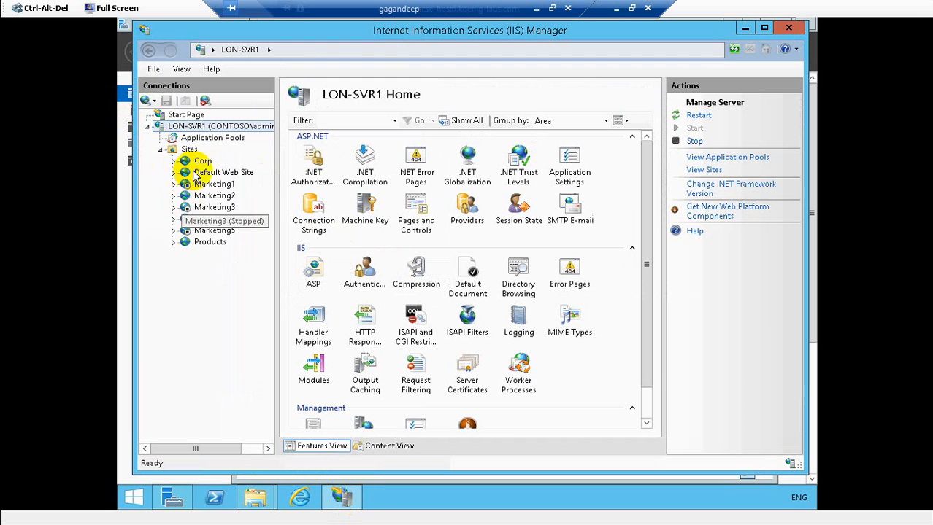
left_click(173, 173)
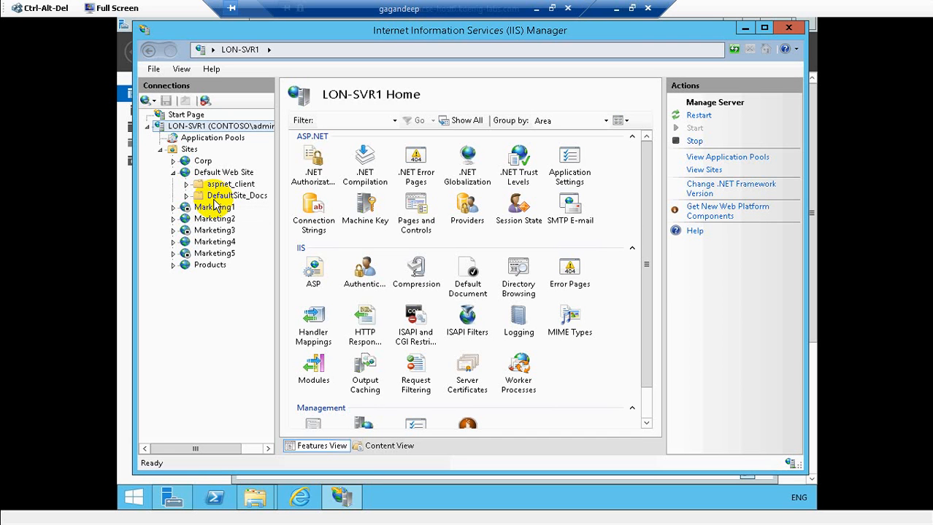
left_click(300, 497)
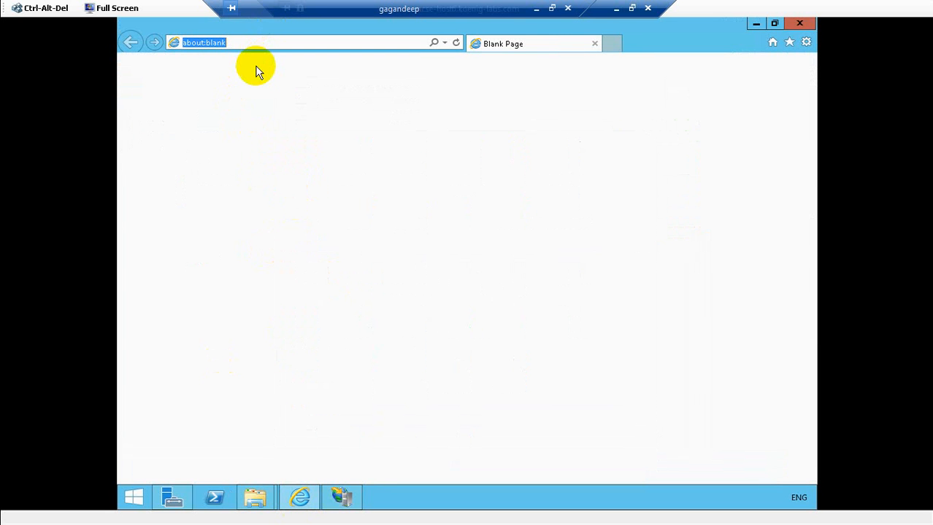
type("www.")
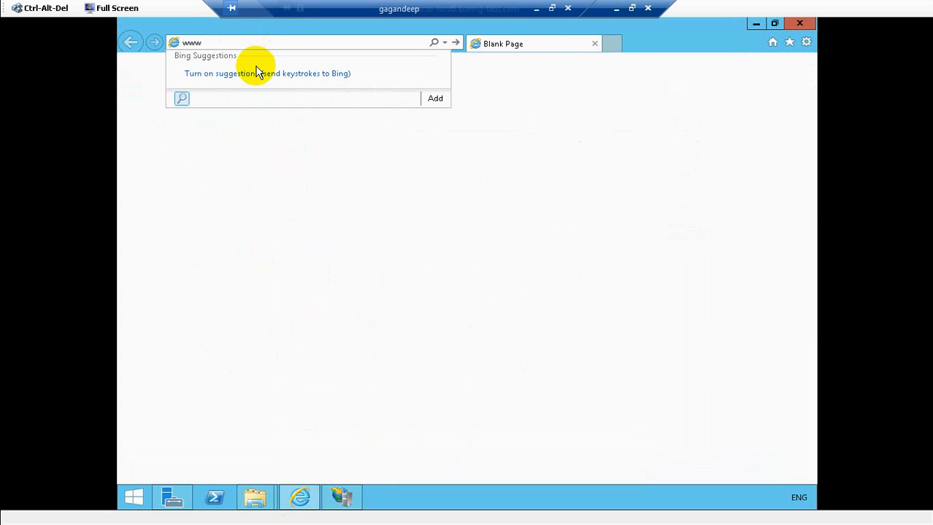
type("c")
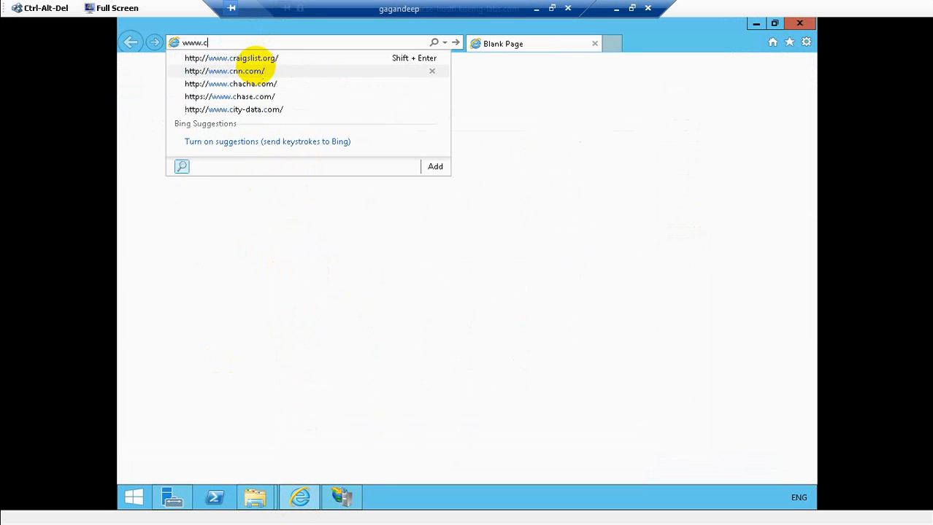
type("ontoso")
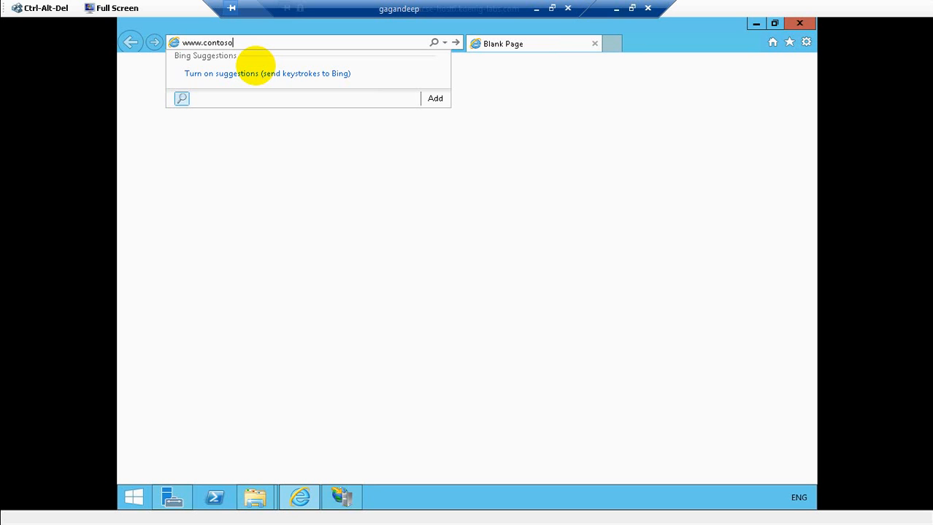
type(".com/defaultsitew")
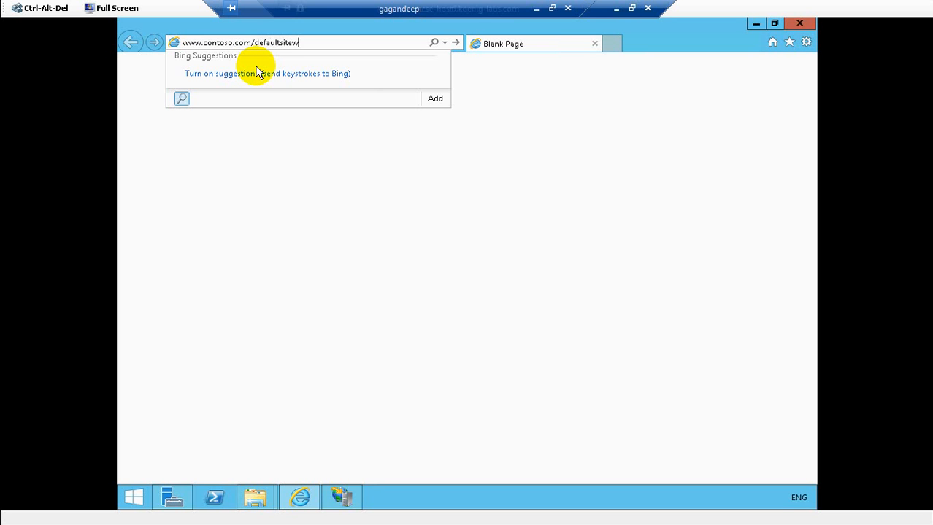
key("BackSpace")
type("_docs/")
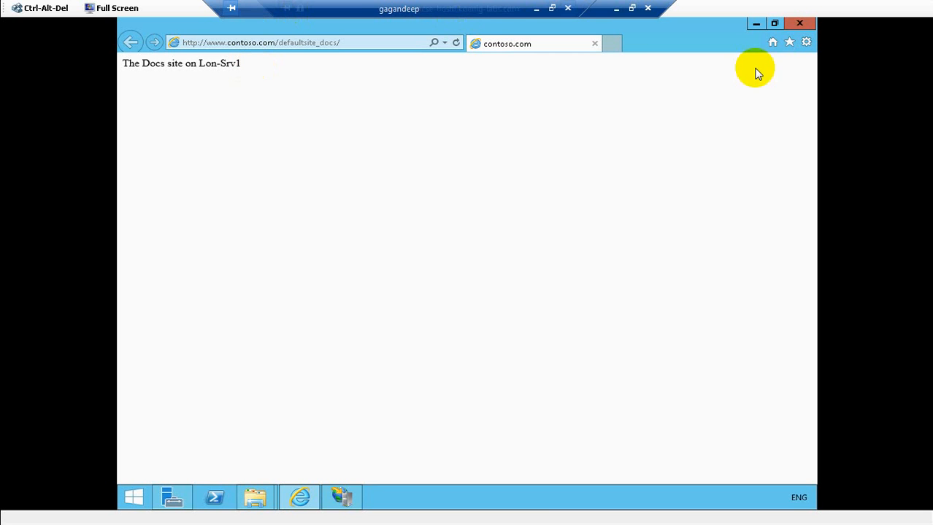
left_click(803, 24)
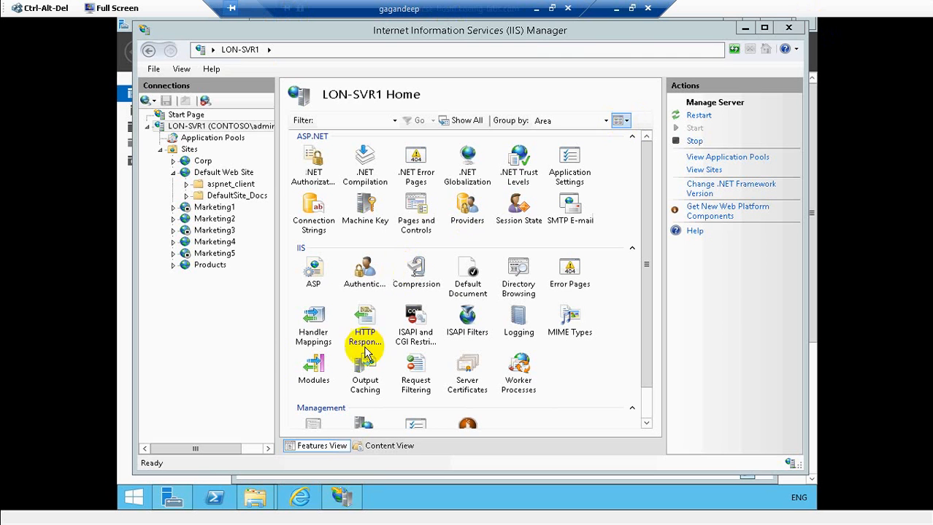
- Begin adding a virtual directory to Default Web Site with the alias Photos
right_click(213, 176)
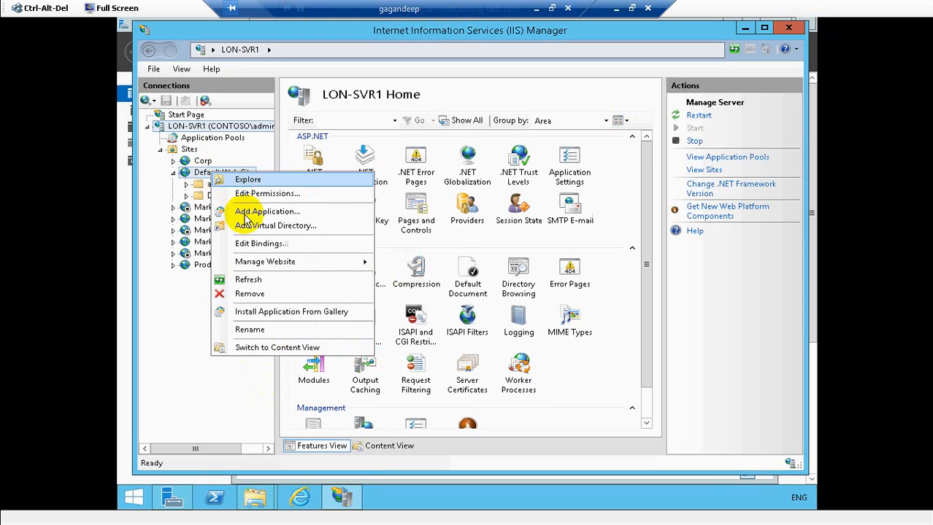
left_click(242, 226)
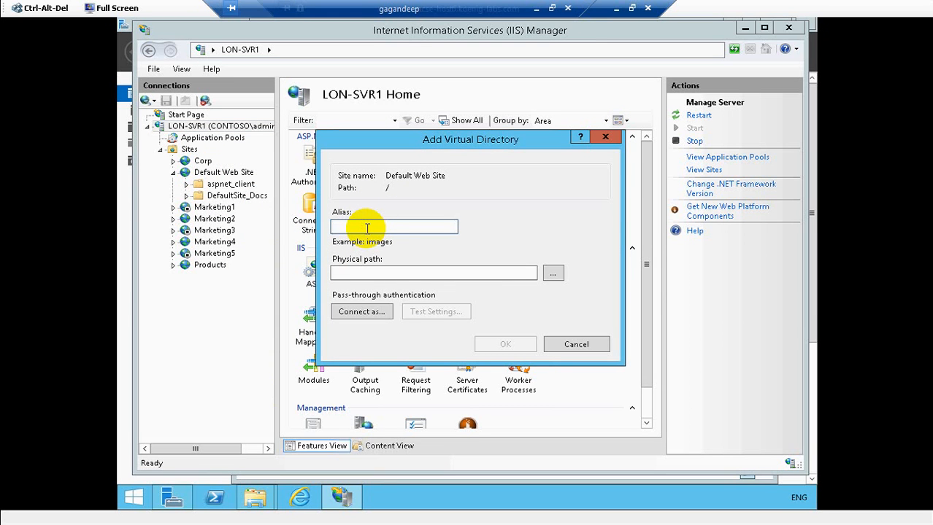
type("Photos")
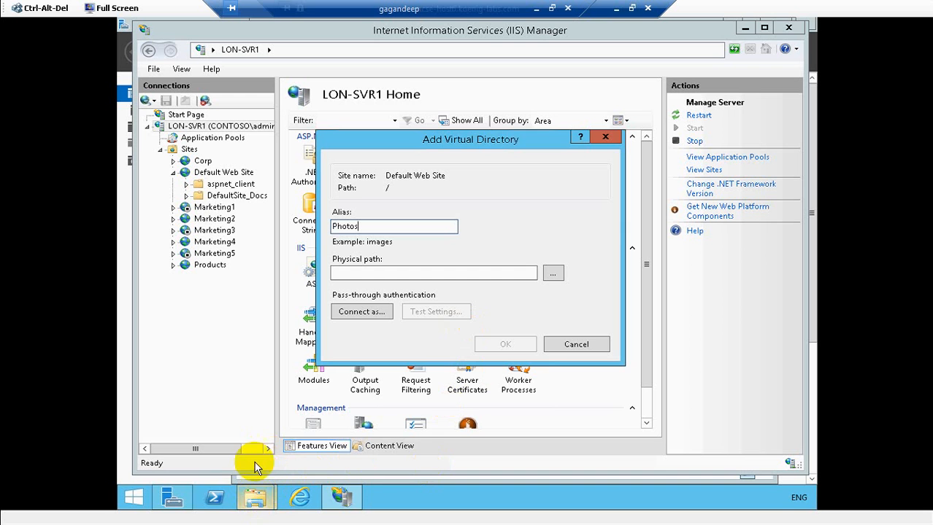
left_click(257, 498)
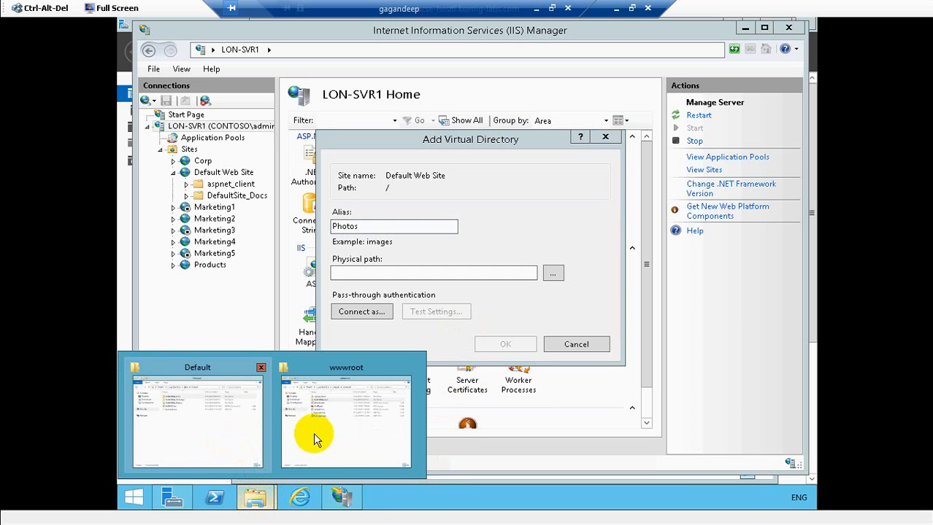
- Copy the path C:\Sites\Default\DefaultSite_Photos from Explorer's address bar, then minimize Explorer
left_click(217, 426)
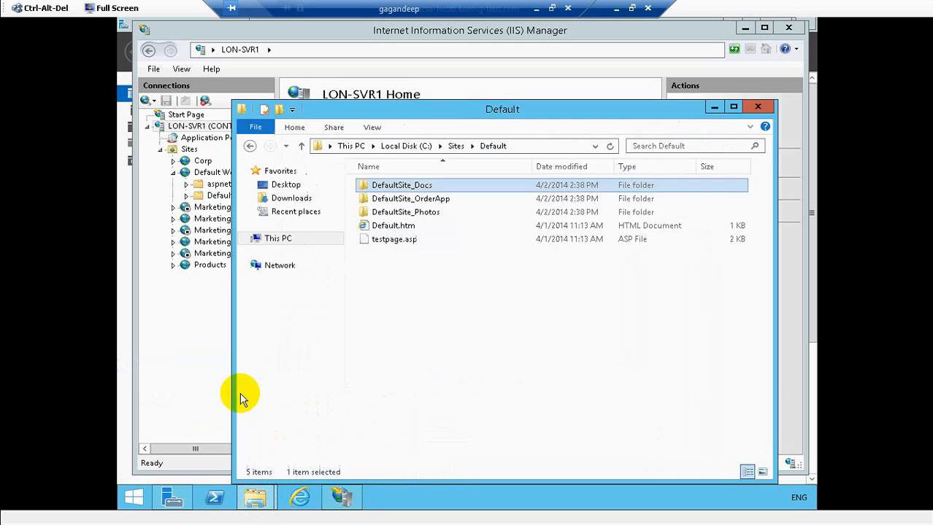
double_click(436, 214)
left_click(567, 147)
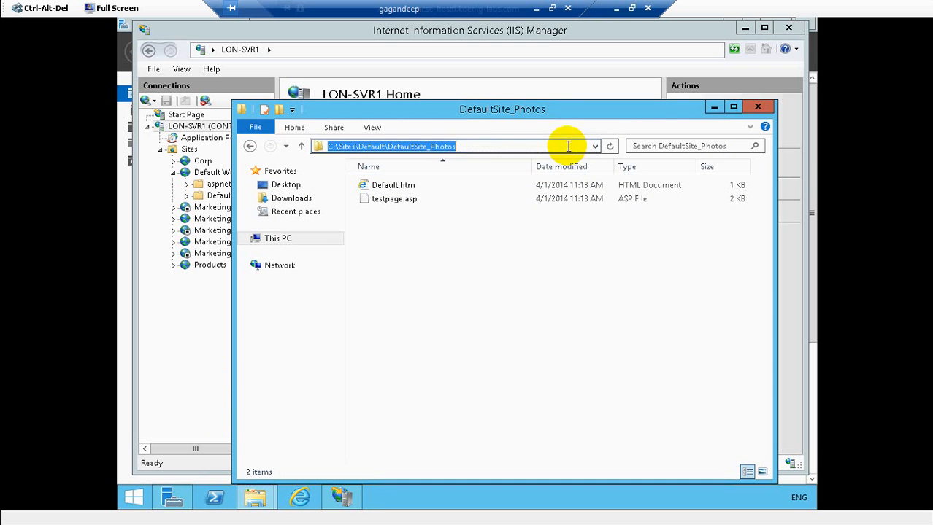
right_click(451, 148)
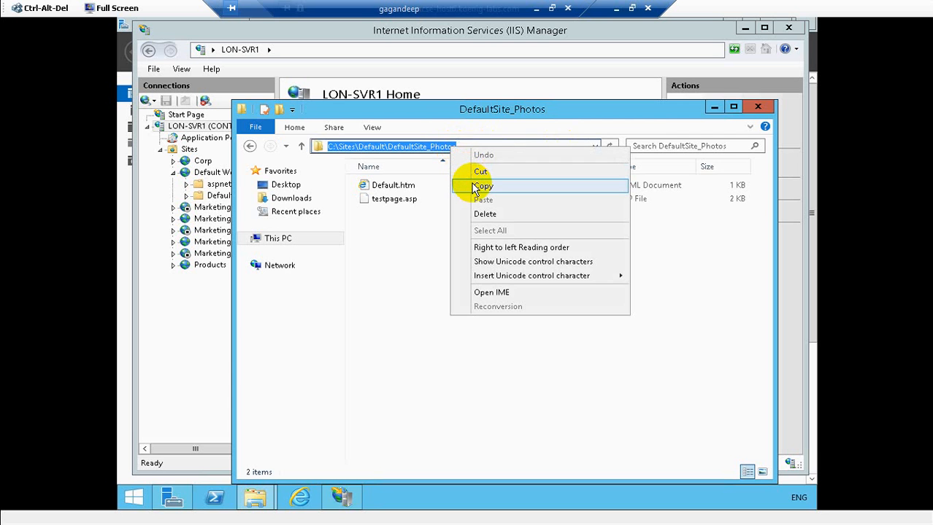
left_click(482, 186)
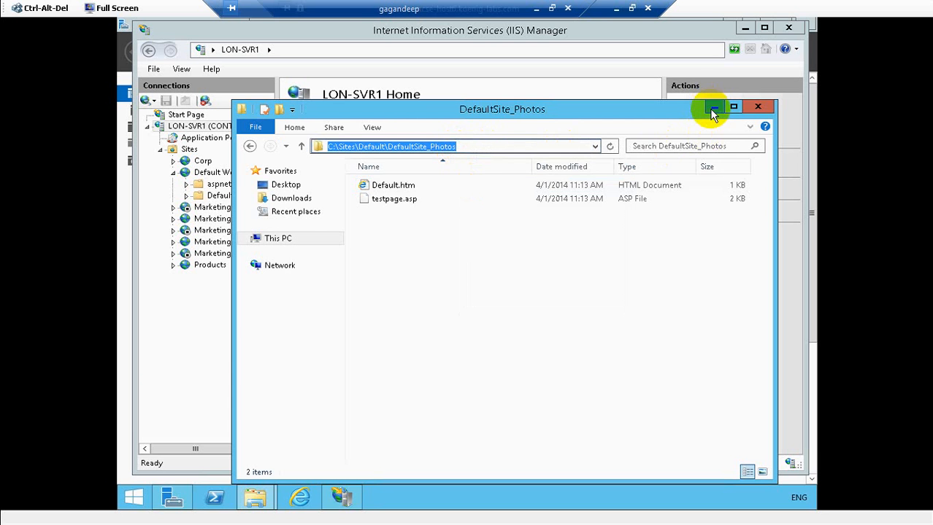
left_click(713, 107)
left_click(366, 274)
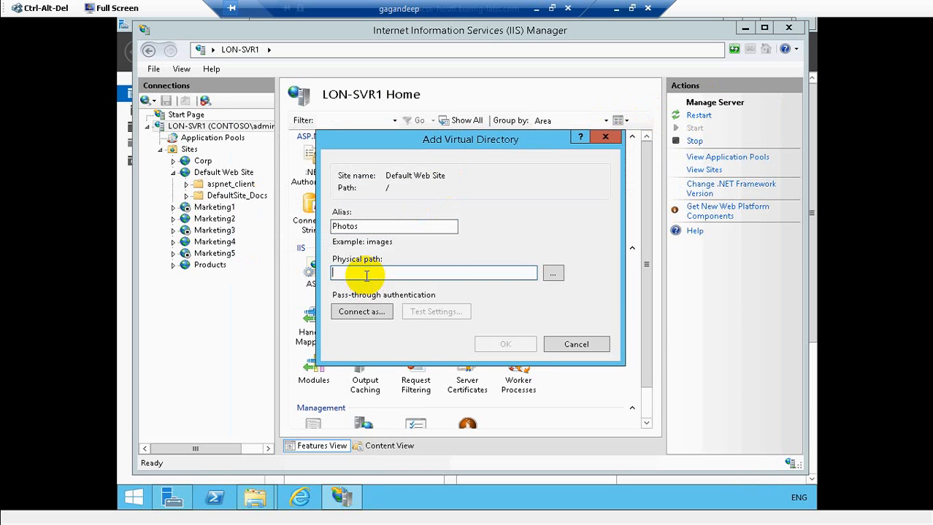
- Paste the DefaultSite_Photos path as the physical path and create the Photos virtual directory
key("ctrl+v")
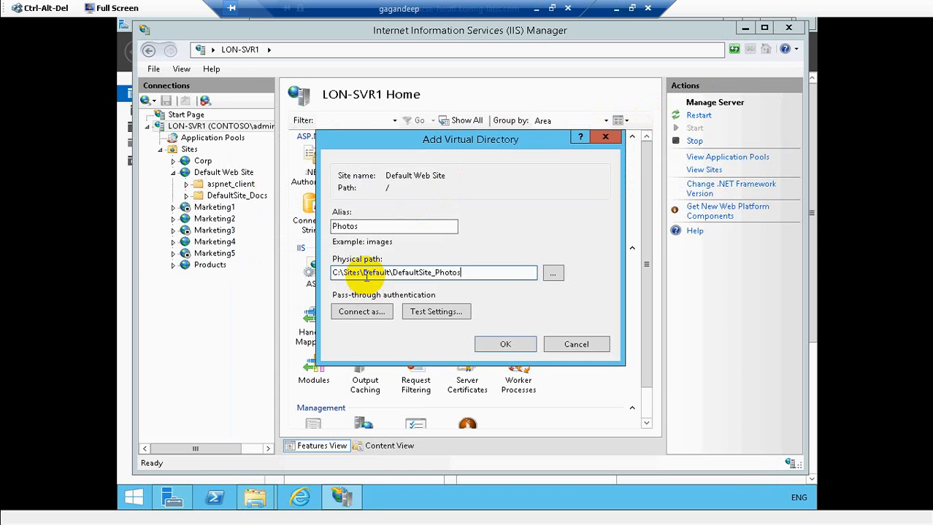
left_click(504, 346)
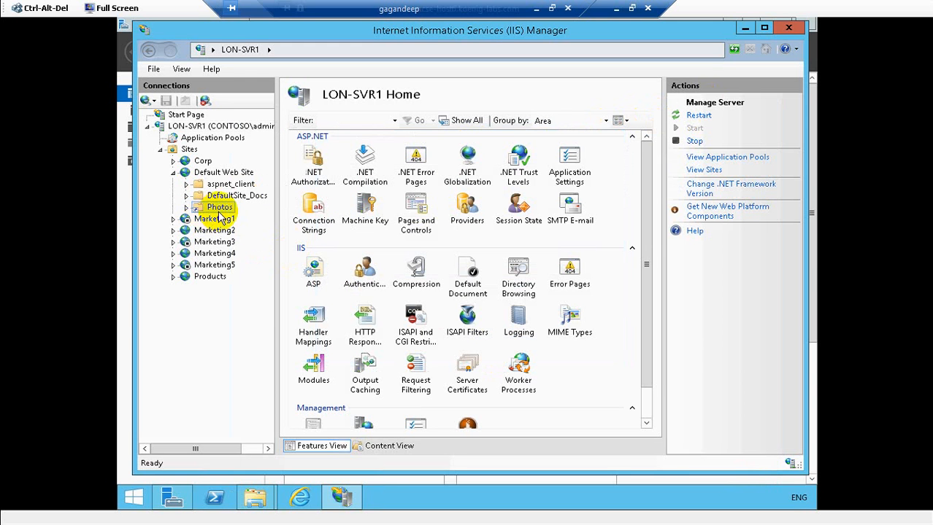
left_click(207, 212)
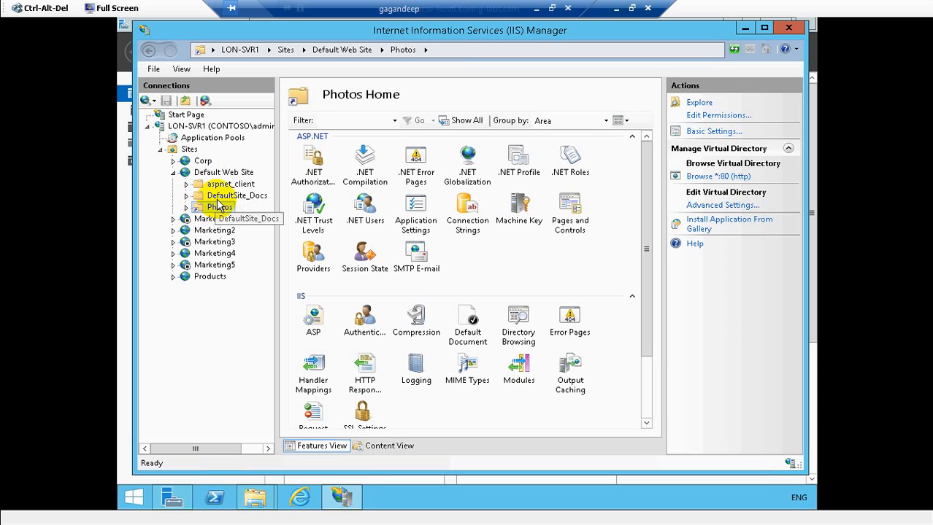
left_click(230, 197)
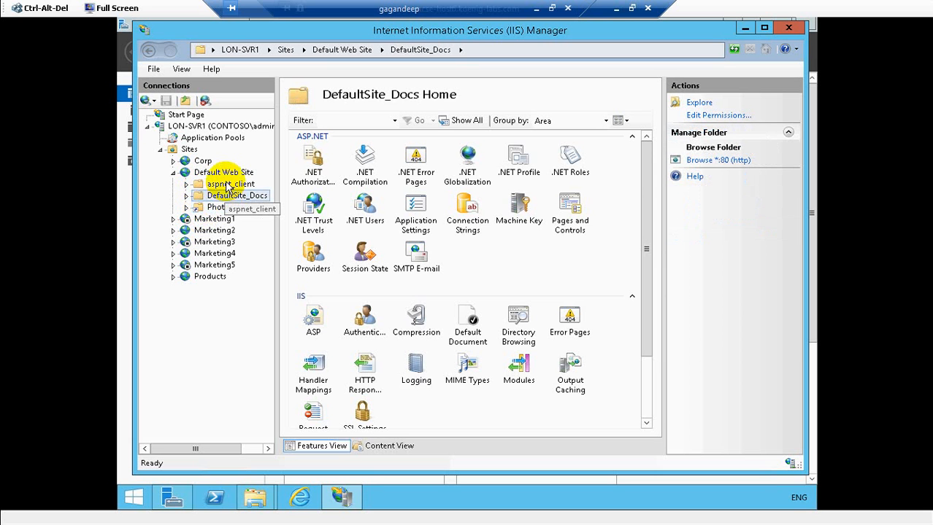
left_click(227, 185)
left_click(221, 208)
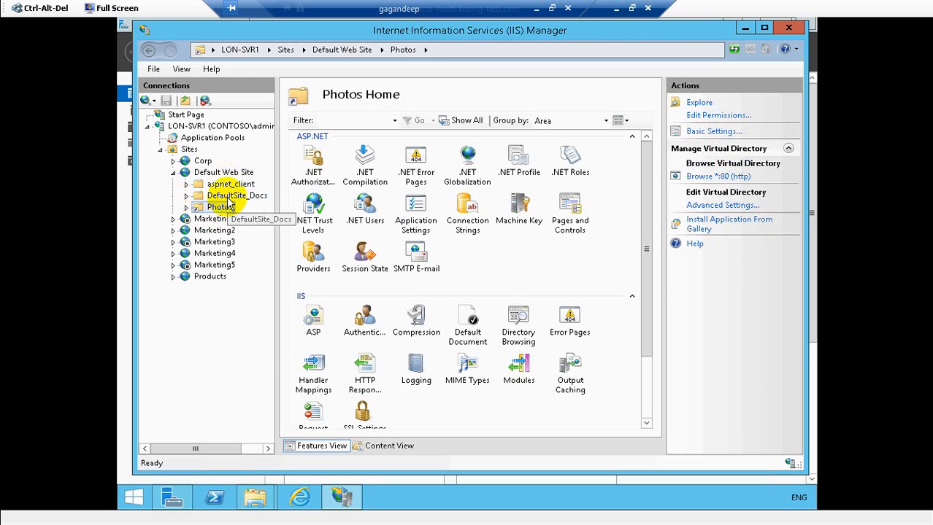
left_click(230, 197)
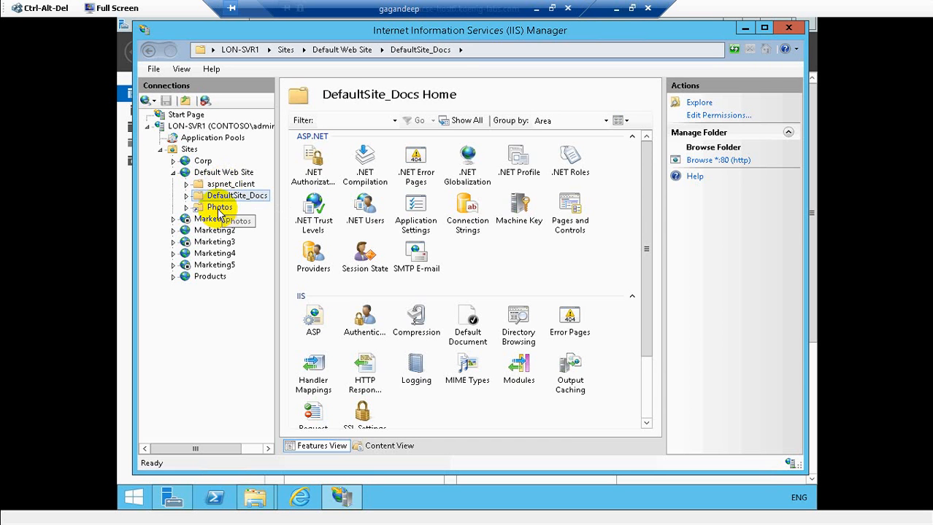
left_click(219, 208)
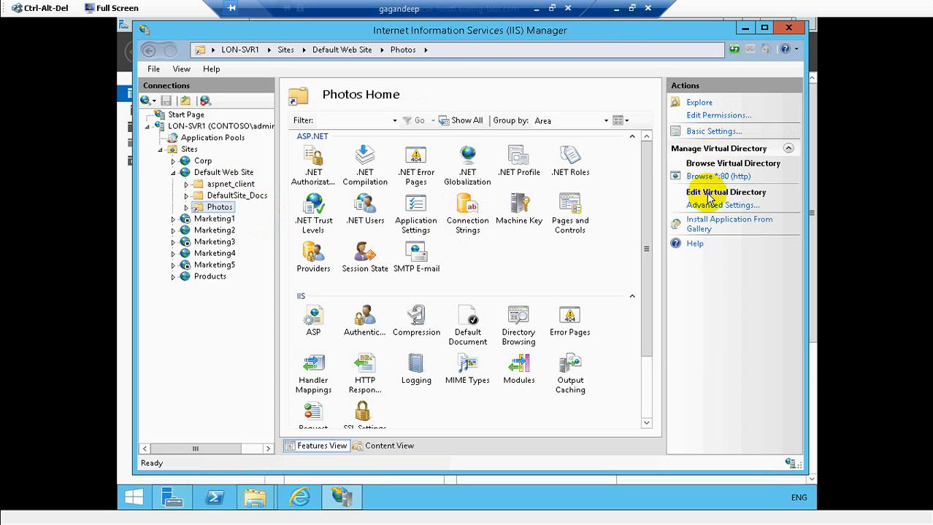
left_click(233, 197)
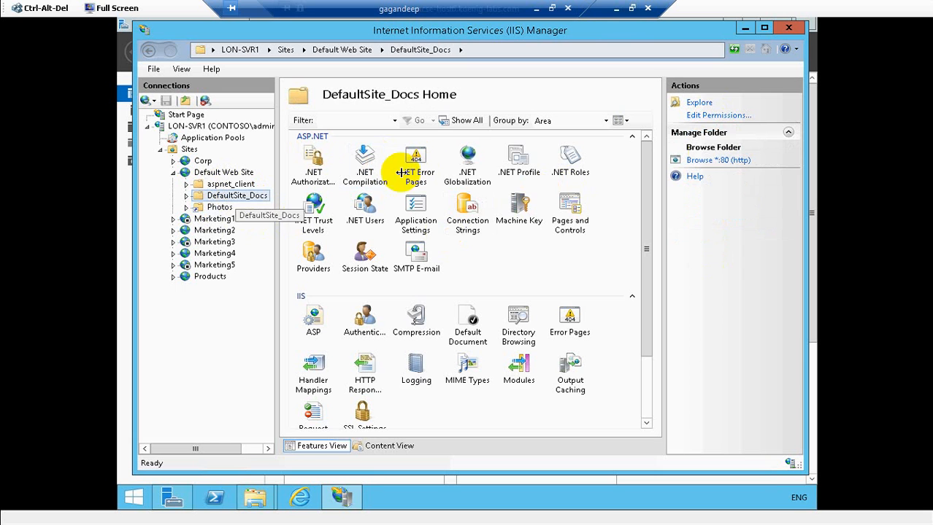
left_click(220, 209)
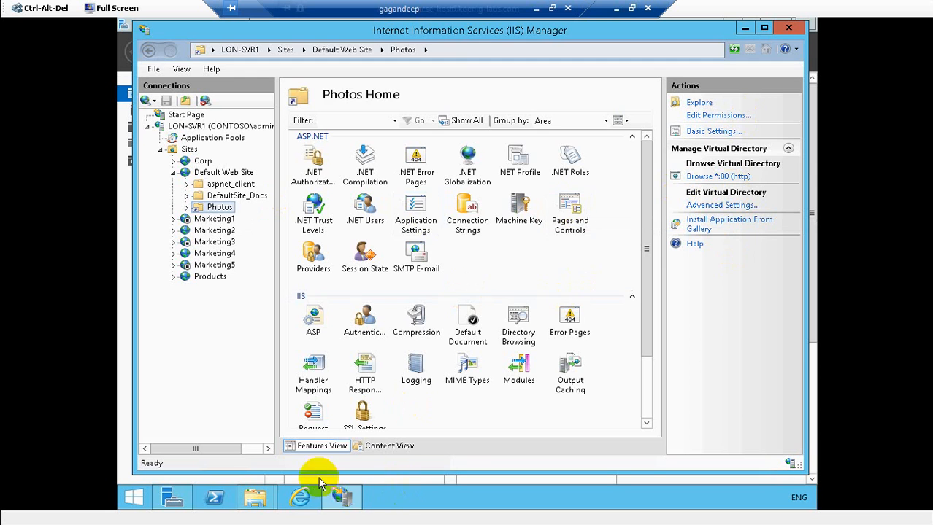
left_click(300, 499)
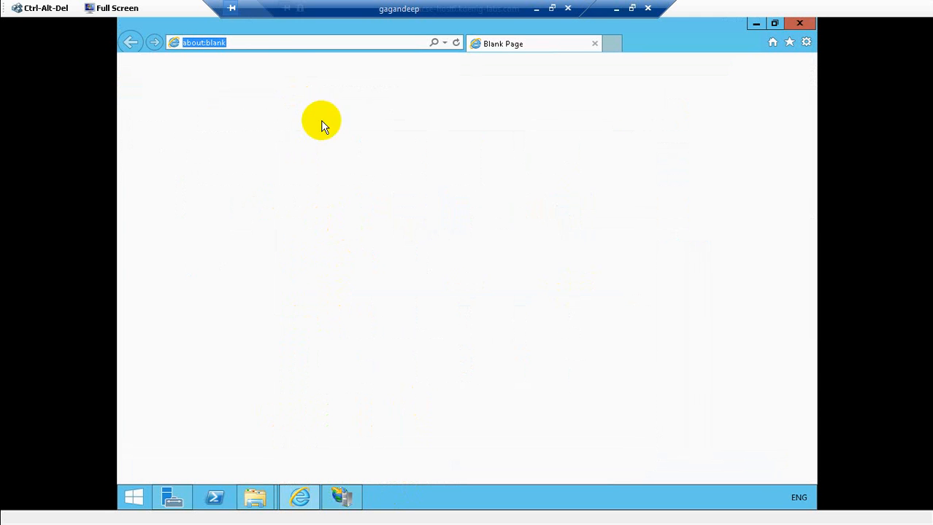
left_click(246, 44)
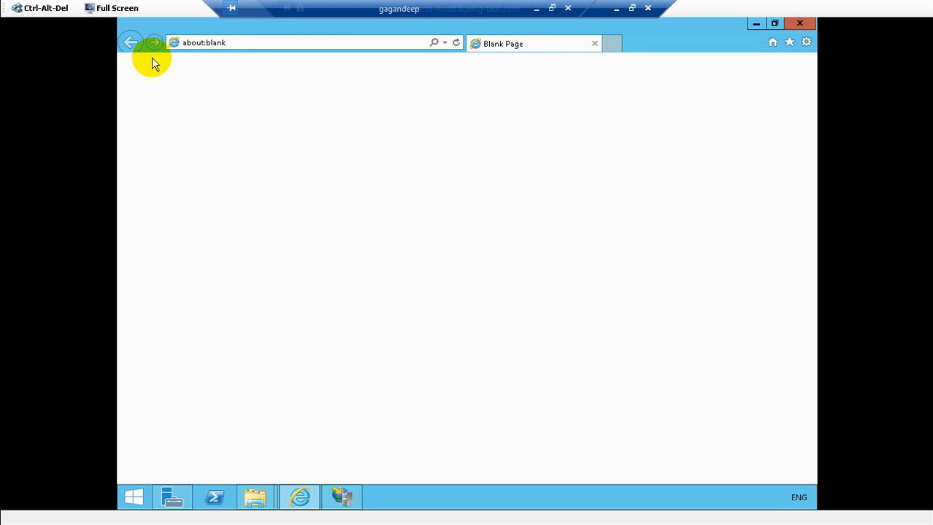
key("ctrl+a")
type("www")
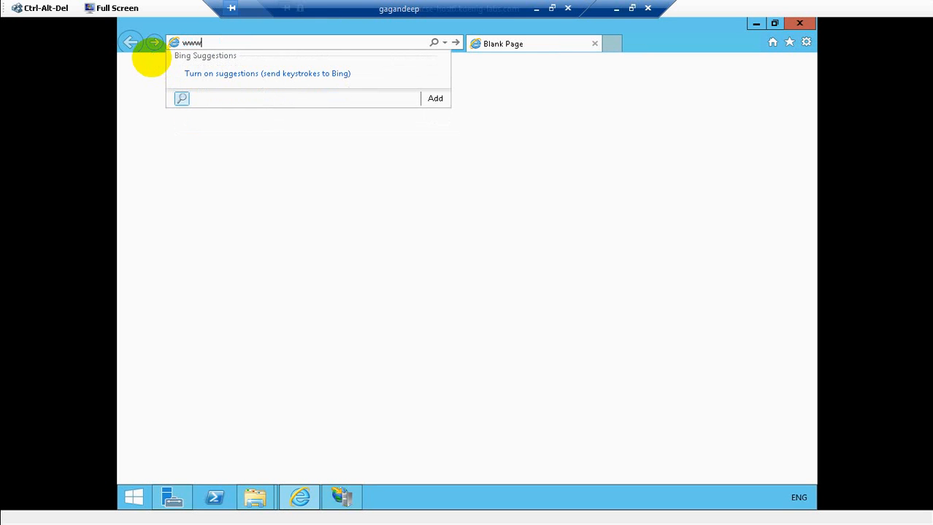
type(".co")
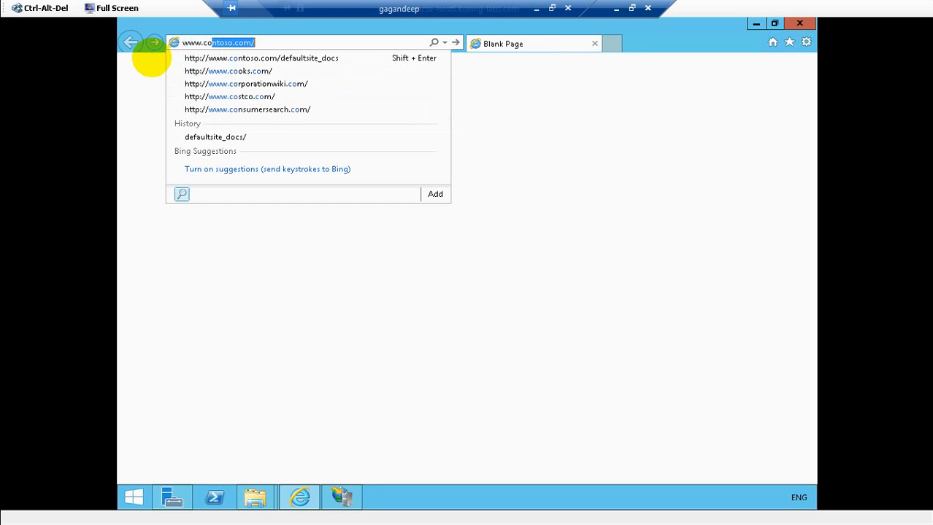
type("ntoso.com/")
key("Right")
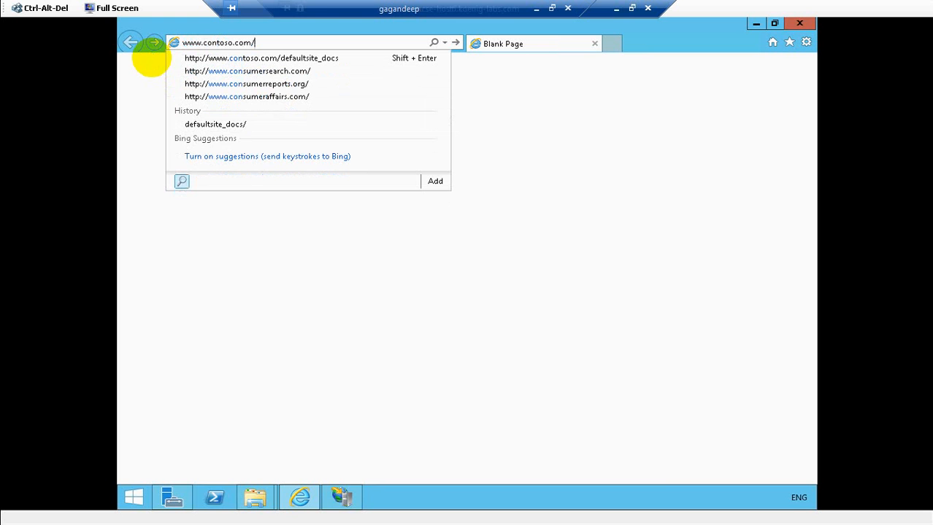
type("Ph")
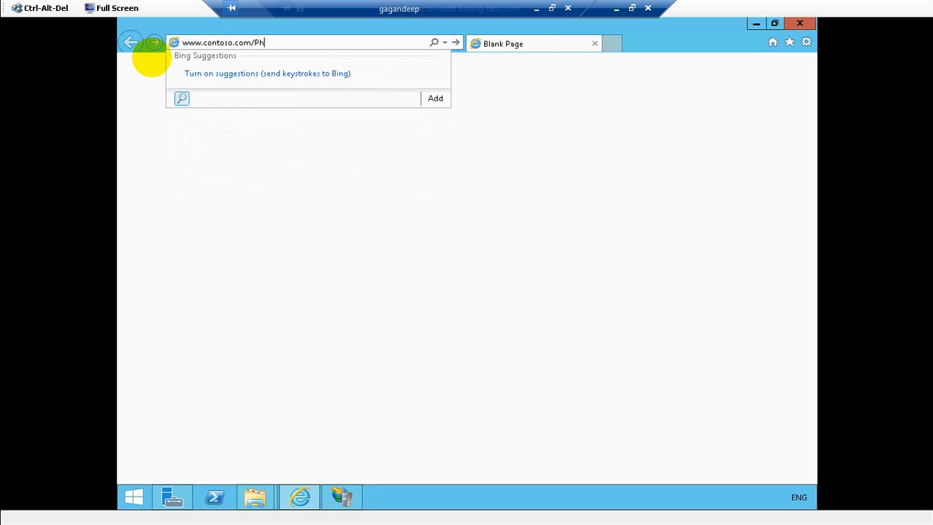
type("otos")
key("Return")
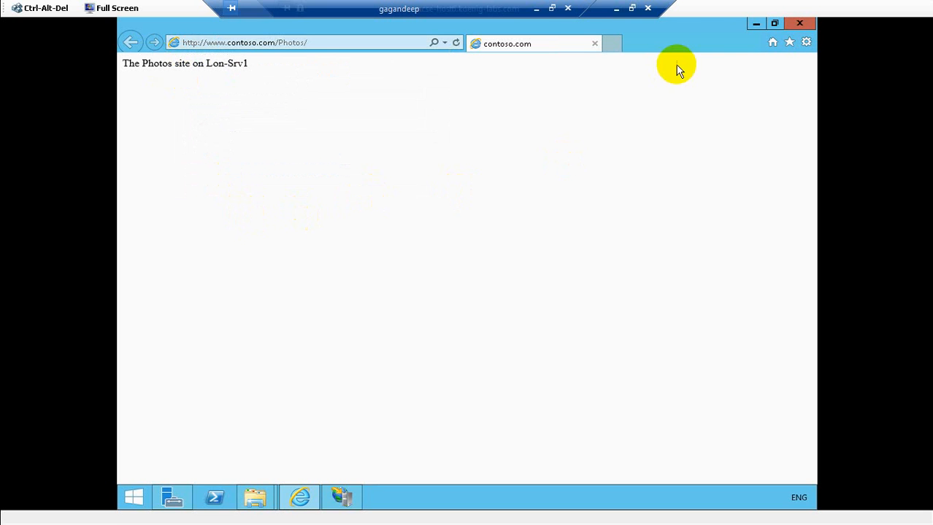
left_click(801, 24)
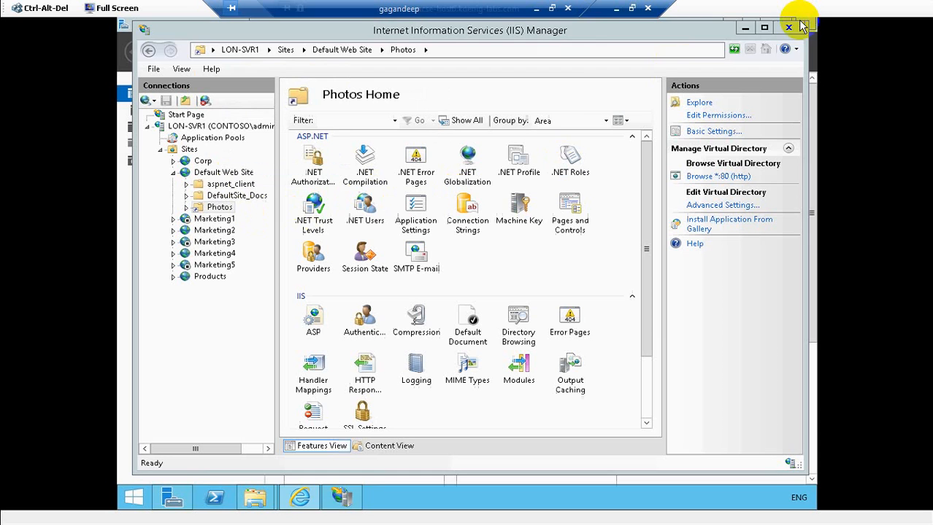
- Start a new application under Default Web Site, entering the alias OrderApp
right_click(212, 172)
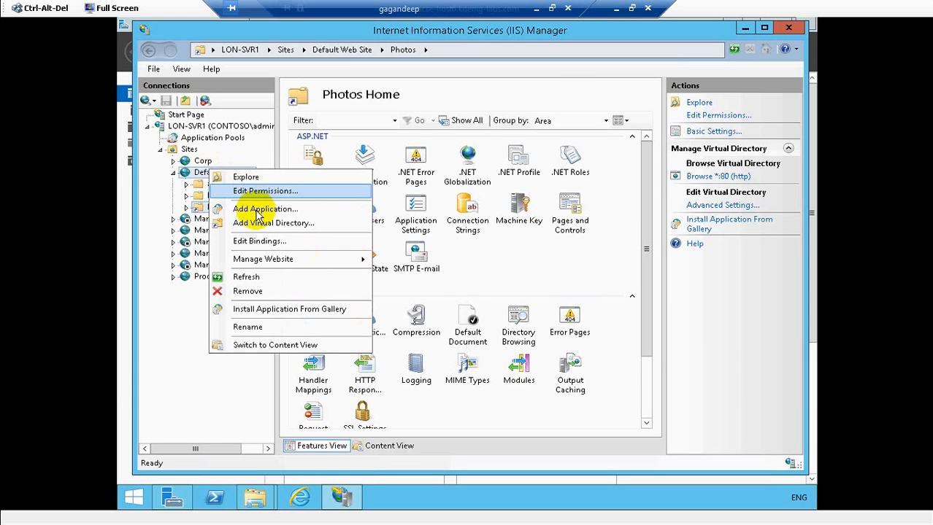
left_click(253, 210)
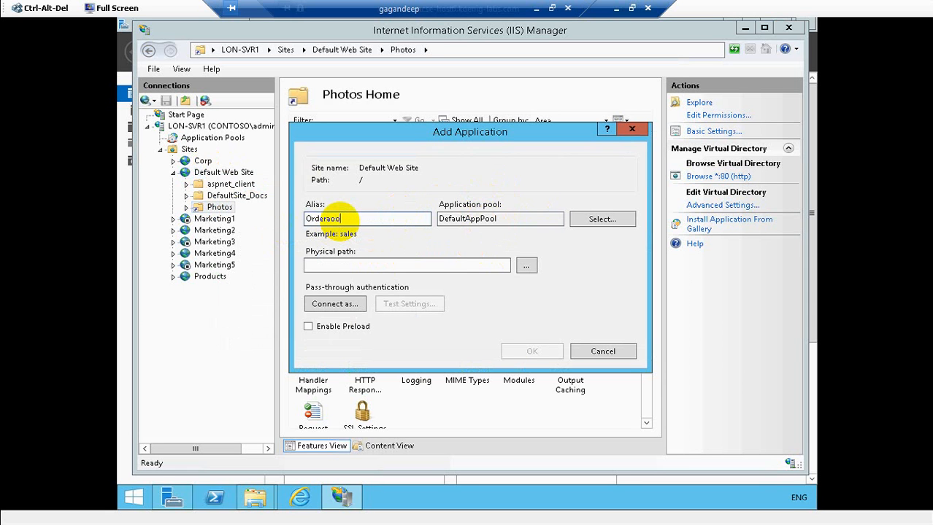
key("BackSpace")
key("BackSpace")
type("app")
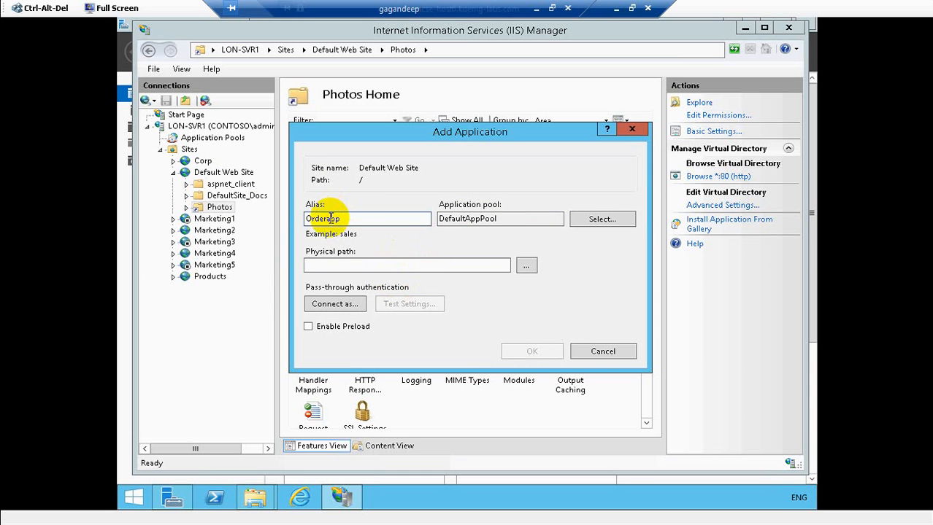
key("BackSpace")
type("A")
left_click(342, 265)
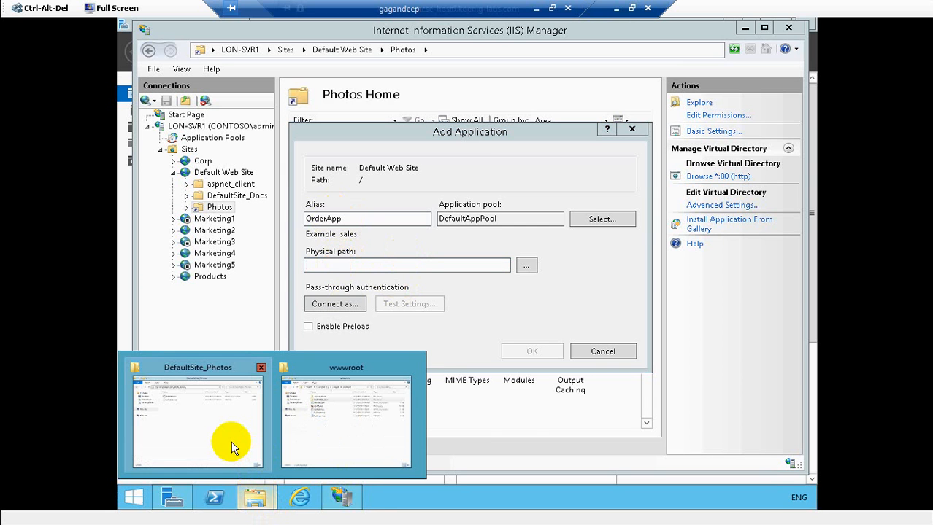
- Locate C:\Sites\Default\DefaultSite_OrderApp in File Explorer and select its address-bar path
left_click(232, 447)
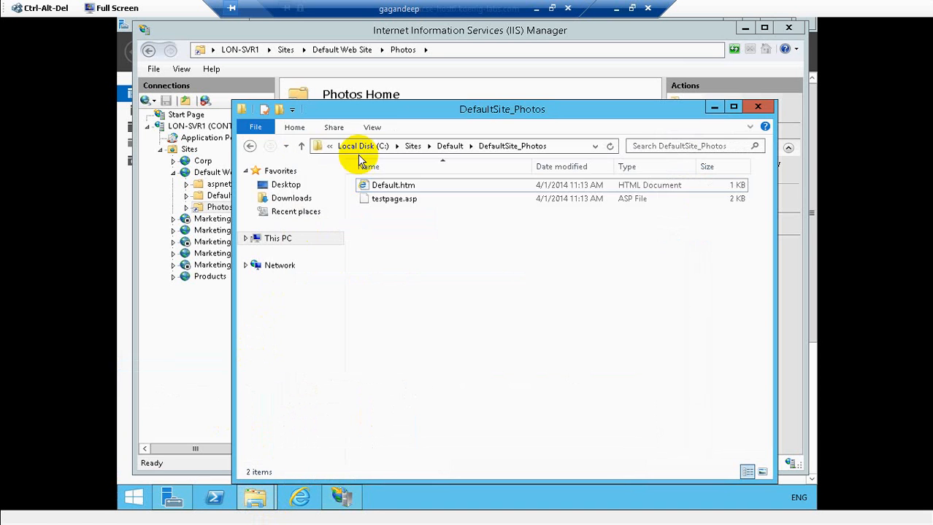
left_click(250, 146)
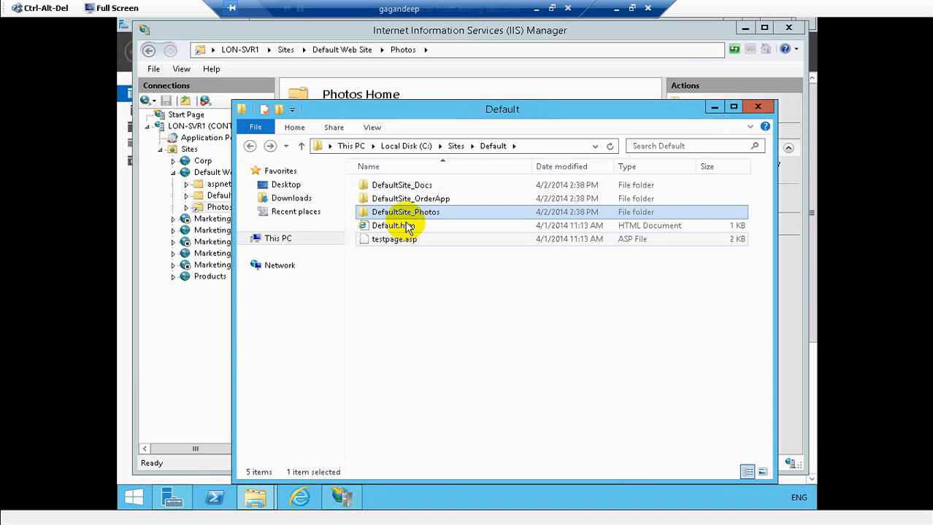
double_click(400, 199)
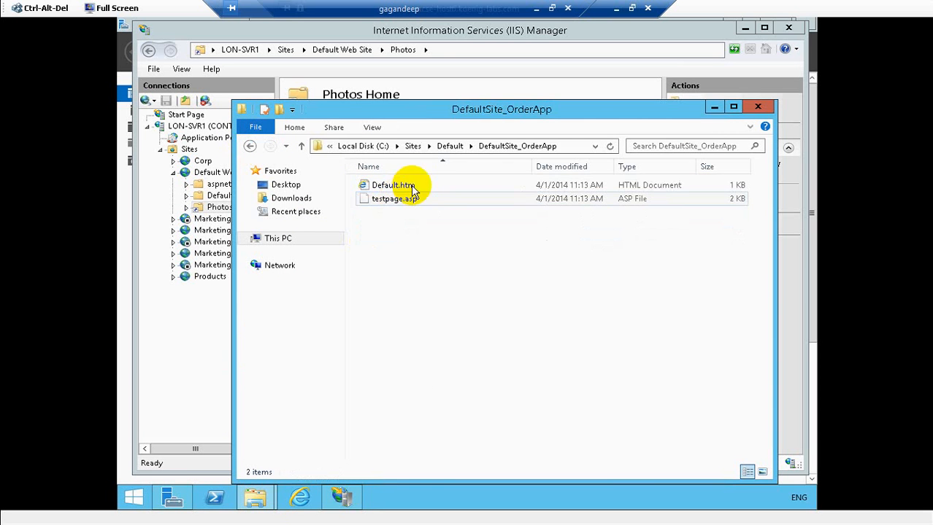
left_click(562, 148)
key("ctrl+c")
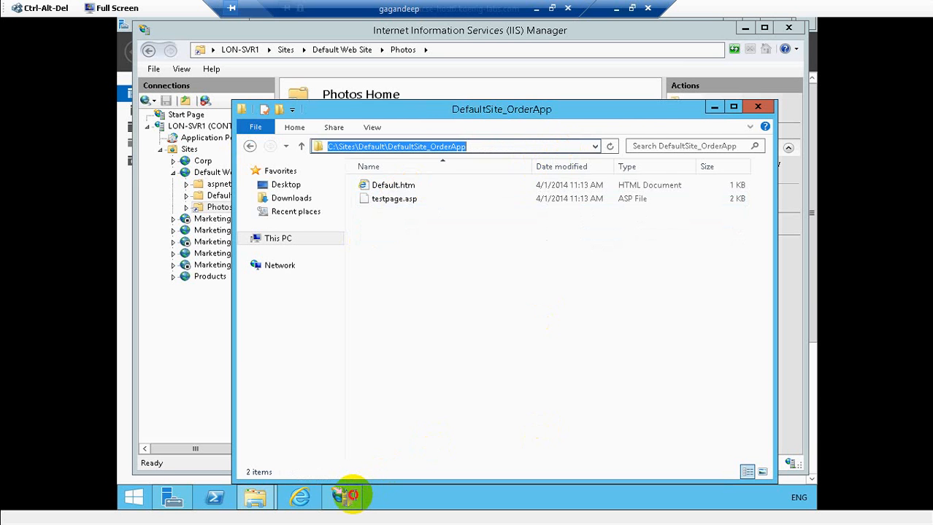
left_click(346, 497)
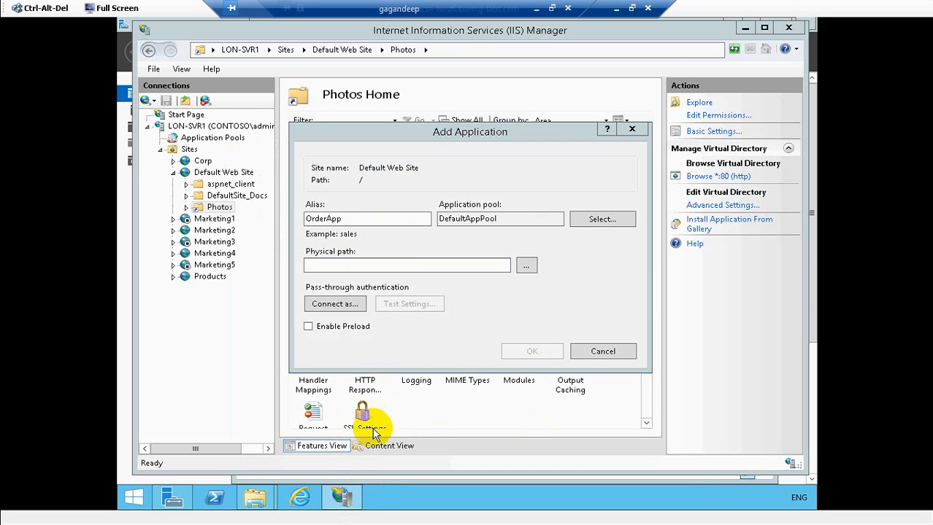
- Paste C:\Sites\Default\DefaultSite_OrderApp as the physical path and create OrderApp
left_click(323, 267)
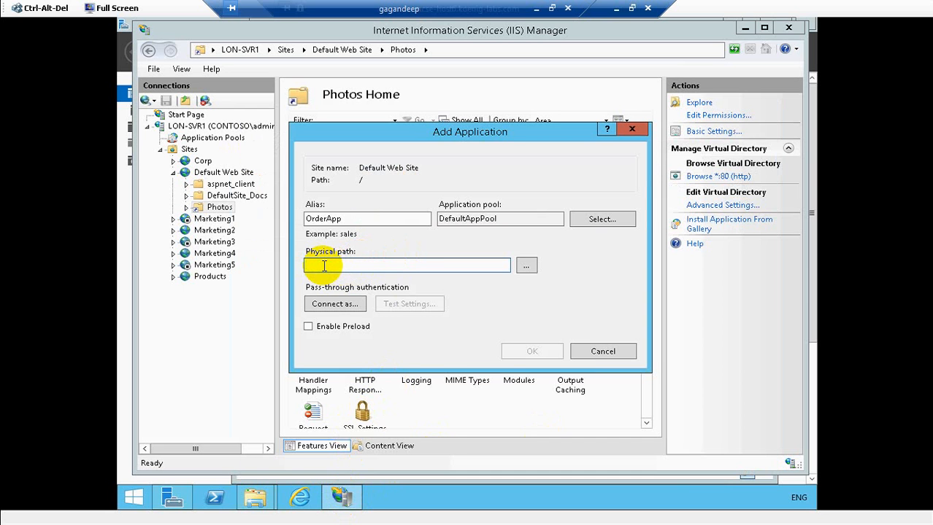
key("ctrl+v")
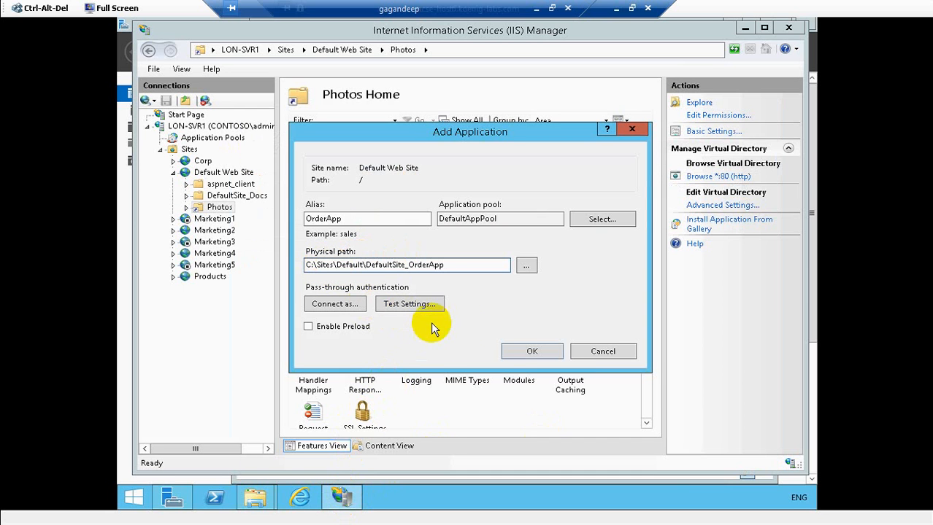
left_click(528, 351)
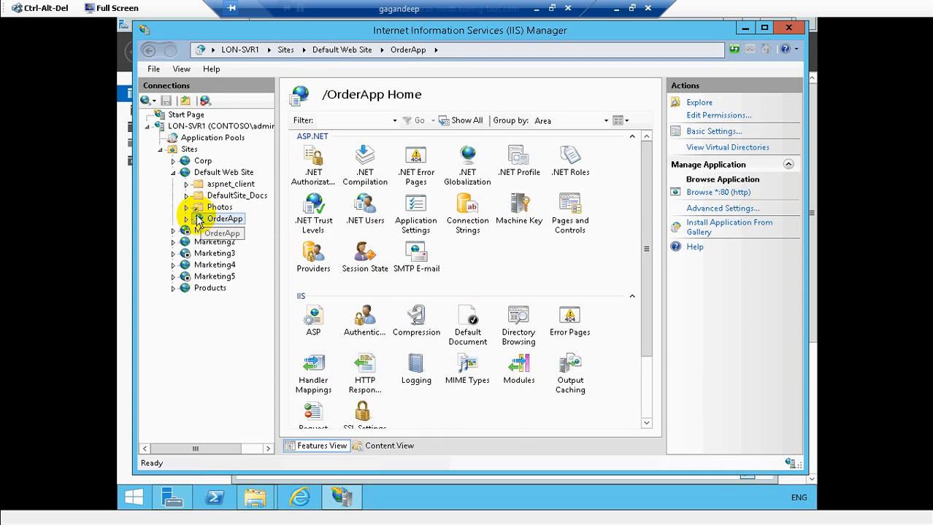
- Compare the DefaultSite_Docs, Photos and OrderApp nodes under Default Web Site
left_click(197, 195)
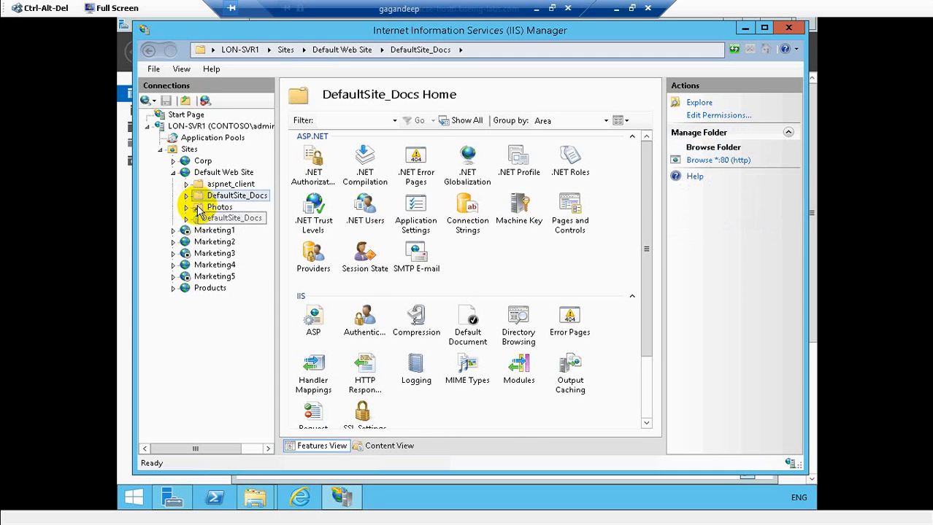
left_click(199, 208)
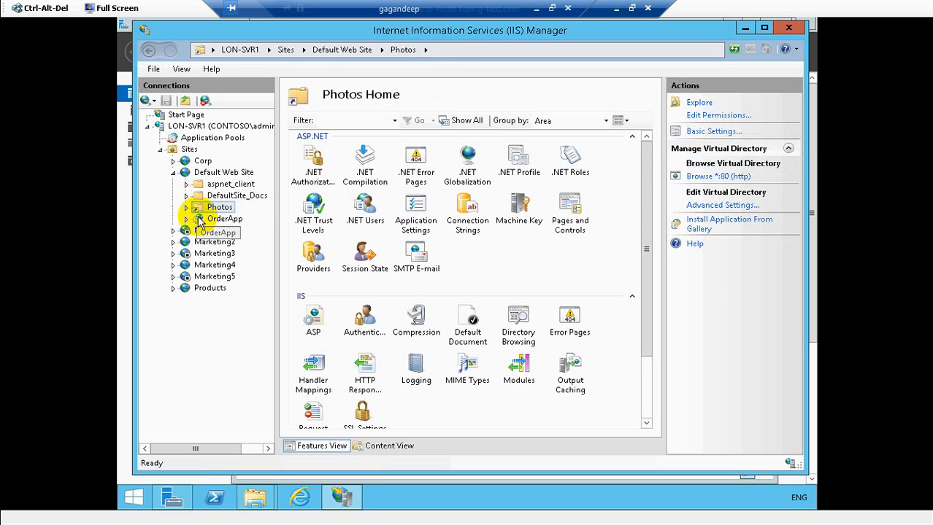
left_click(200, 220)
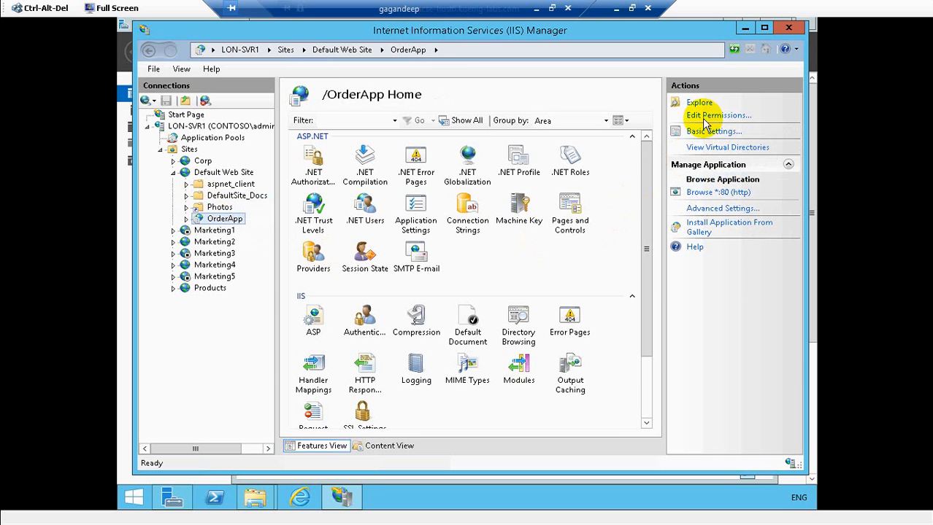
left_click(219, 211)
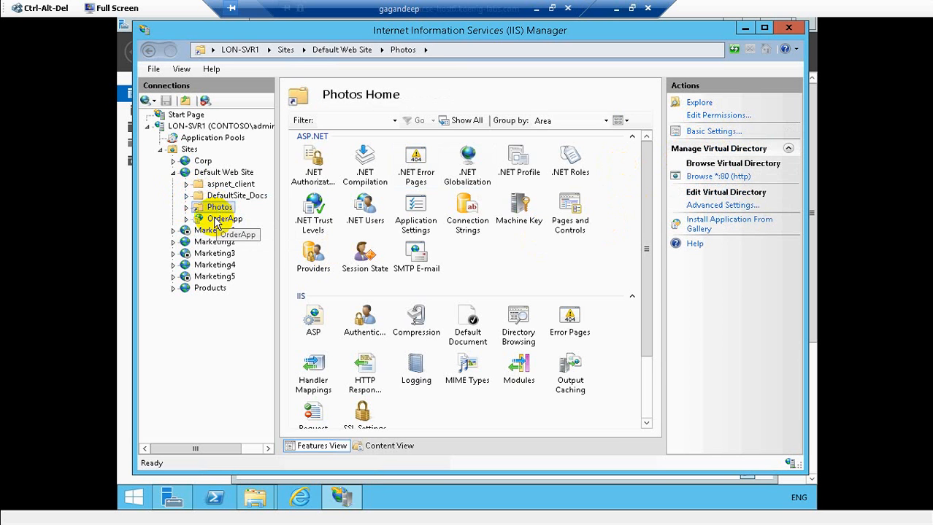
left_click(219, 219)
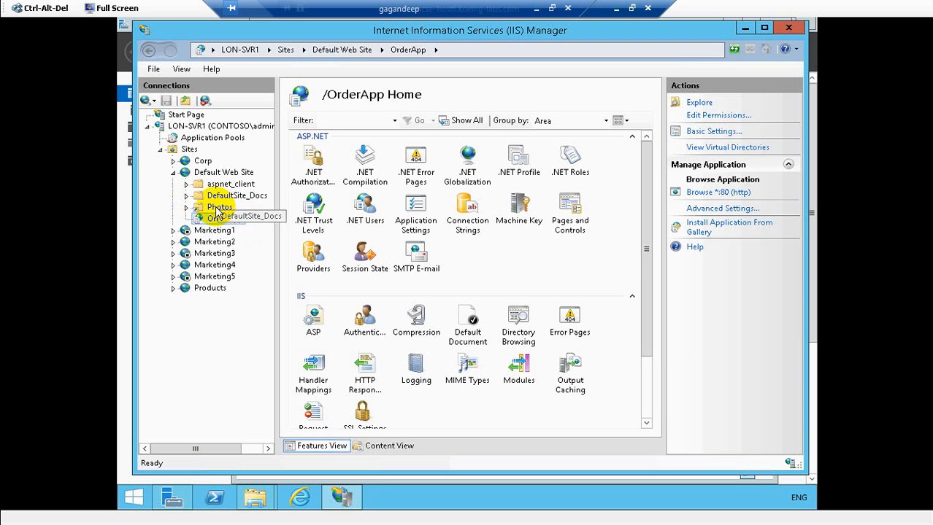
- Convert the Photos virtual directory into an application, then minimize the Remote Desktop window
left_click(216, 209)
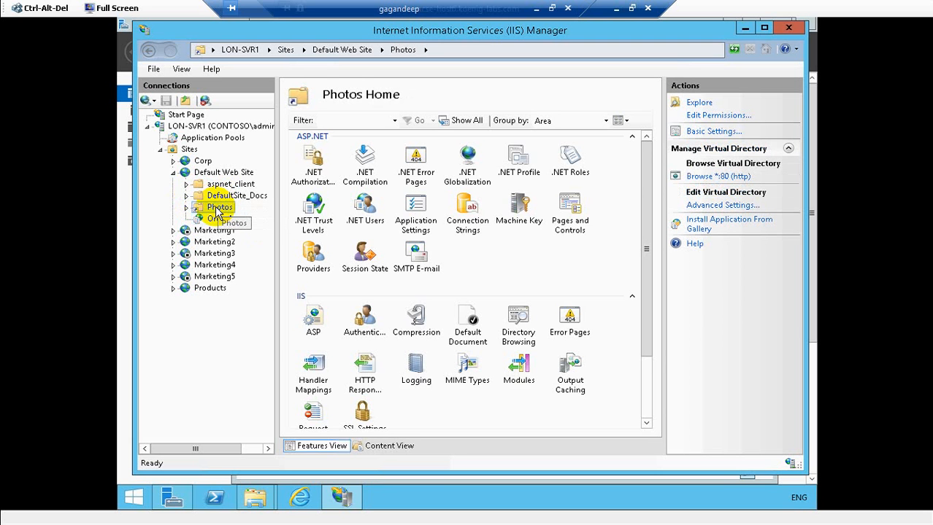
right_click(217, 210)
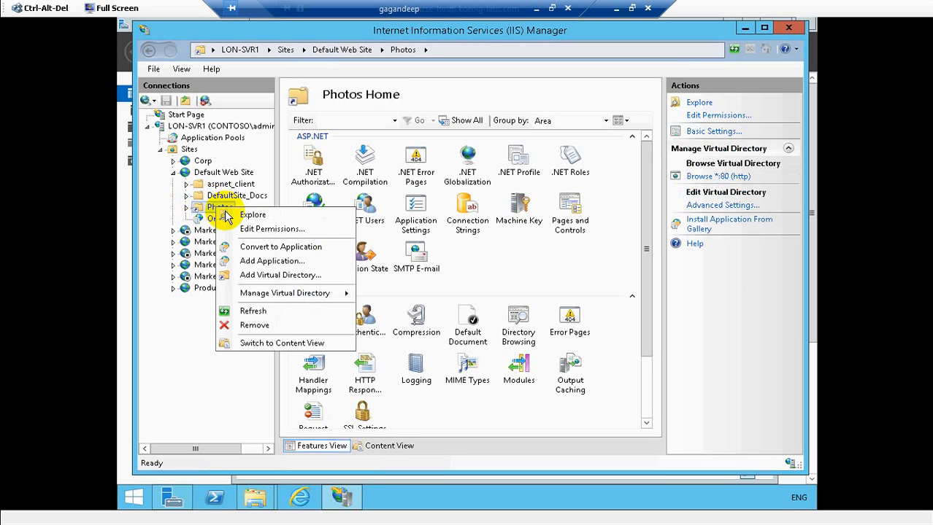
left_click(274, 247)
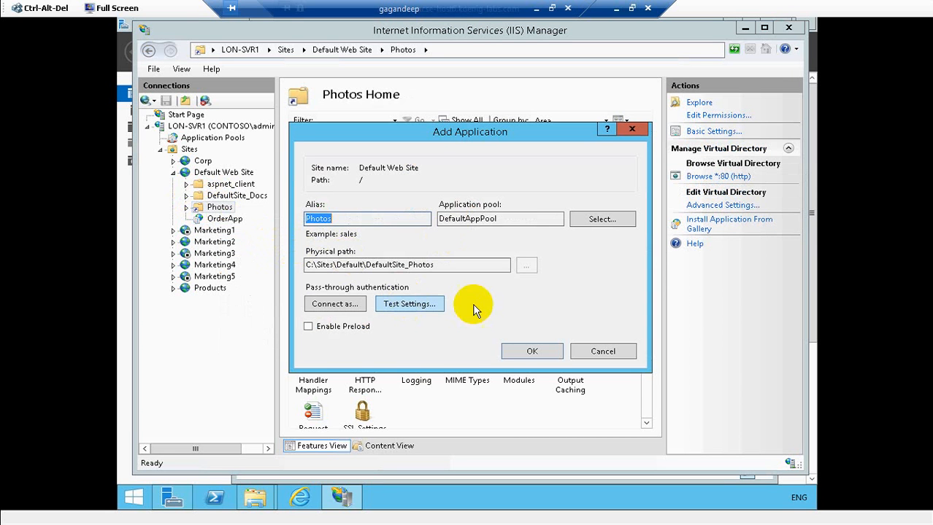
left_click(518, 352)
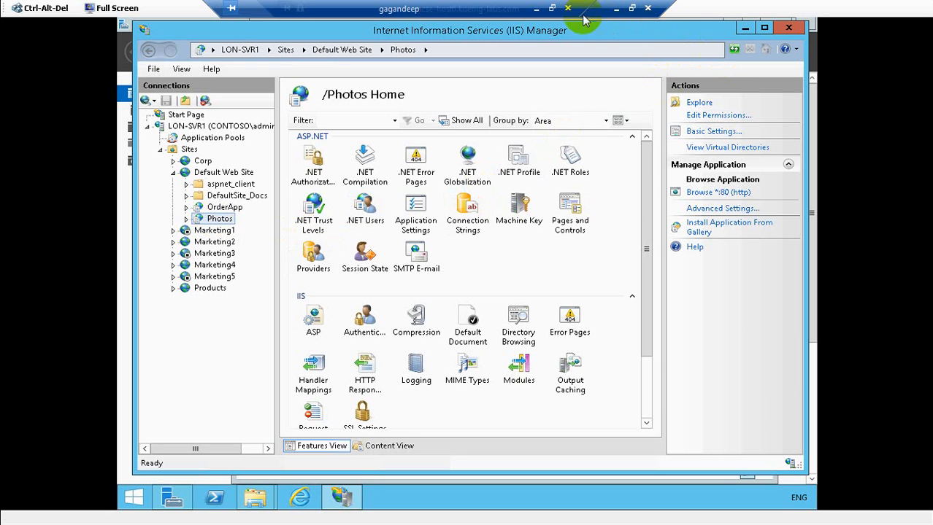
left_click(537, 10)
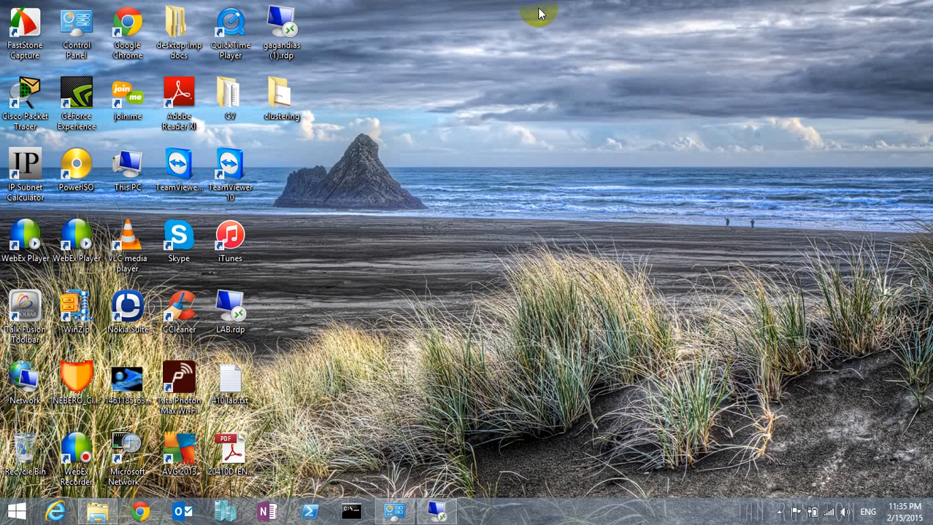